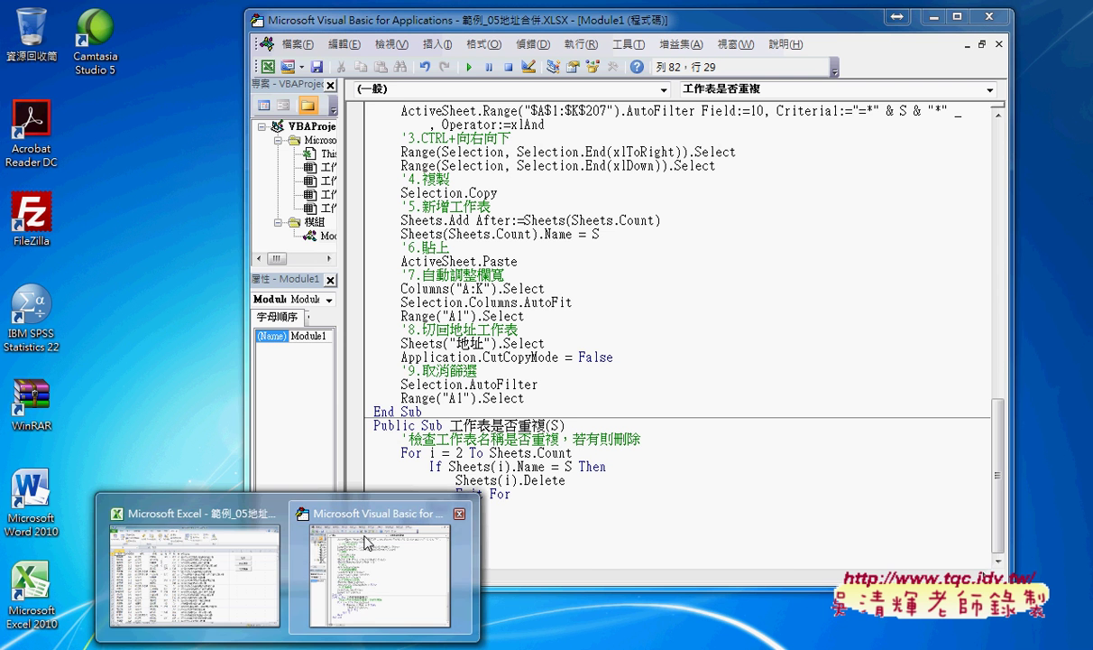
Step: Check cell J2's address-merge formula, then run 地址查詢 and enter the keyword 信義路
{"action": "left_click", "coordinate": [180, 541]}
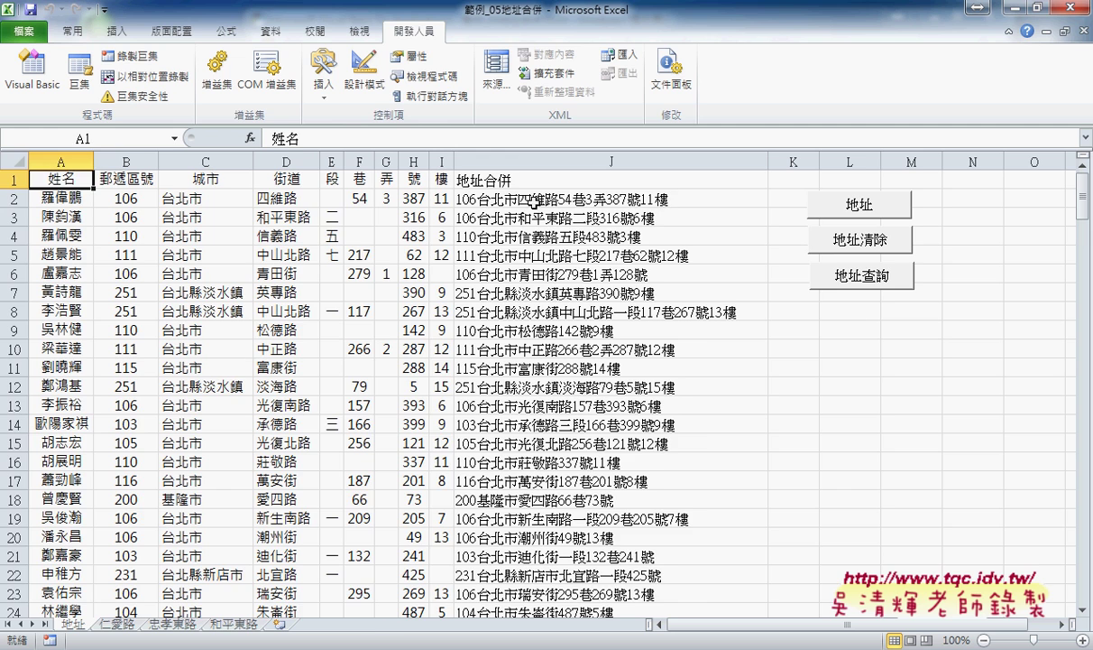
{"action": "left_click", "coordinate": [505, 196]}
{"action": "scroll", "coordinate": [544, 479], "scroll_direction": "down", "scroll_amount": 4}
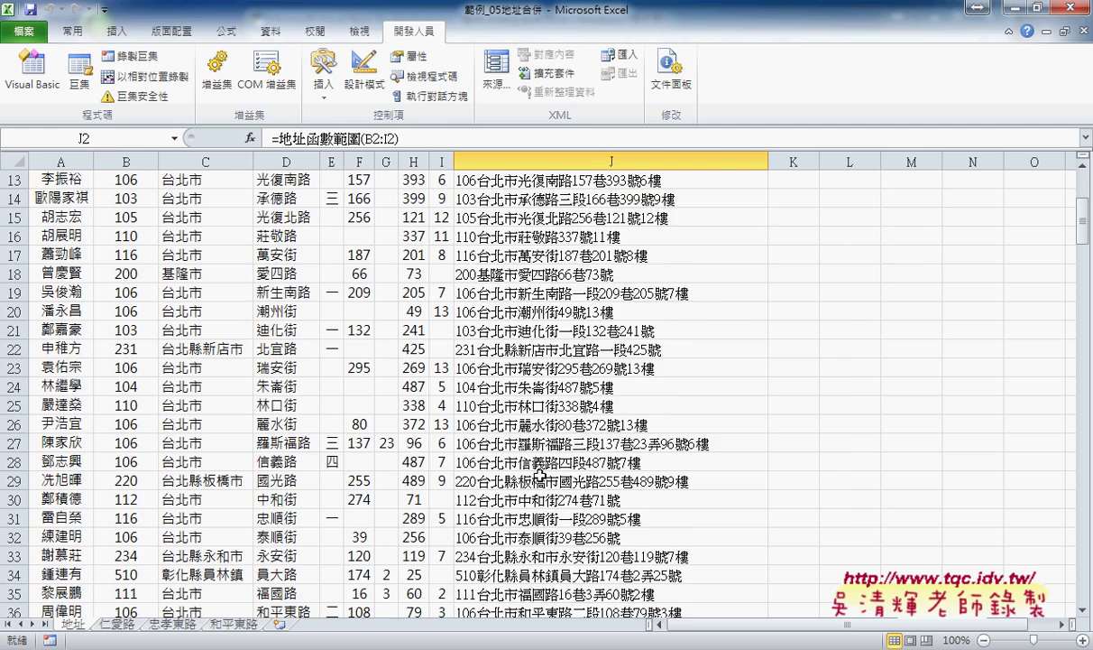
{"action": "scroll", "coordinate": [544, 474], "scroll_direction": "down", "scroll_amount": 5}
{"action": "scroll", "coordinate": [544, 469], "scroll_direction": "up", "scroll_amount": 8}
{"action": "scroll", "coordinate": [544, 463], "scroll_direction": "up", "scroll_amount": 1}
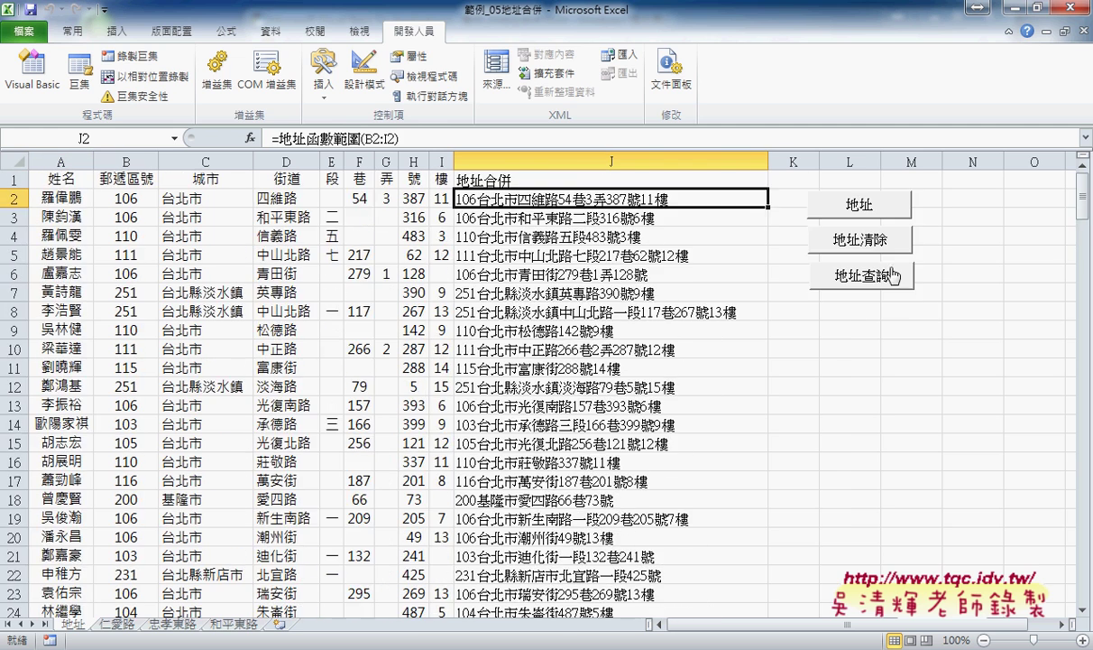
{"action": "left_click", "coordinate": [866, 281]}
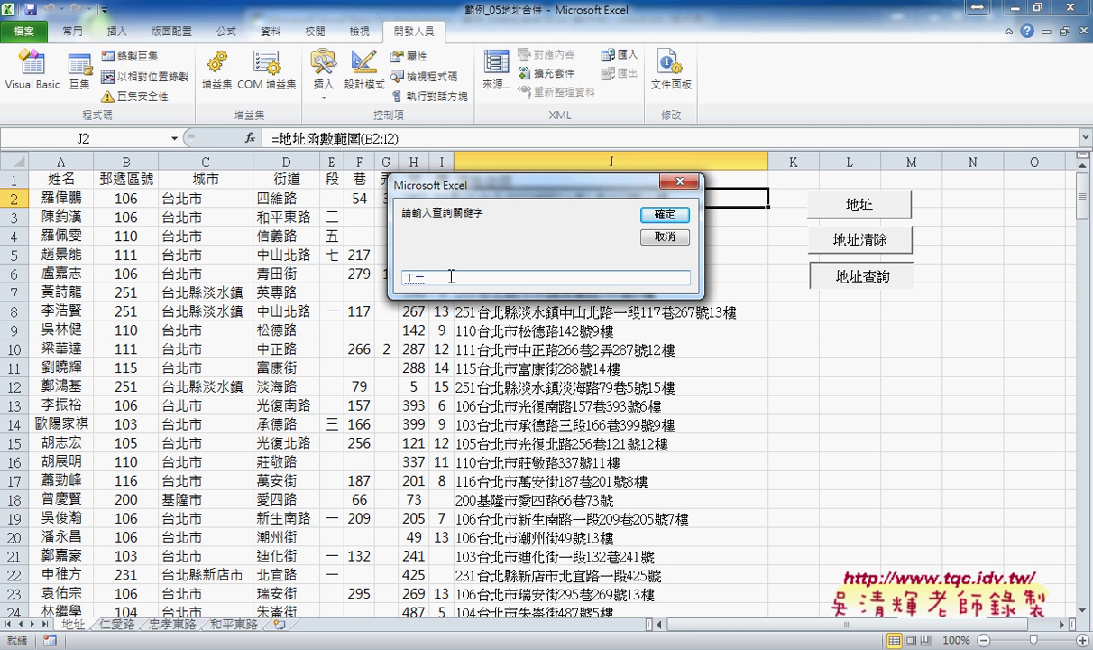
{"action": "type", "text": "信"}
{"action": "type", "text": "義為"}
{"action": "type", "text": "路"}
Step: Run the 信義路 query, review the five copied records on the new sheet, then return to 地址
{"action": "left_click", "coordinate": [659, 214]}
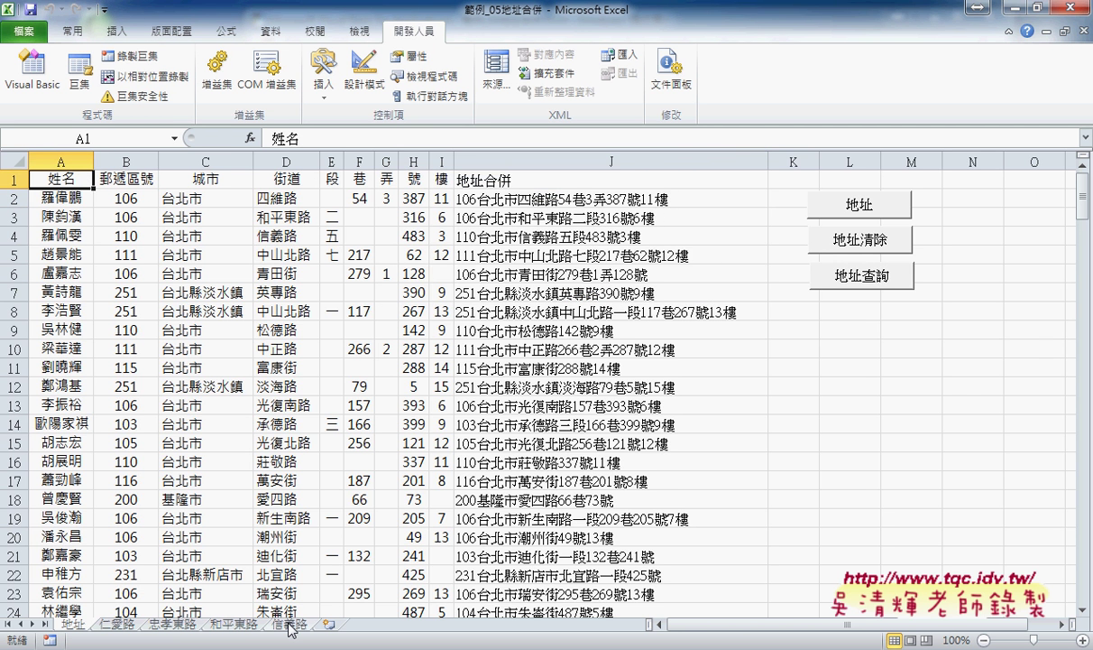
{"action": "left_click", "coordinate": [289, 623]}
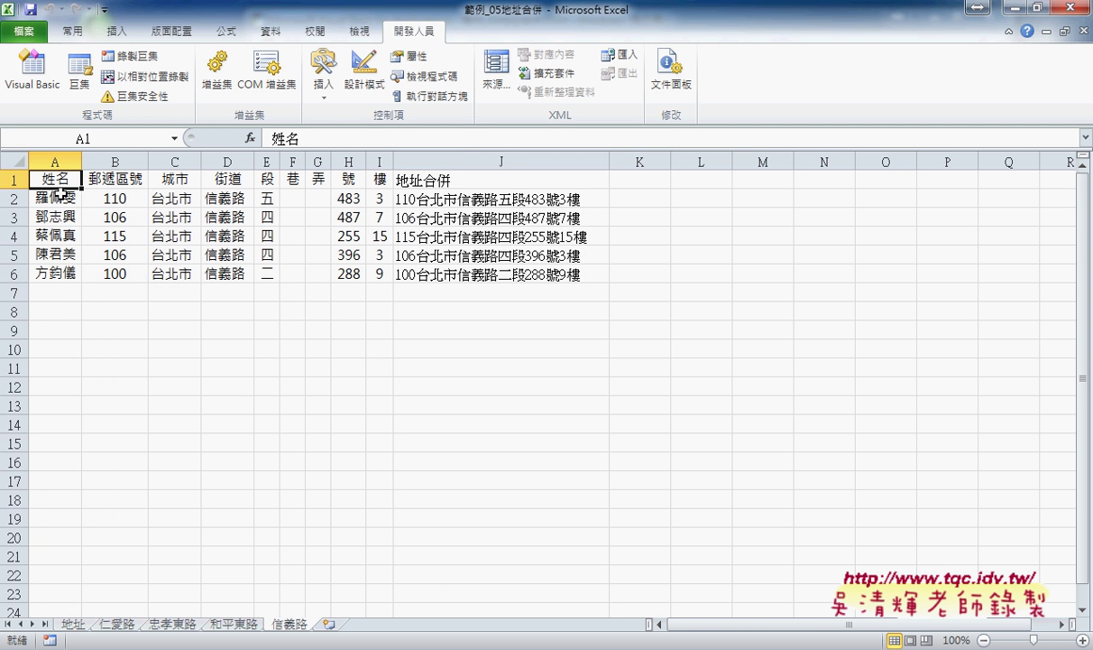
{"action": "mouse_move", "coordinate": [56, 195]}
{"action": "left_mouse_down"}
{"action": "mouse_move", "coordinate": [167, 234]}
{"action": "mouse_move", "coordinate": [518, 256]}
{"action": "left_mouse_up"}
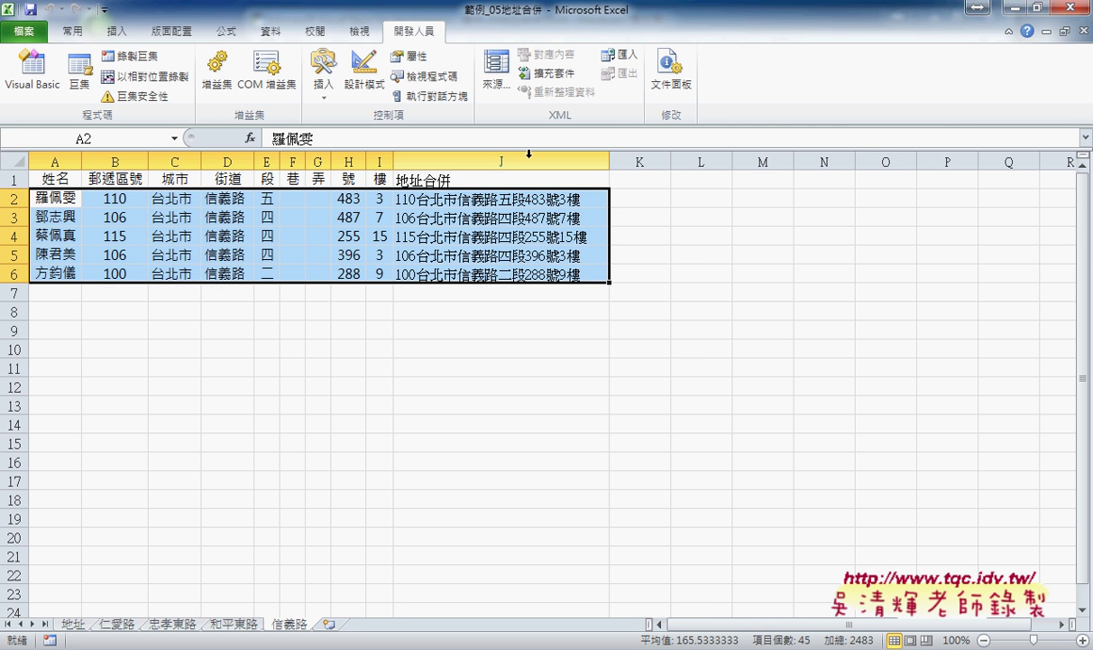
{"action": "left_click_drag", "start_coordinate": [521, 189], "coordinate": [518, 276]}
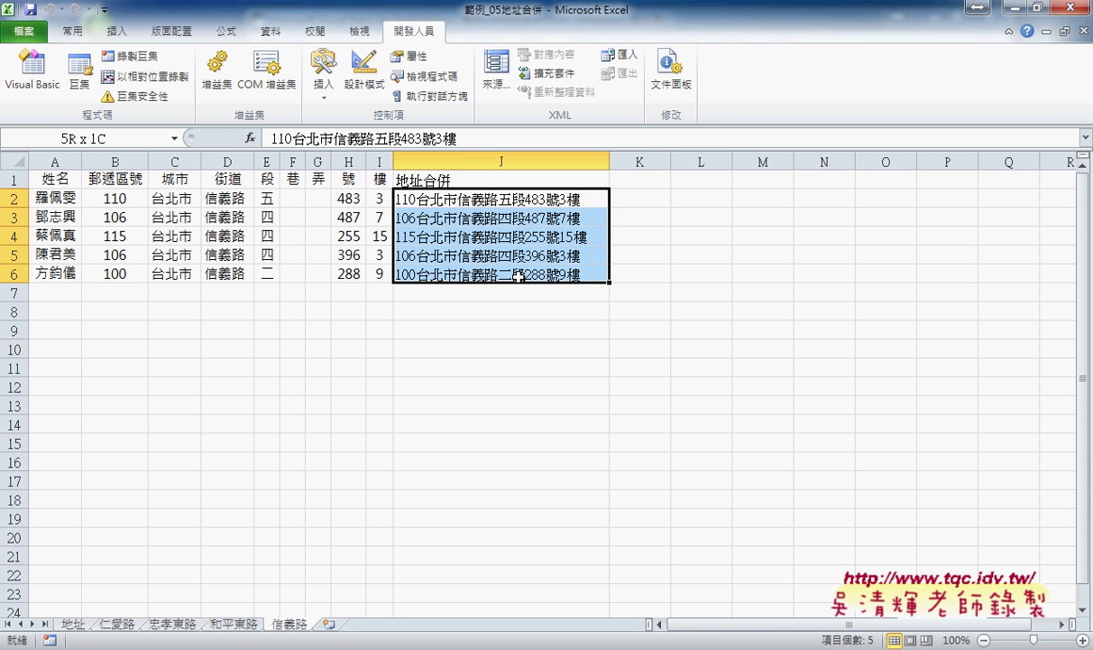
{"action": "mouse_move", "coordinate": [56, 191]}
{"action": "left_mouse_down"}
{"action": "mouse_move", "coordinate": [264, 258]}
{"action": "mouse_move", "coordinate": [371, 271]}
{"action": "left_mouse_up"}
{"action": "left_click_drag", "start_coordinate": [491, 199], "coordinate": [501, 267]}
{"action": "left_click", "coordinate": [72, 626]}
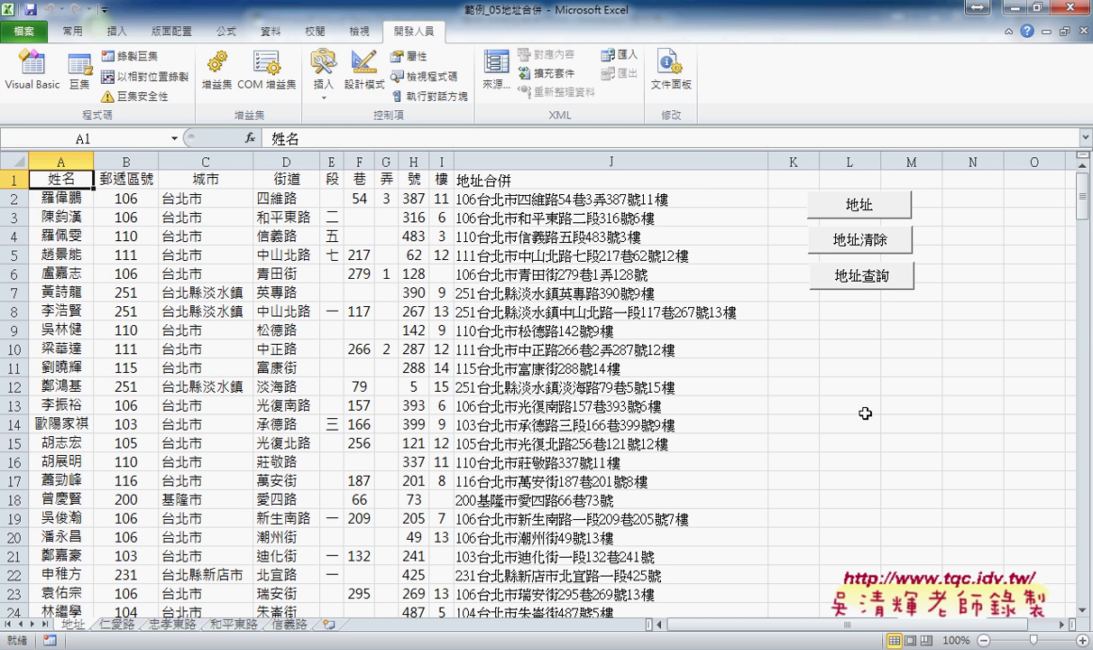
Step: Rerun the 地址查詢 macro and commit 信義路 as the keyword
{"action": "left_click", "coordinate": [815, 273]}
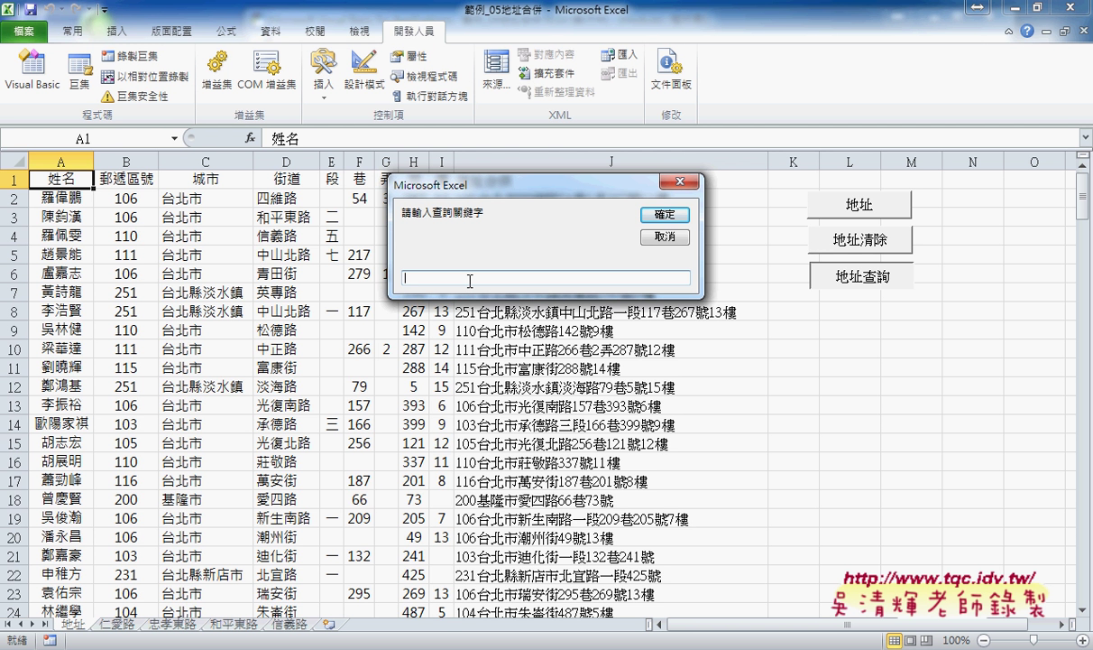
{"action": "type", "text": "信義"}
{"action": "type", "text": "路"}
{"action": "key", "text": "Return"}
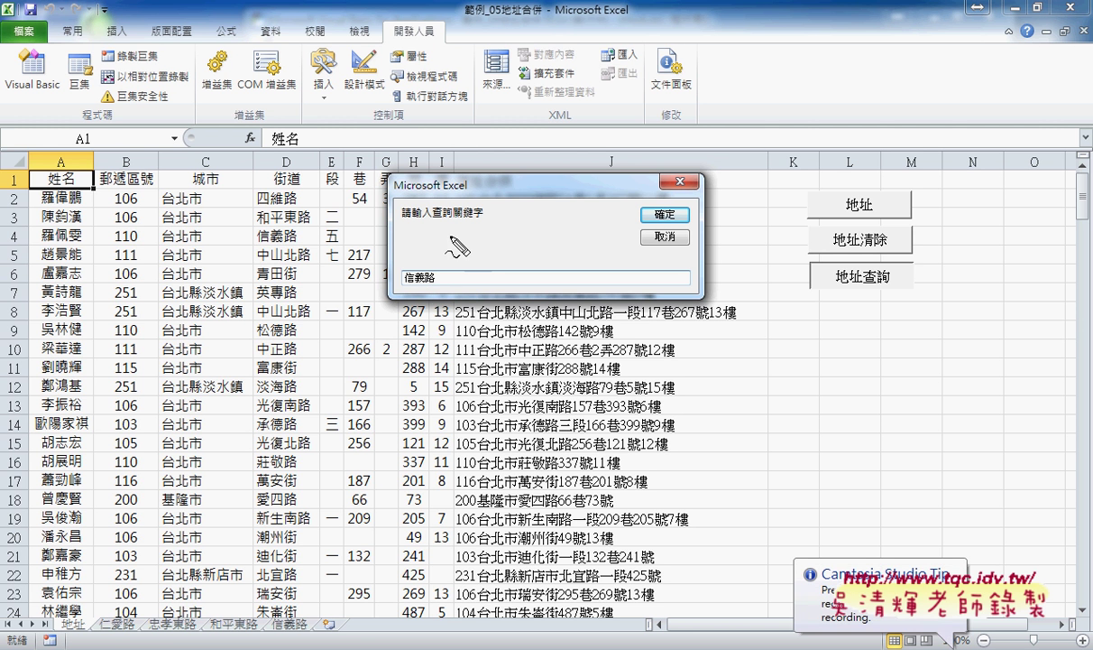
{"action": "left_click_drag", "start_coordinate": [434, 260], "coordinate": [439, 307]}
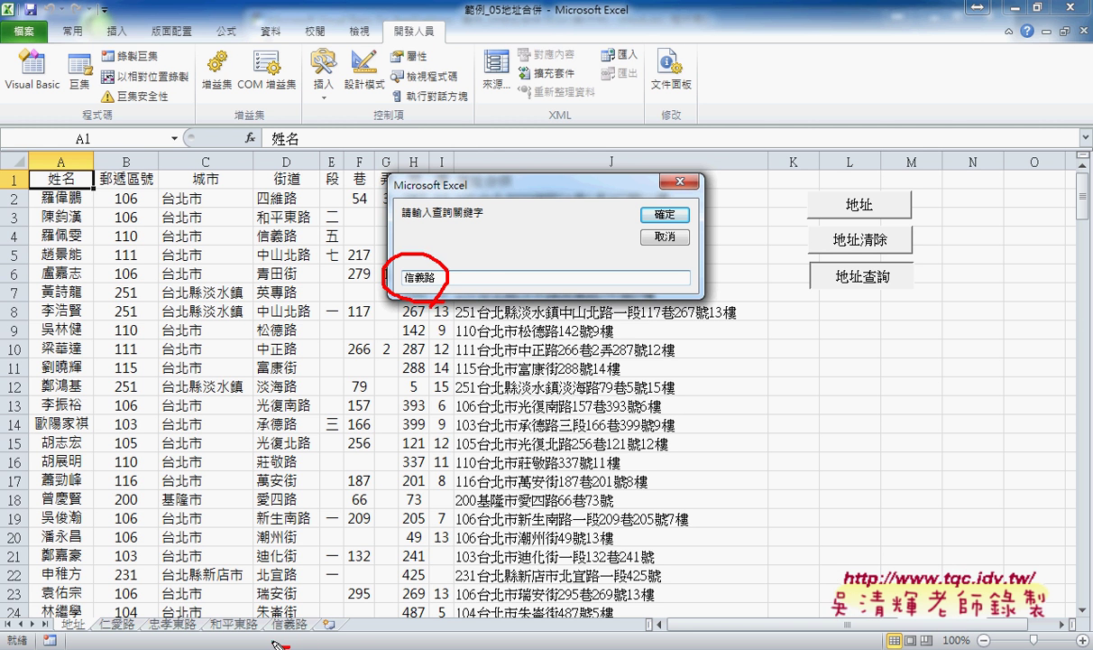
{"action": "left_click_drag", "start_coordinate": [271, 621], "coordinate": [298, 619]}
{"action": "left_click_drag", "start_coordinate": [421, 308], "coordinate": [289, 622]}
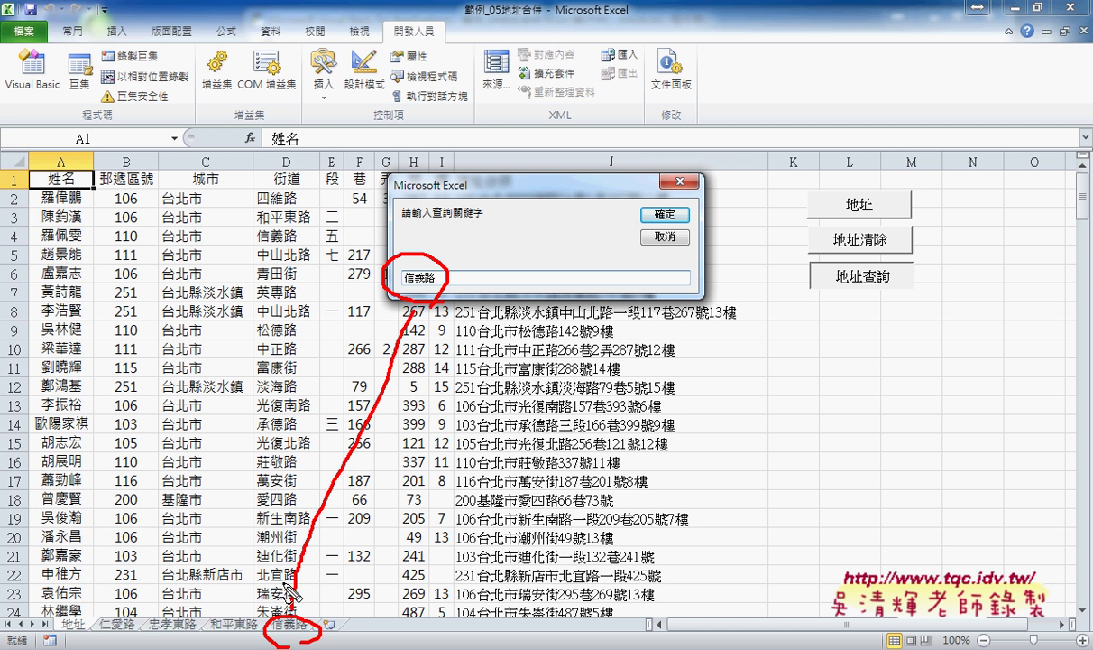
{"action": "left_click_drag", "start_coordinate": [263, 550], "coordinate": [325, 564]}
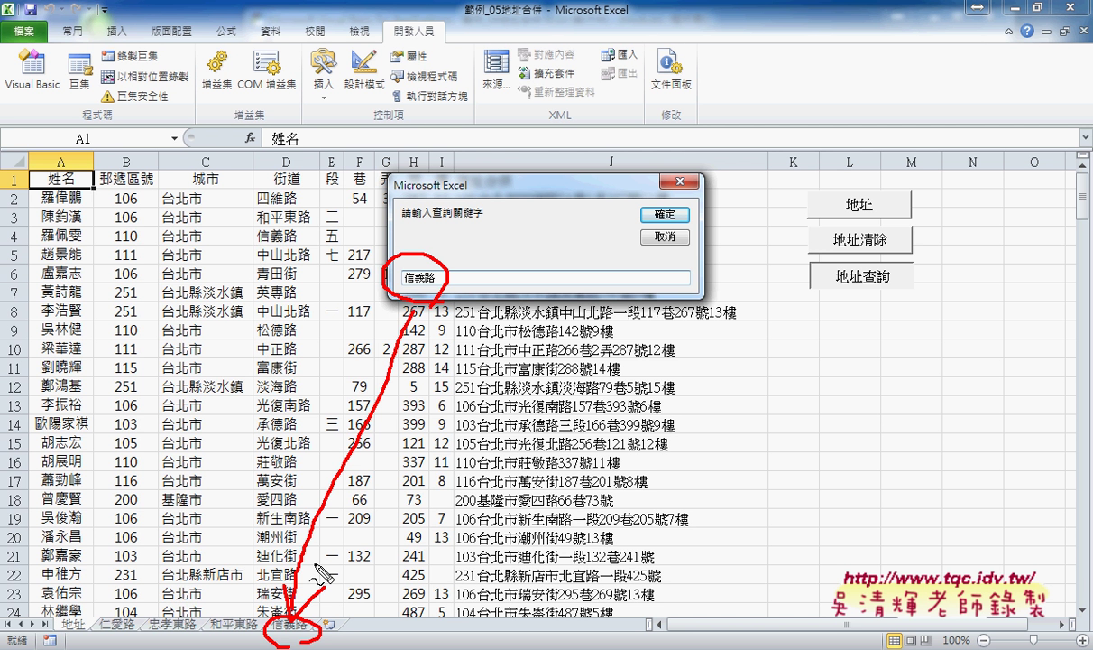
Step: Confirm 信義路, allow deleting the existing 信義路 sheet, then return to the 地址 sheet
{"action": "left_click", "coordinate": [660, 222]}
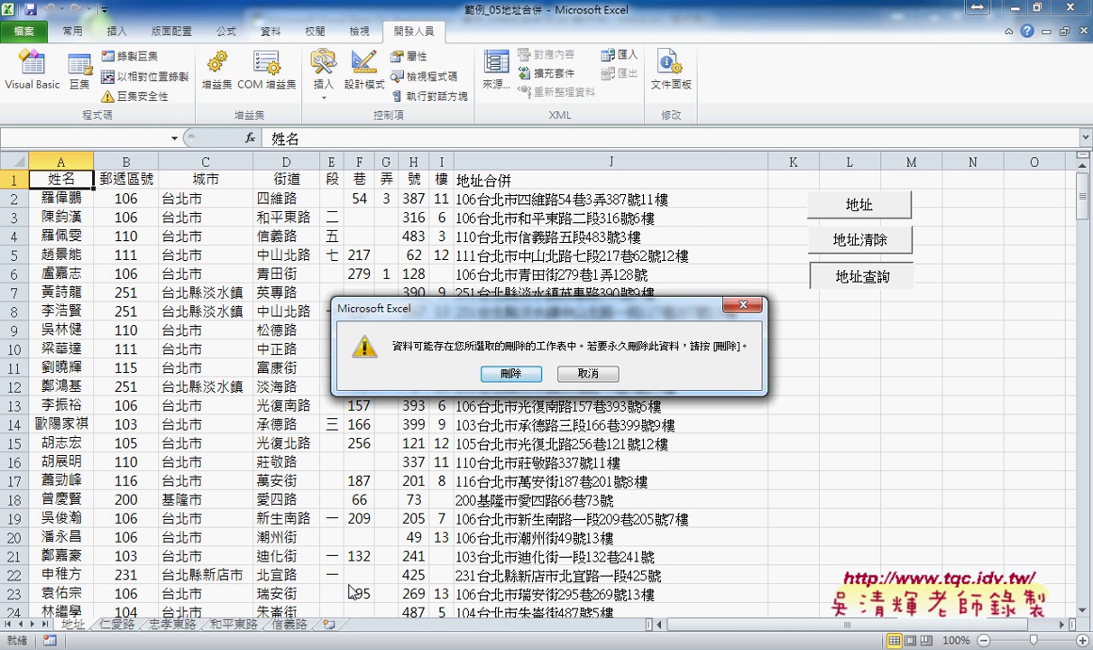
{"action": "left_click", "coordinate": [498, 373]}
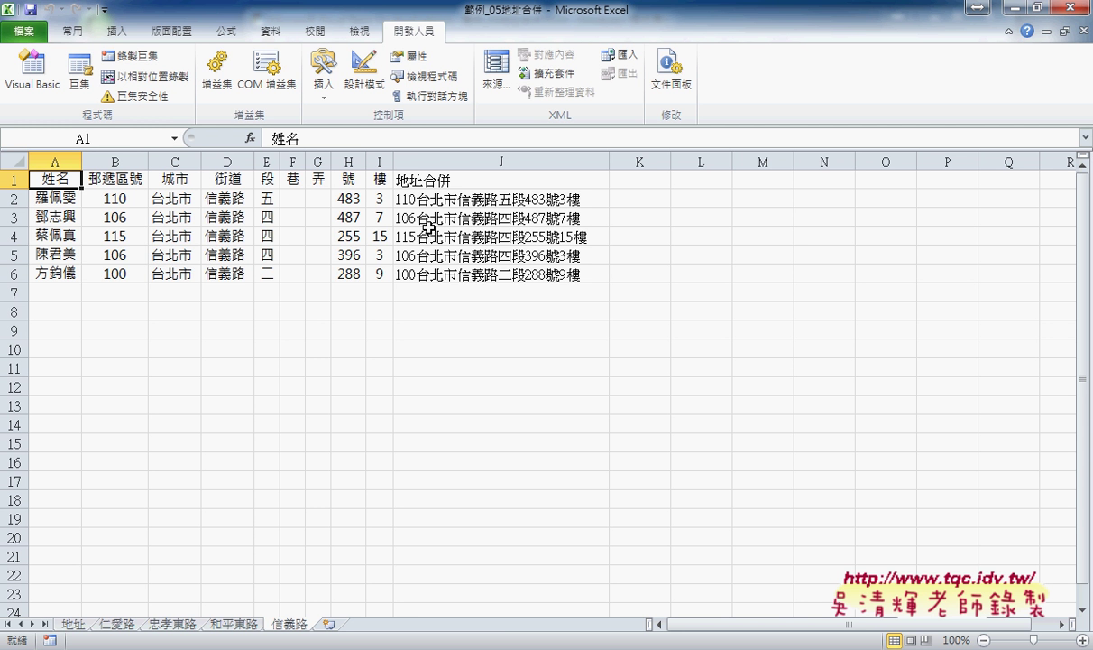
{"action": "left_click", "coordinate": [71, 625]}
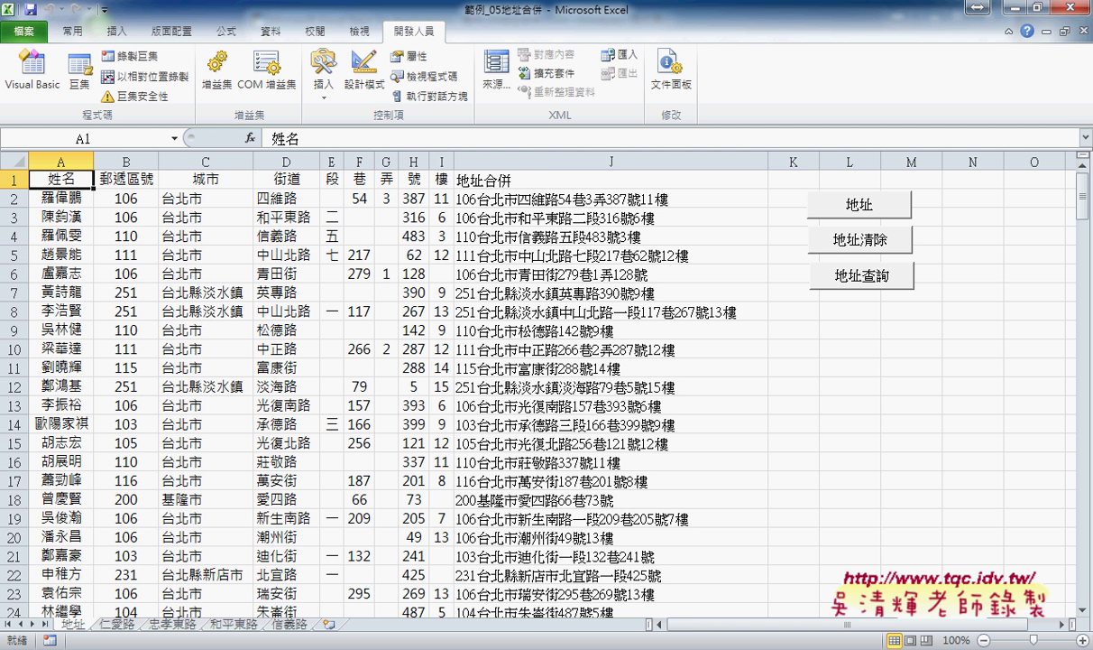
Step: Open the query button's assigned macro in the VBA editor through 指定巨集 > 編輯
{"action": "right_click", "coordinate": [843, 277]}
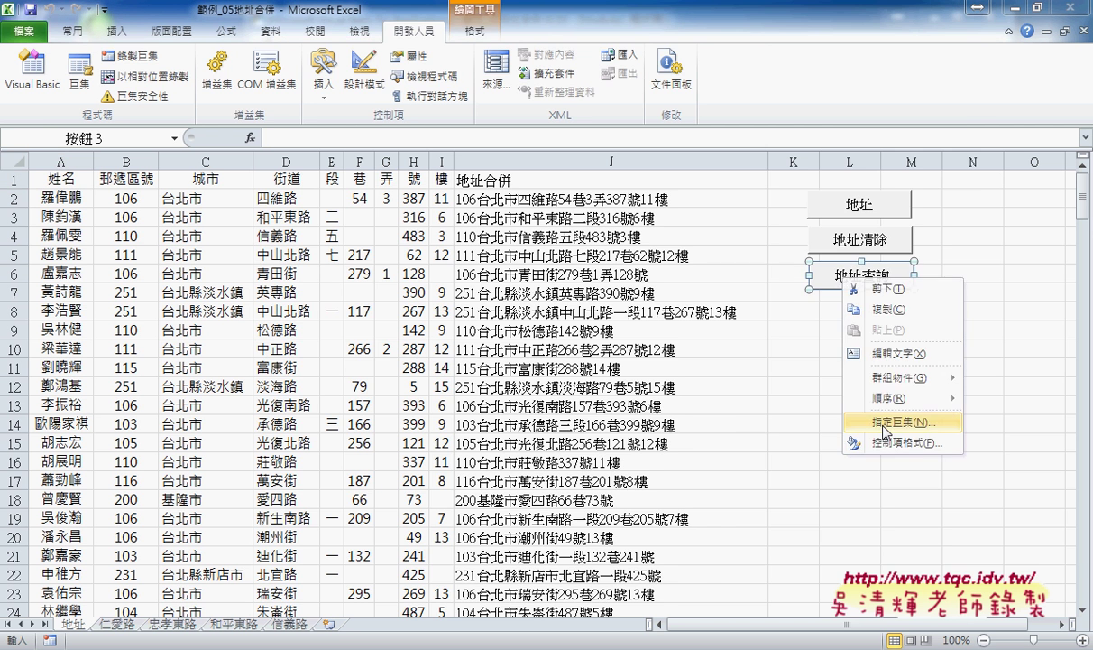
{"action": "left_click", "coordinate": [891, 421]}
{"action": "left_click", "coordinate": [988, 317]}
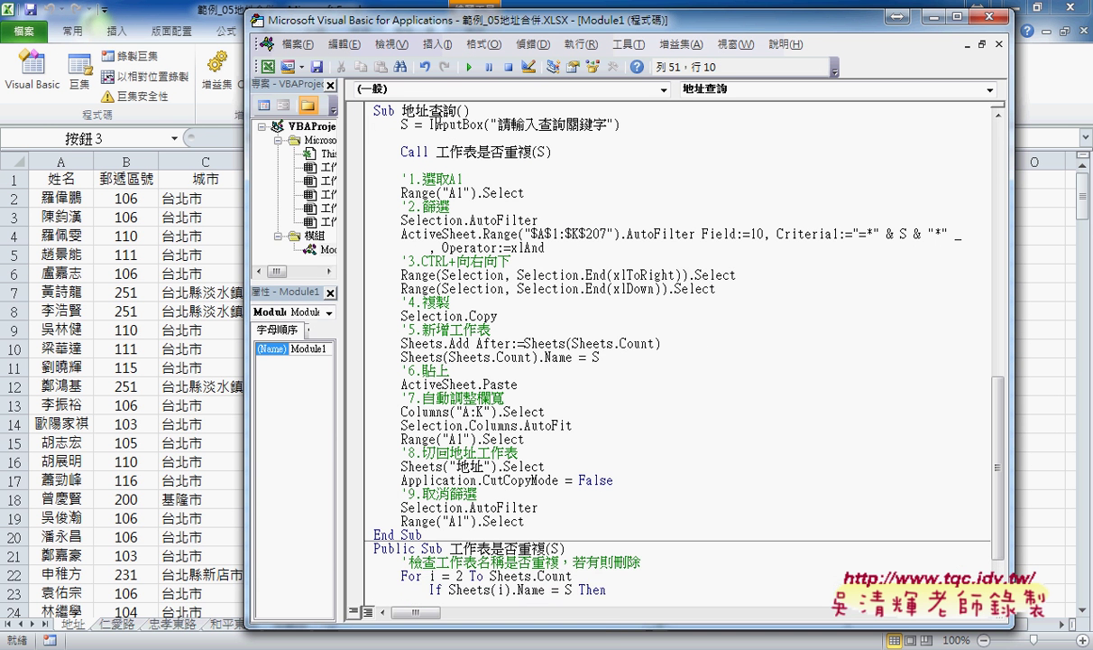
{"action": "left_click", "coordinate": [437, 538]}
Step: Walk through the select-A1, filter-by-keyword S, extend-selection and new-sheet-naming code lines
{"action": "left_click_drag", "start_coordinate": [467, 180], "coordinate": [410, 181]}
{"action": "left_click_drag", "start_coordinate": [422, 207], "coordinate": [453, 209]}
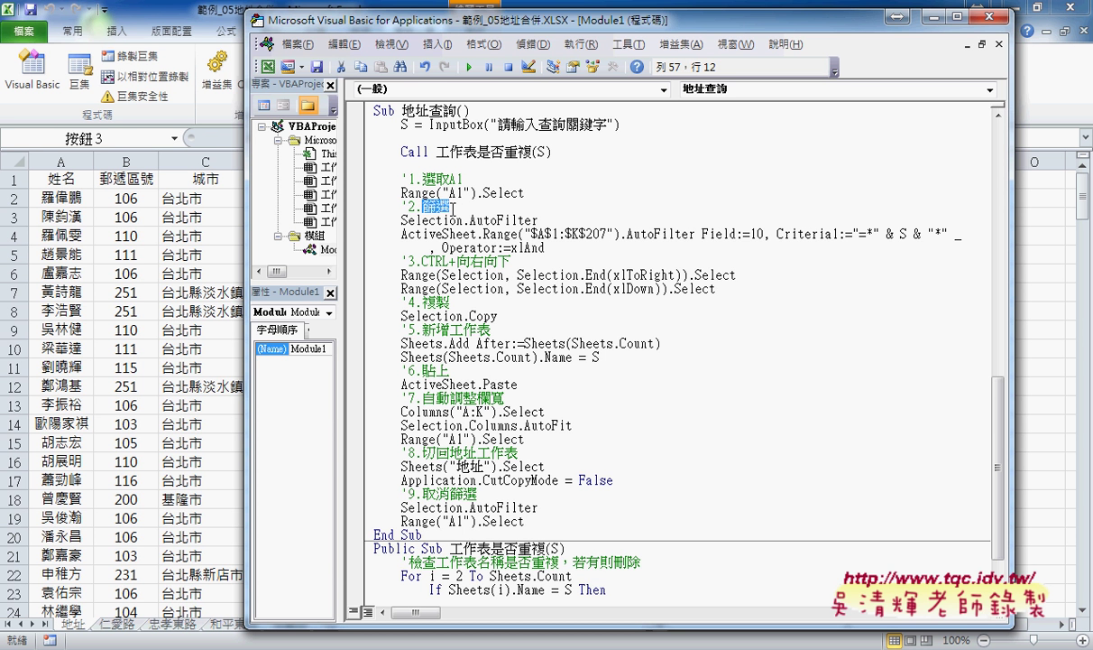
{"action": "double_click", "coordinate": [900, 235]}
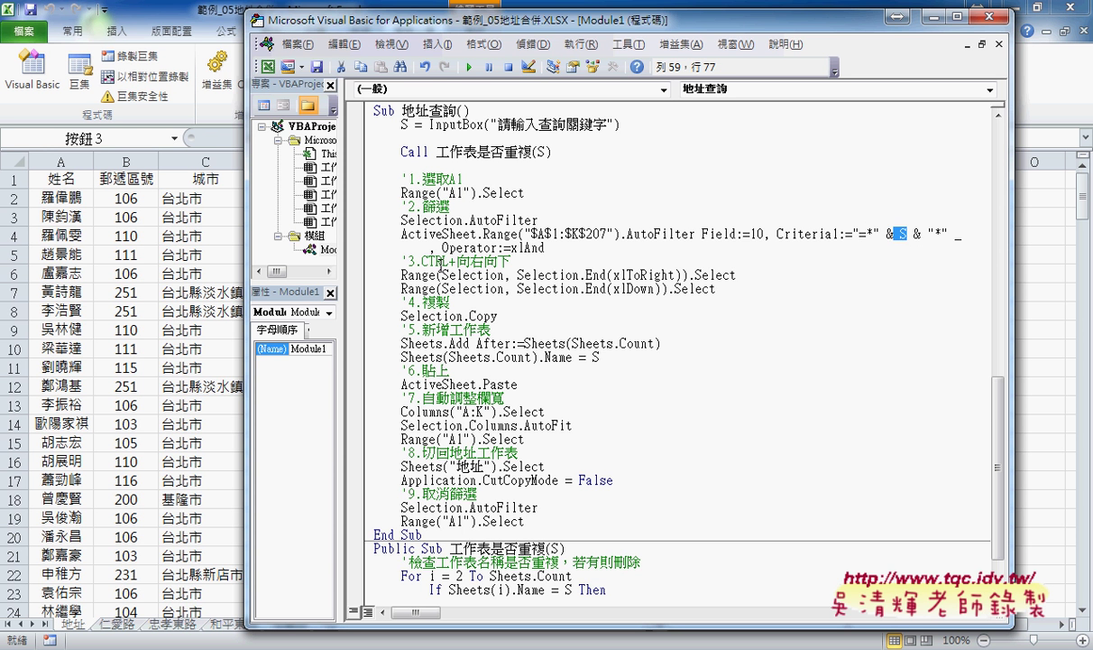
{"action": "left_click_drag", "start_coordinate": [403, 275], "coordinate": [715, 289]}
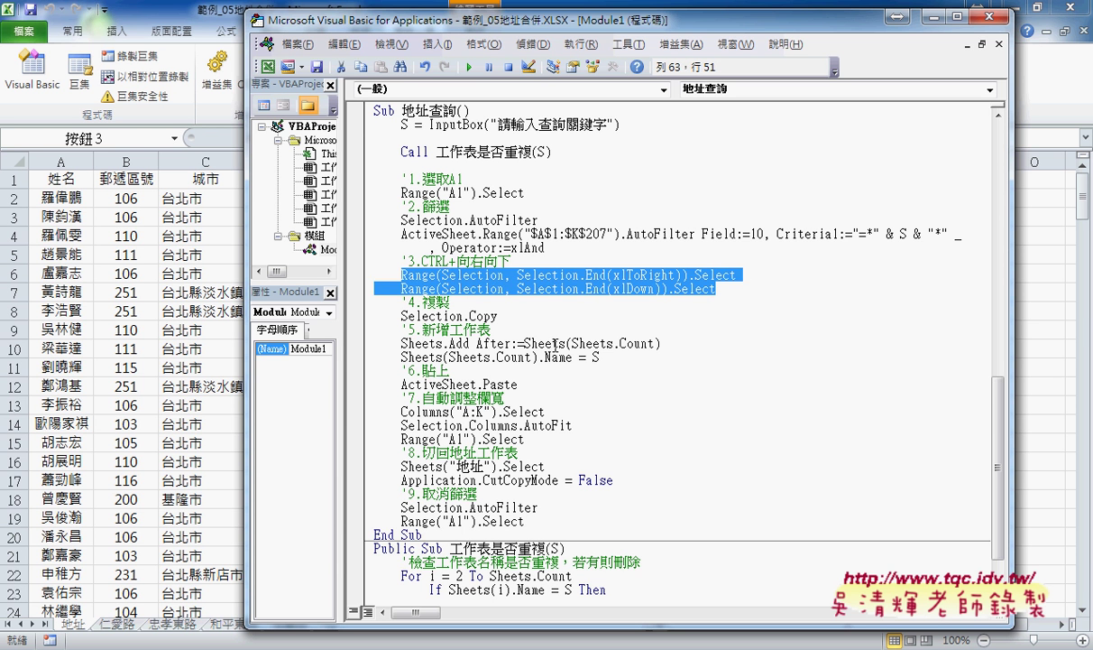
{"action": "left_click", "coordinate": [526, 330]}
{"action": "left_click", "coordinate": [596, 359]}
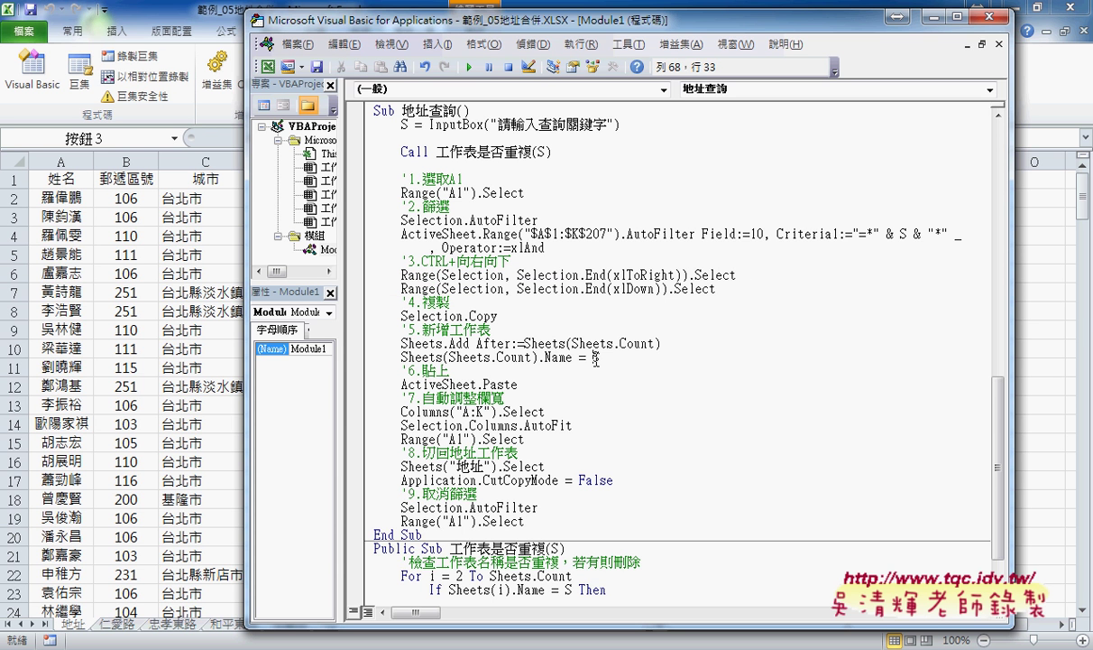
Step: Review the autofit, return-to-地址, clear-filter and select-A1 lines, then go back to the worksheet
{"action": "left_click", "coordinate": [492, 397]}
{"action": "double_click", "coordinate": [486, 468]}
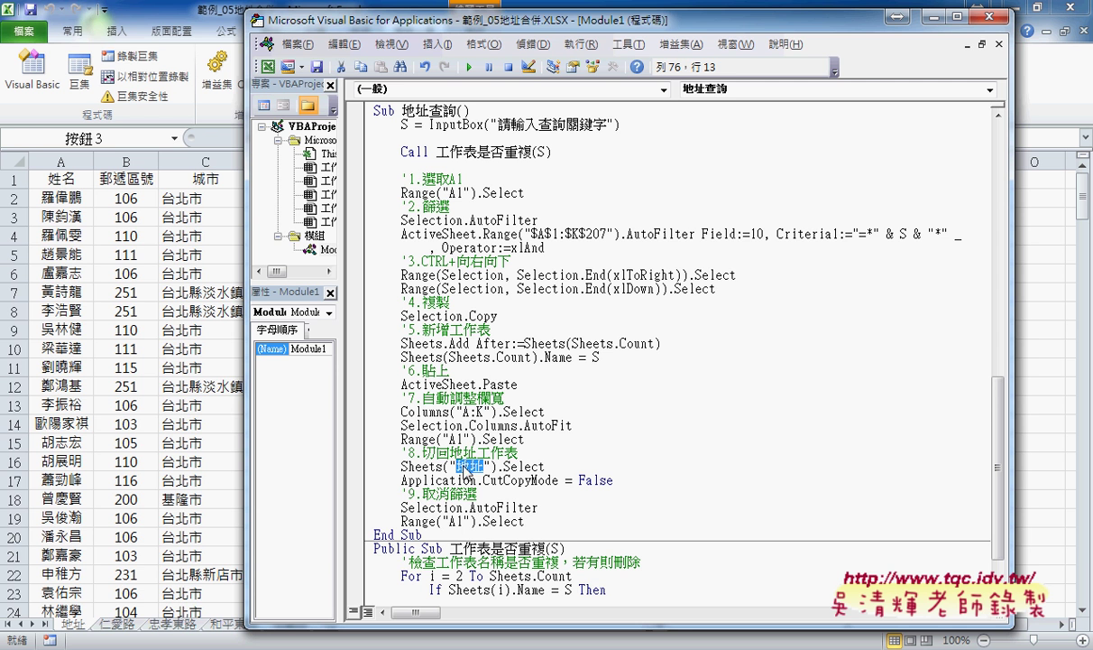
{"action": "left_click_drag", "start_coordinate": [539, 508], "coordinate": [423, 508]}
{"action": "left_click", "coordinate": [514, 522]}
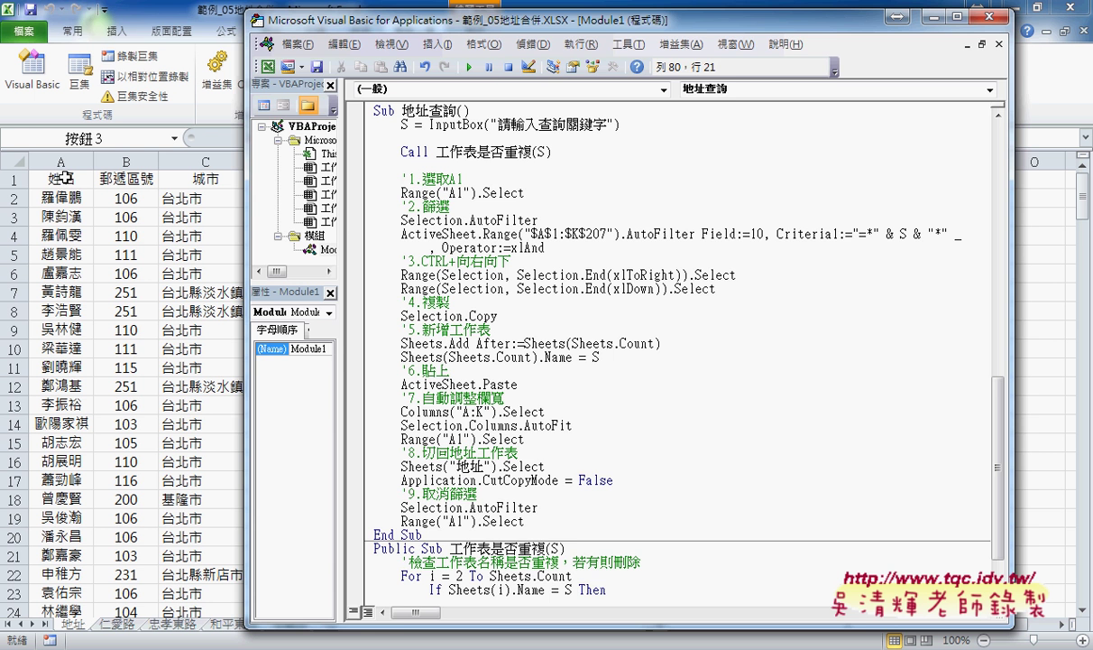
{"action": "left_click", "coordinate": [64, 178]}
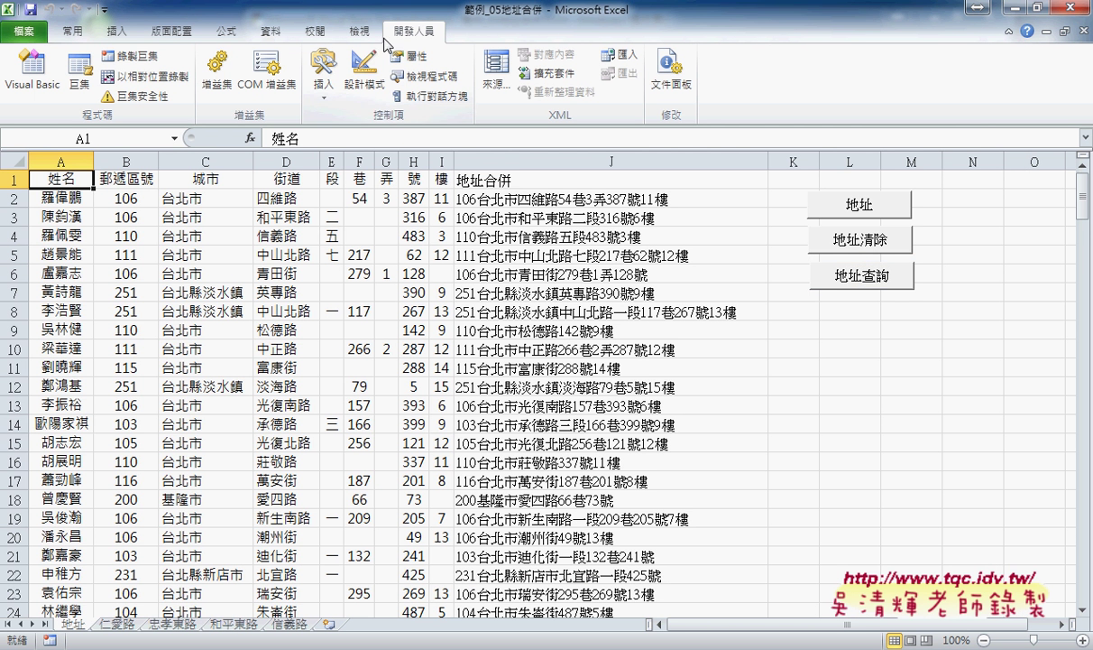
{"action": "left_click", "coordinate": [124, 58]}
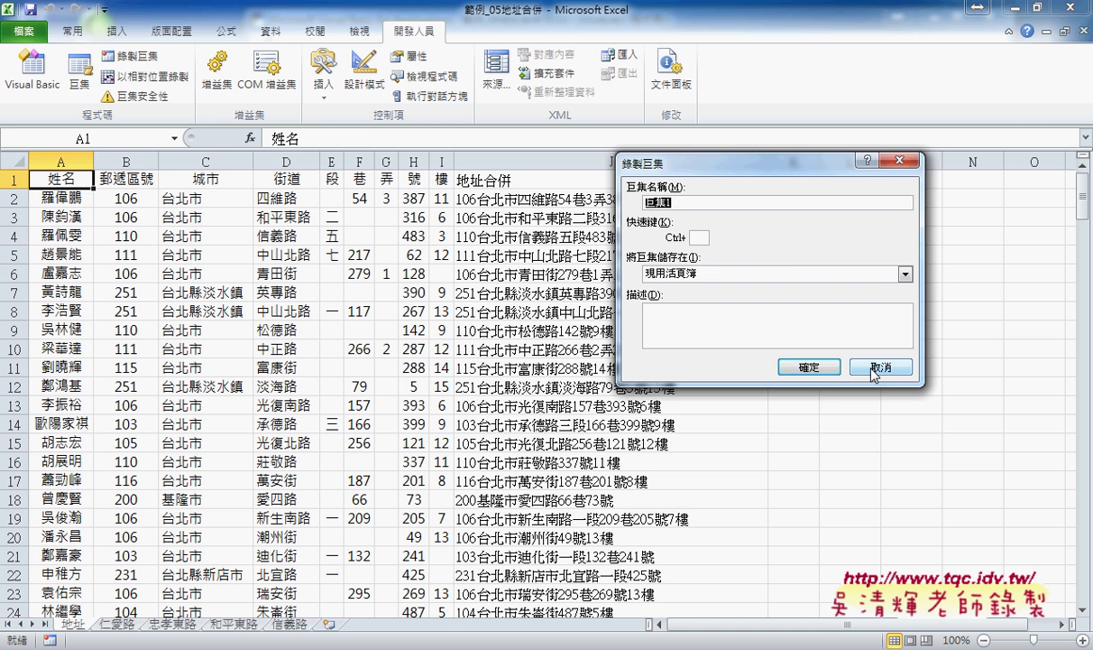
{"action": "left_click", "coordinate": [811, 367]}
{"action": "left_click", "coordinate": [181, 181]}
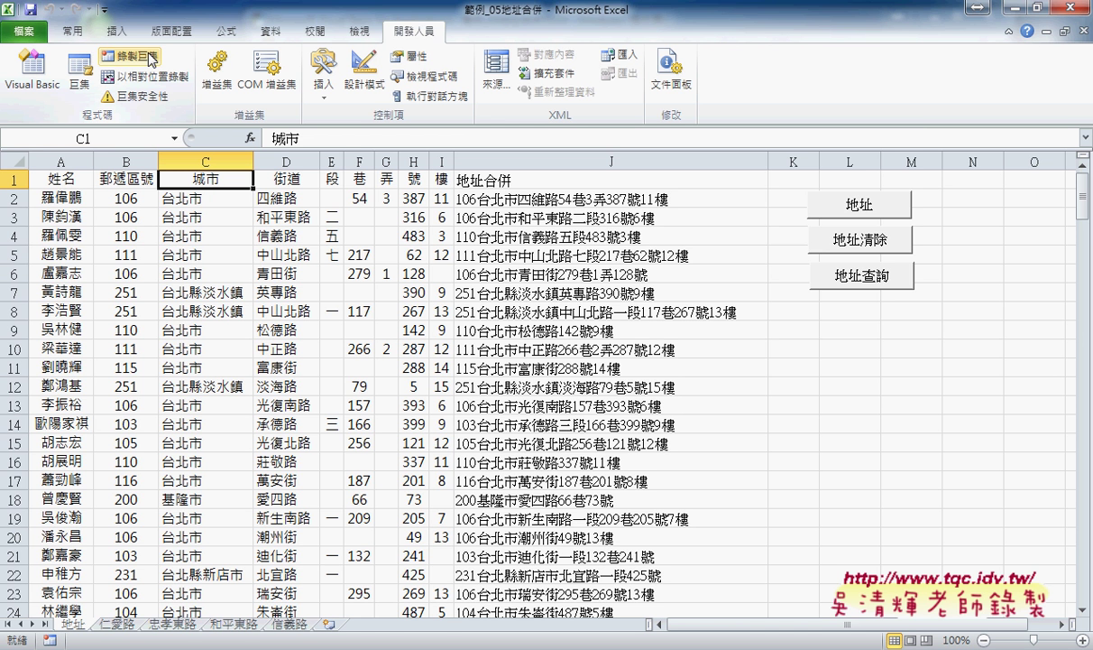
Step: Start a new macro recording, select cell A1 and turn on AutoFilter for the address table
{"action": "left_click", "coordinate": [149, 58]}
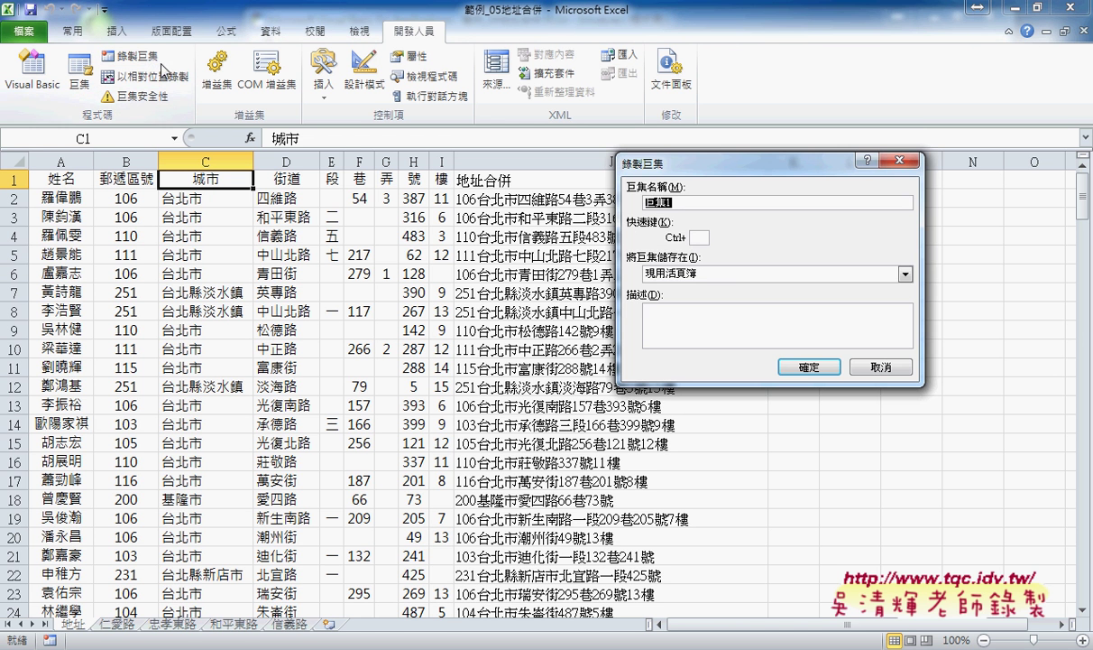
{"action": "left_click", "coordinate": [810, 370]}
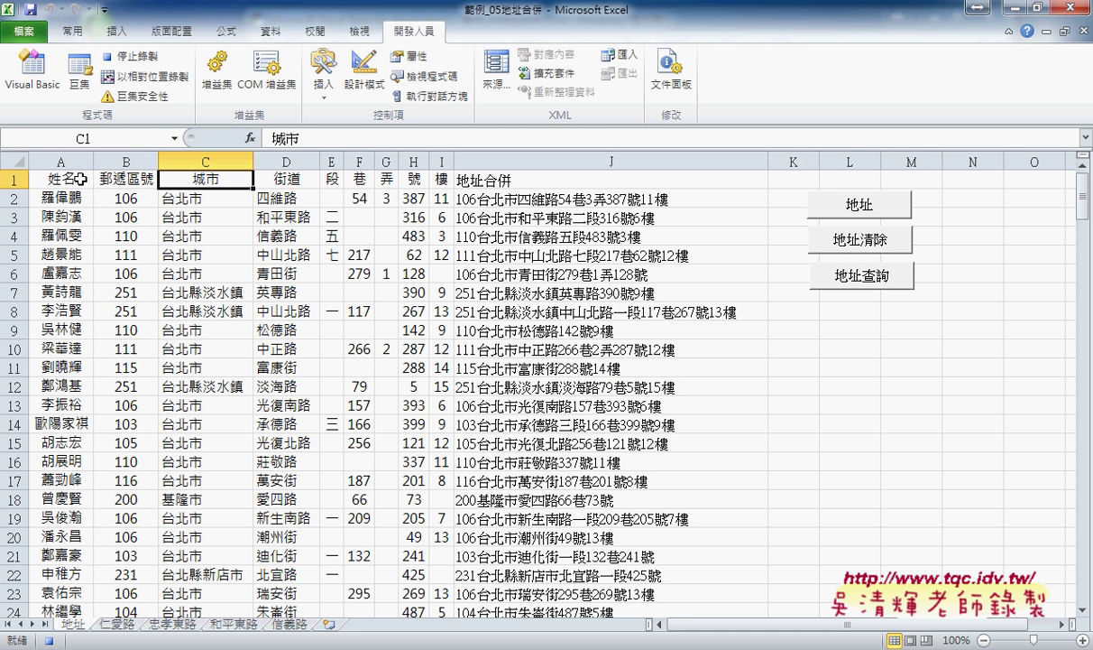
{"action": "left_click", "coordinate": [80, 178]}
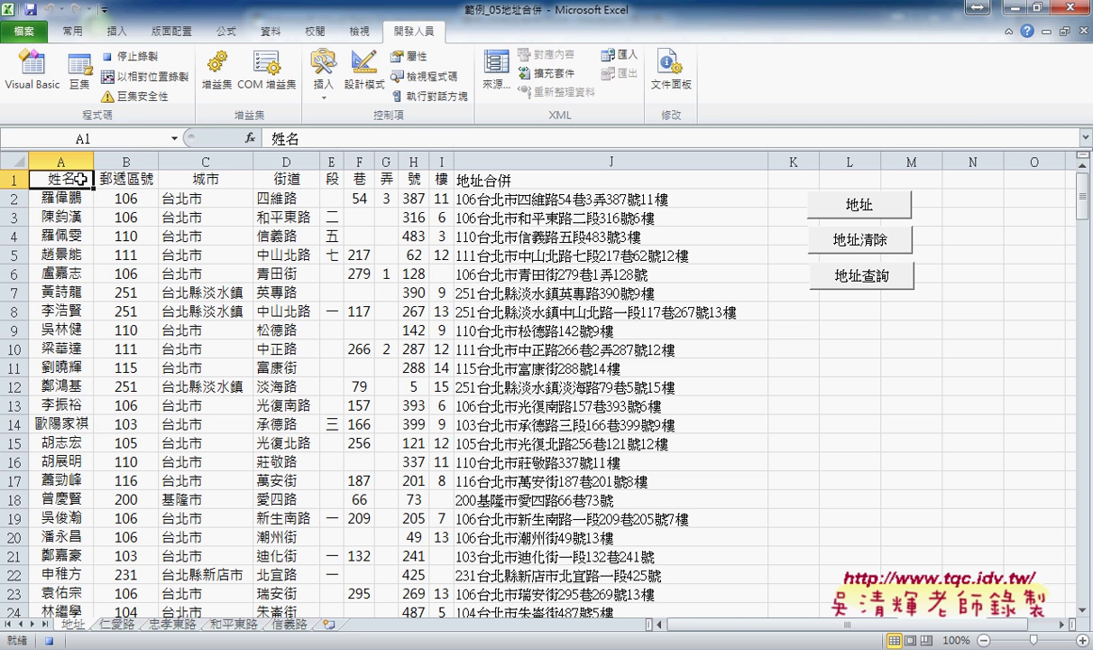
{"action": "left_click", "coordinate": [270, 31]}
{"action": "left_click", "coordinate": [454, 87]}
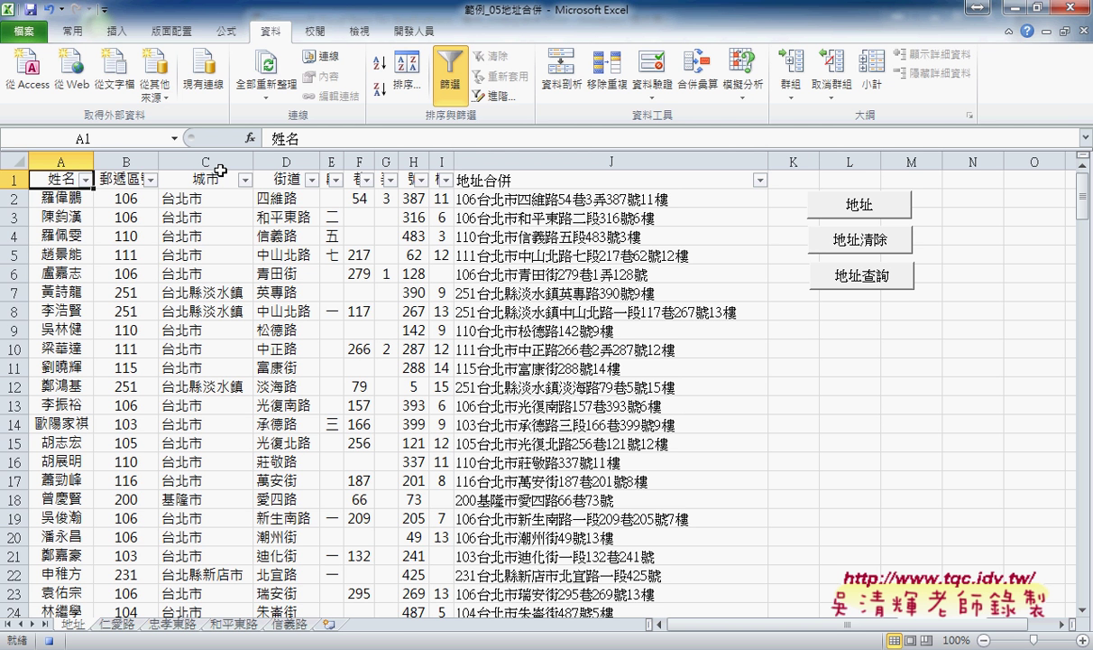
Step: Browse the filter options of the 地址合併 and 巷 columns
{"action": "left_click", "coordinate": [761, 180]}
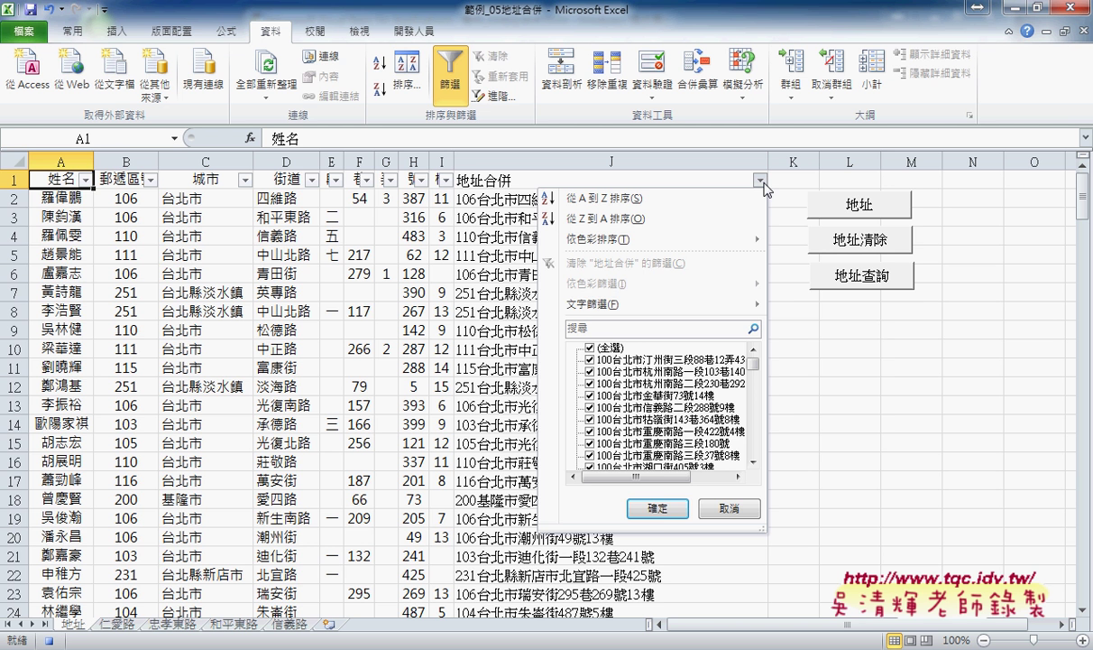
{"action": "mouse_move", "coordinate": [632, 312]}
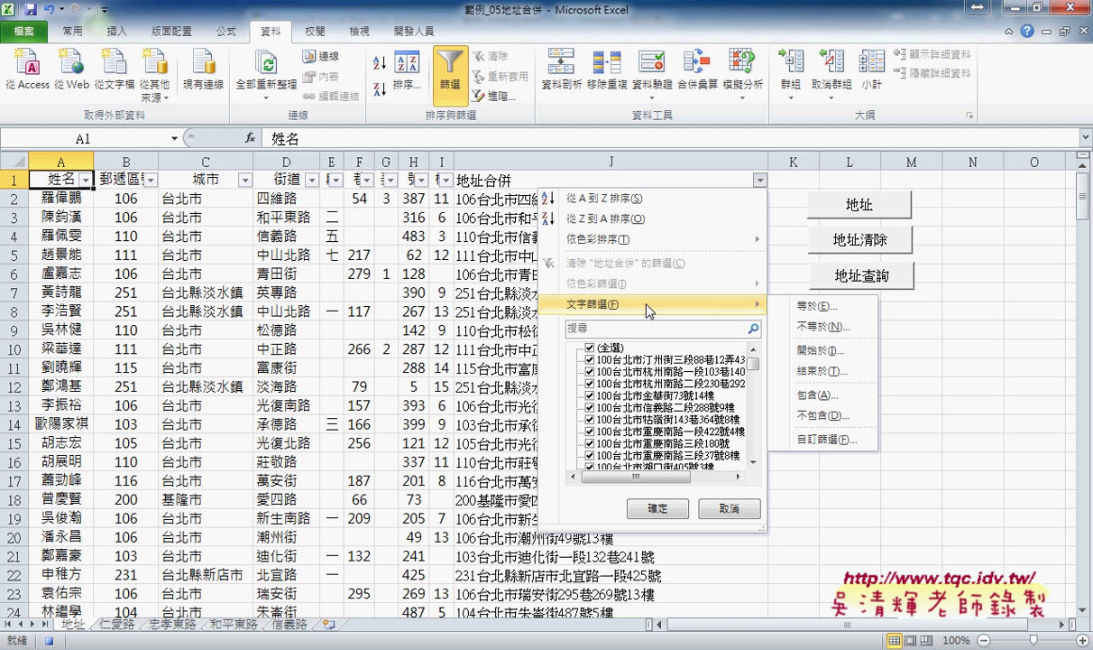
{"action": "left_click", "coordinate": [369, 180]}
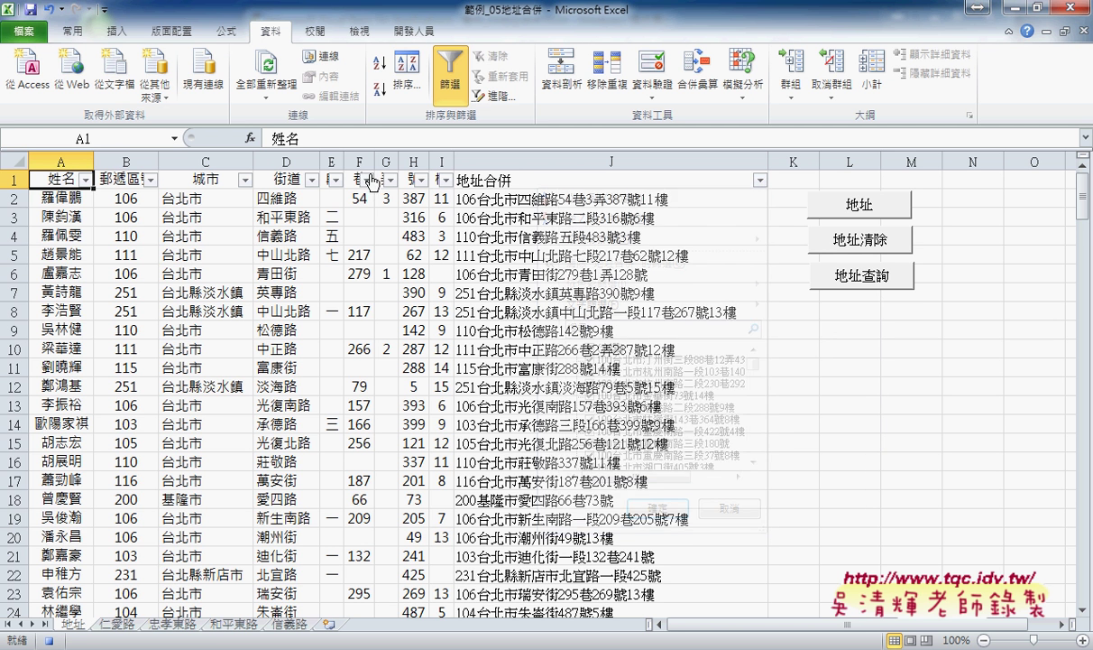
{"action": "mouse_move", "coordinate": [215, 306]}
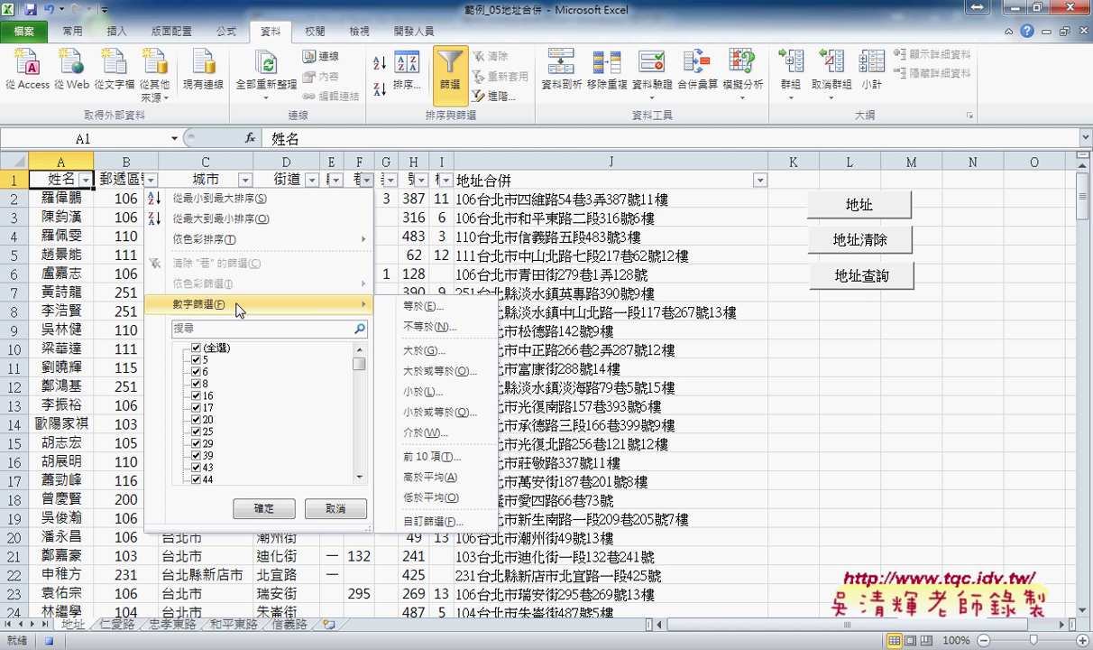
{"action": "left_click", "coordinate": [759, 184]}
{"action": "left_click", "coordinate": [759, 184]}
{"action": "mouse_move", "coordinate": [684, 287]}
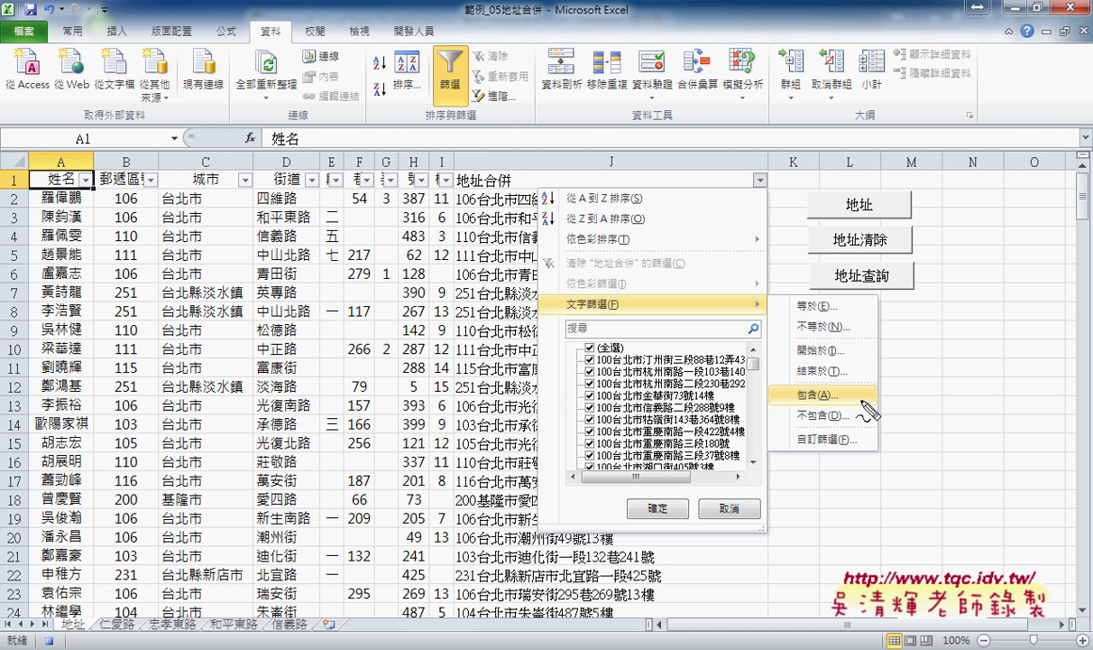
{"action": "left_click_drag", "start_coordinate": [763, 166], "coordinate": [758, 193]}
{"action": "left_click_drag", "start_coordinate": [625, 294], "coordinate": [629, 309]}
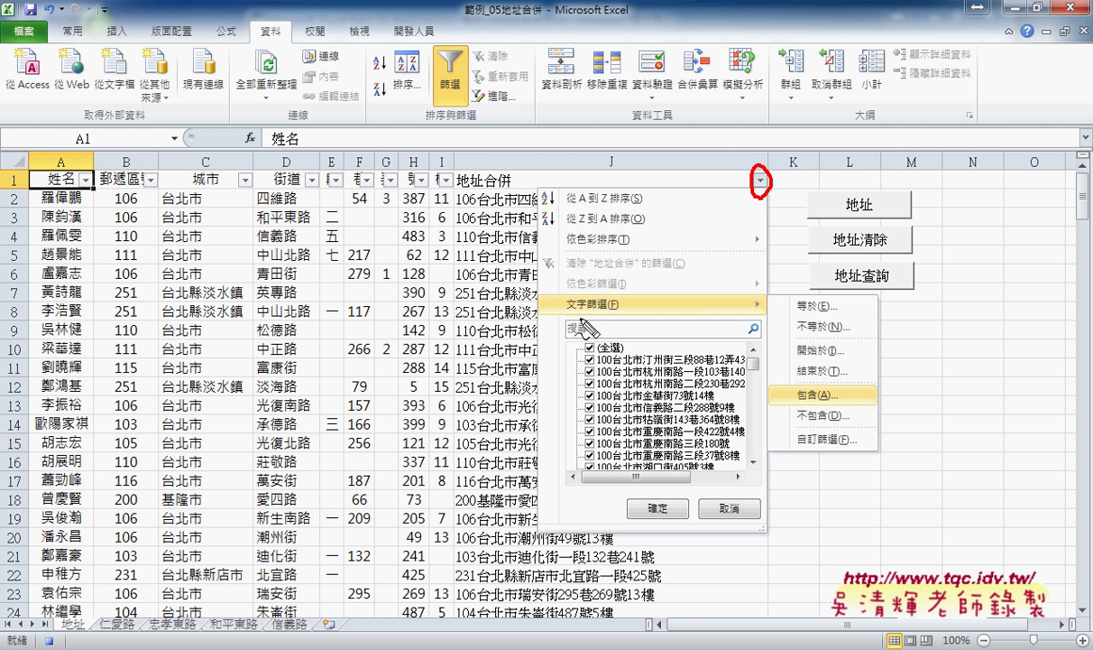
{"action": "left_click_drag", "start_coordinate": [812, 384], "coordinate": [825, 415]}
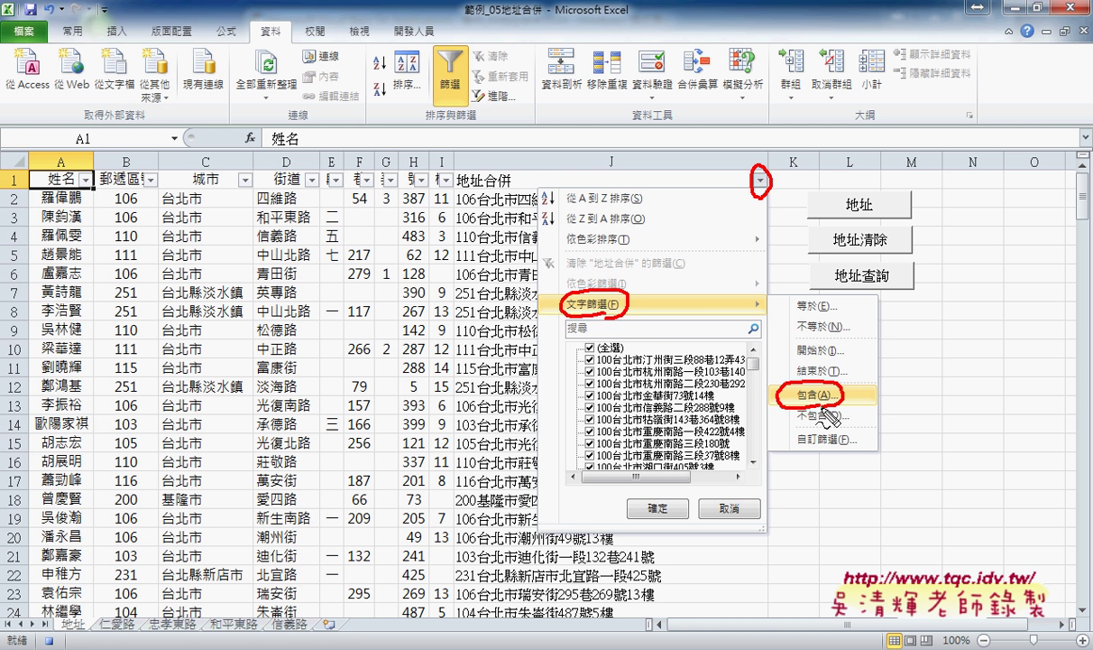
{"action": "key", "text": "Escape"}
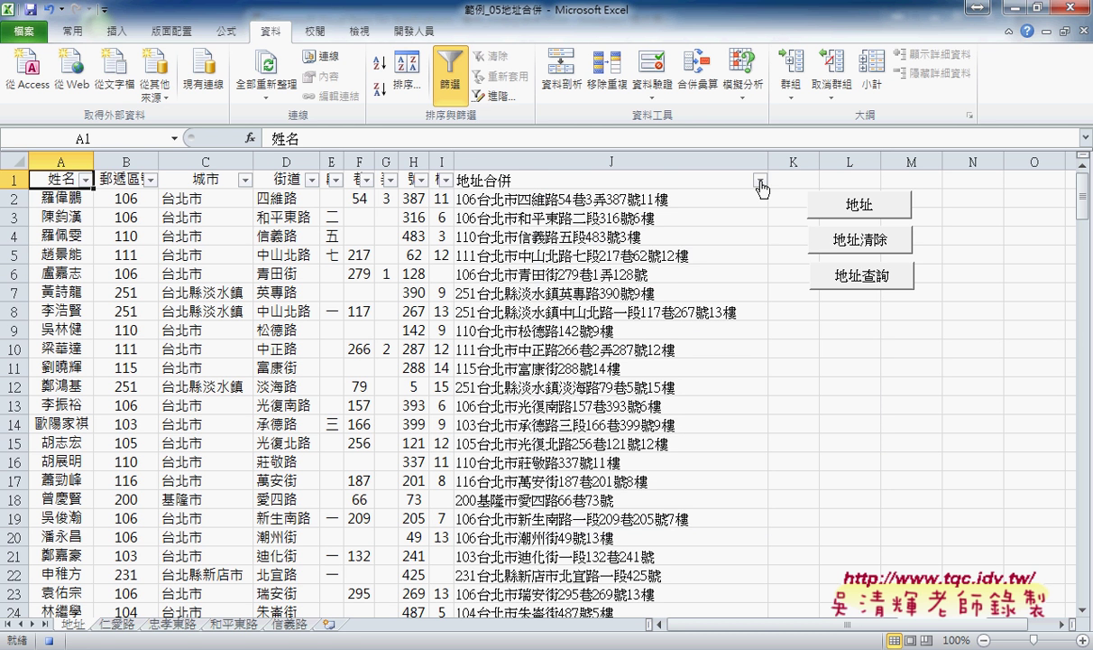
Step: Apply a Text Filters > Contains filter for 忠孝東路 on the 地址合併 column
{"action": "left_click", "coordinate": [760, 180]}
{"action": "mouse_move", "coordinate": [691, 314]}
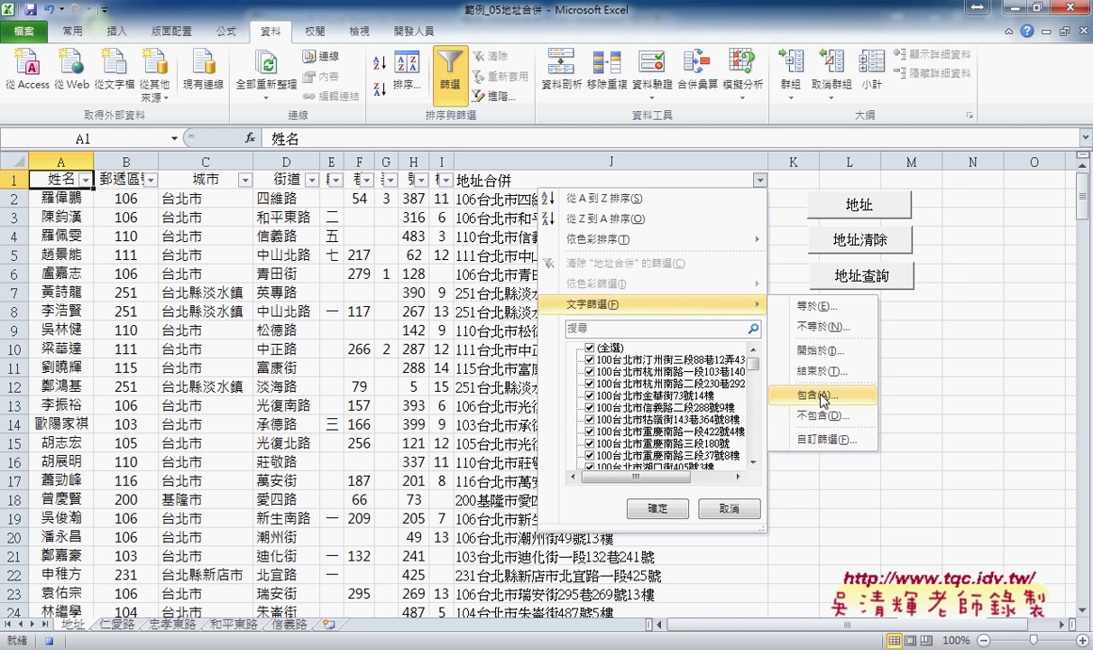
{"action": "left_click", "coordinate": [781, 393]}
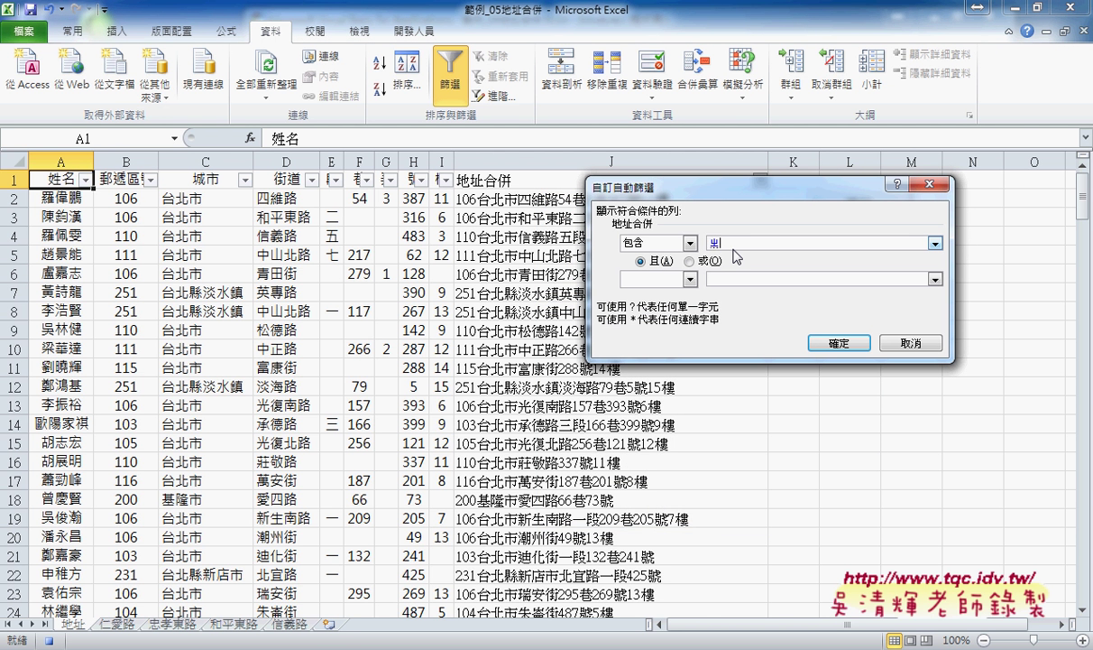
{"action": "type", "text": "中"}
{"action": "type", "text": "孝ㄉㄨㄥ東"}
{"action": "type", "text": "路"}
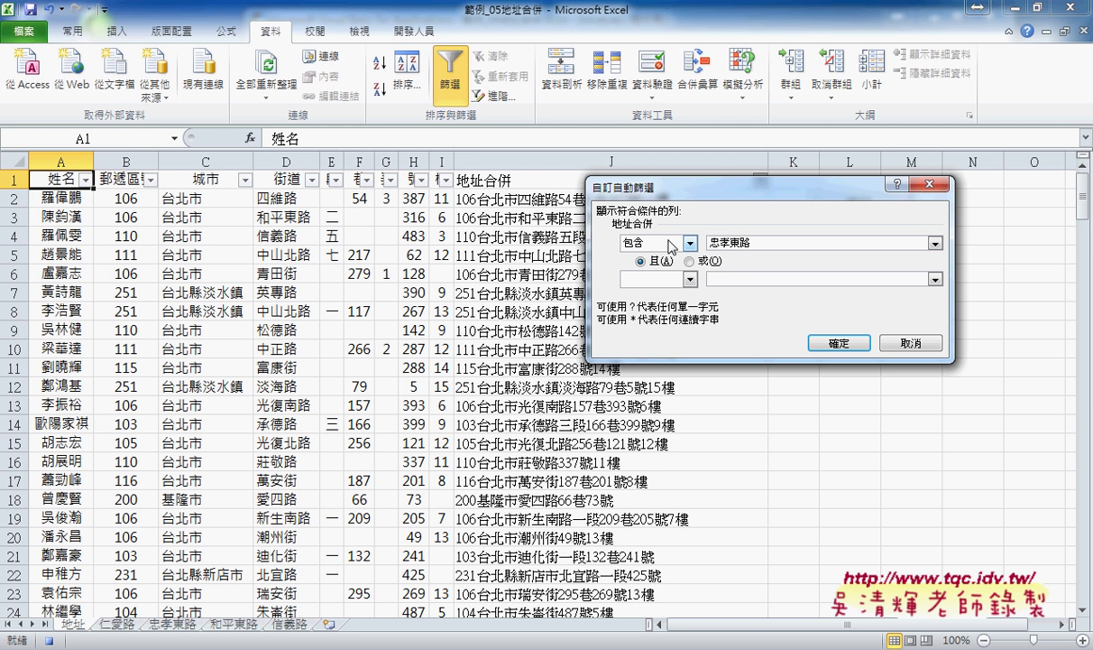
{"action": "left_click", "coordinate": [844, 343]}
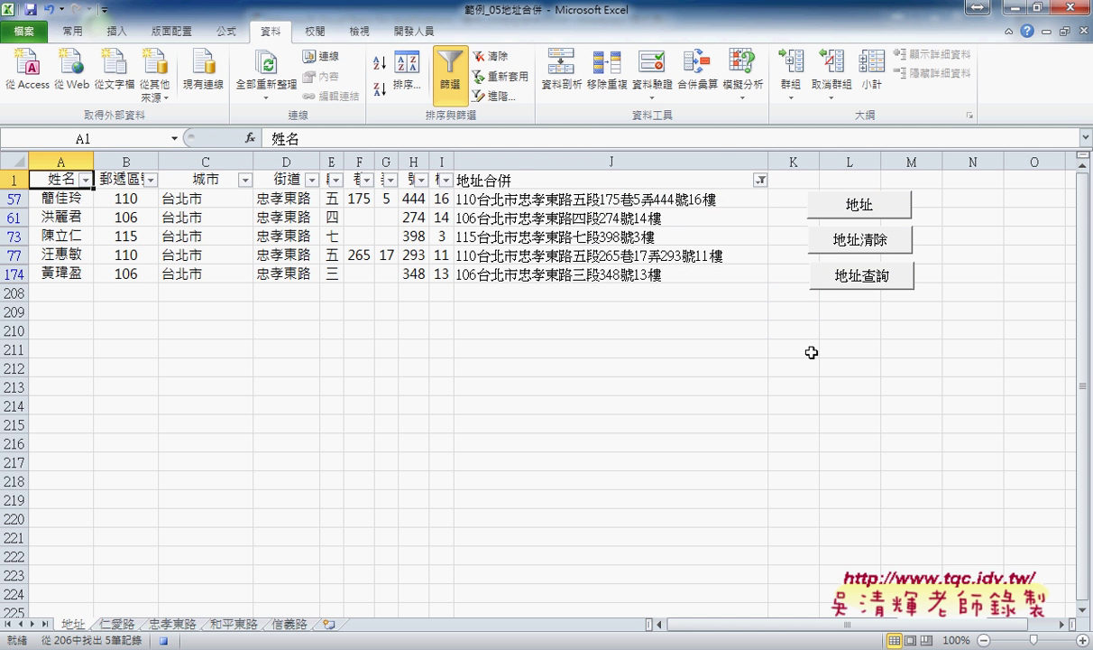
Step: Copy the filtered header and rows, and add a new worksheet named XXX
{"action": "key", "text": "ctrl+shift+Right"}
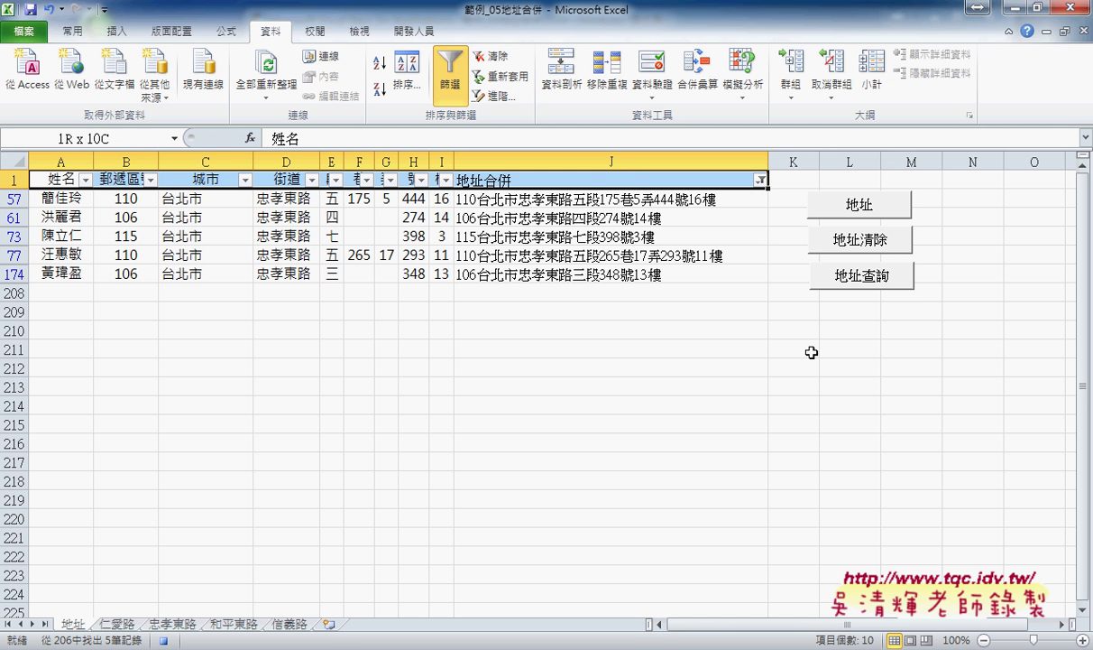
{"action": "key", "text": "ctrl+shift+Down"}
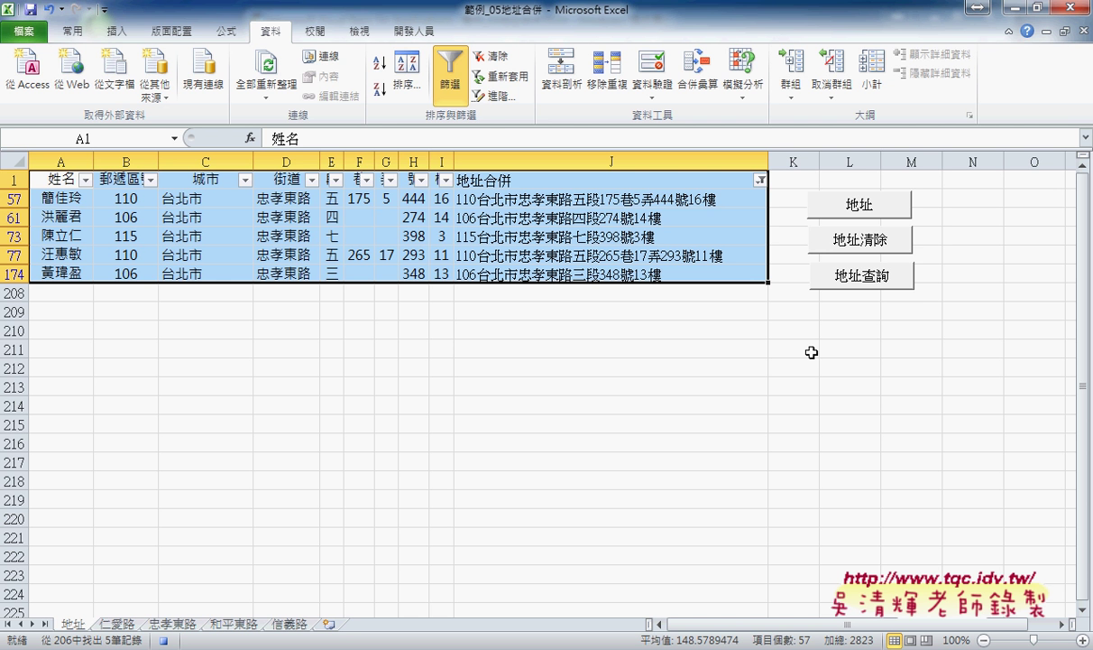
{"action": "key", "text": "ctrl+c"}
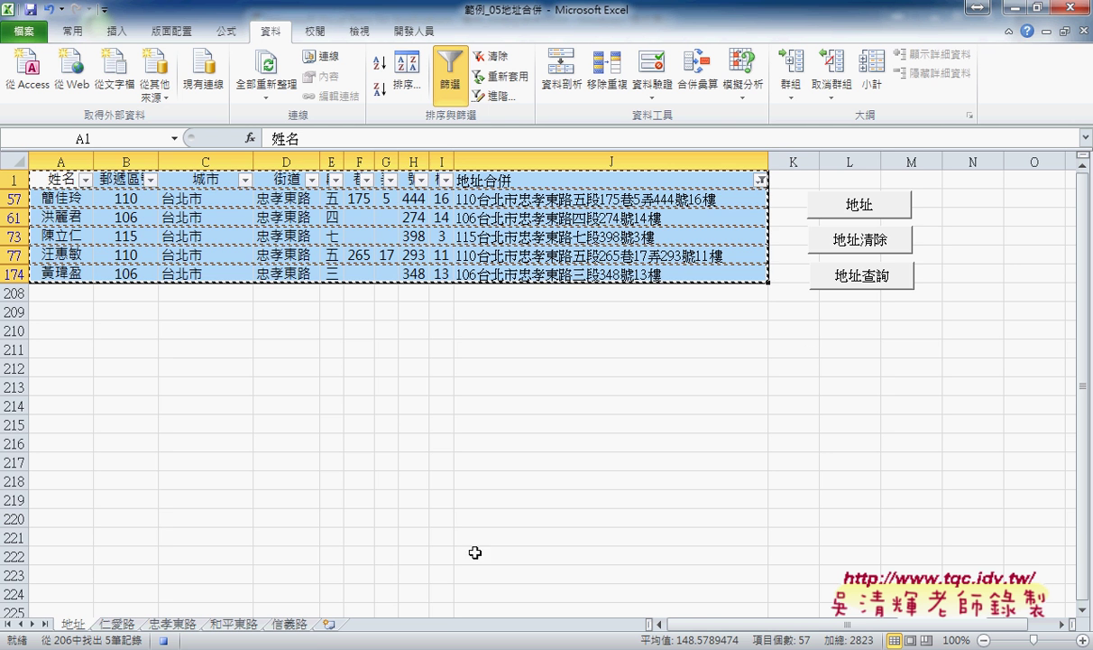
{"action": "left_click", "coordinate": [330, 622]}
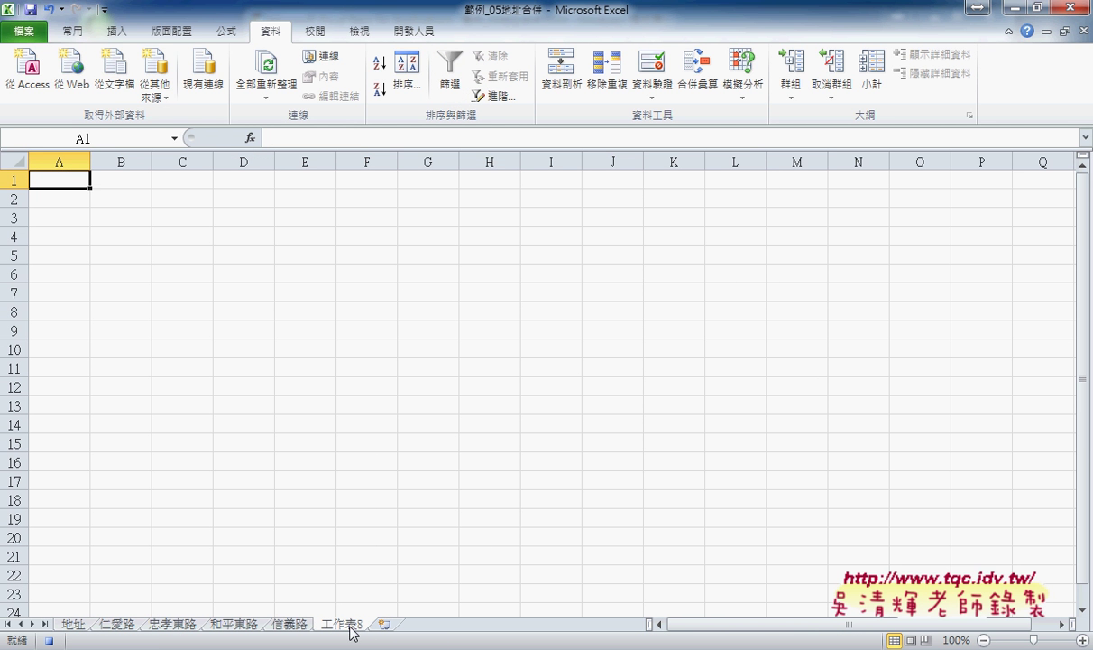
{"action": "left_click_drag", "start_coordinate": [347, 626], "coordinate": [380, 615]}
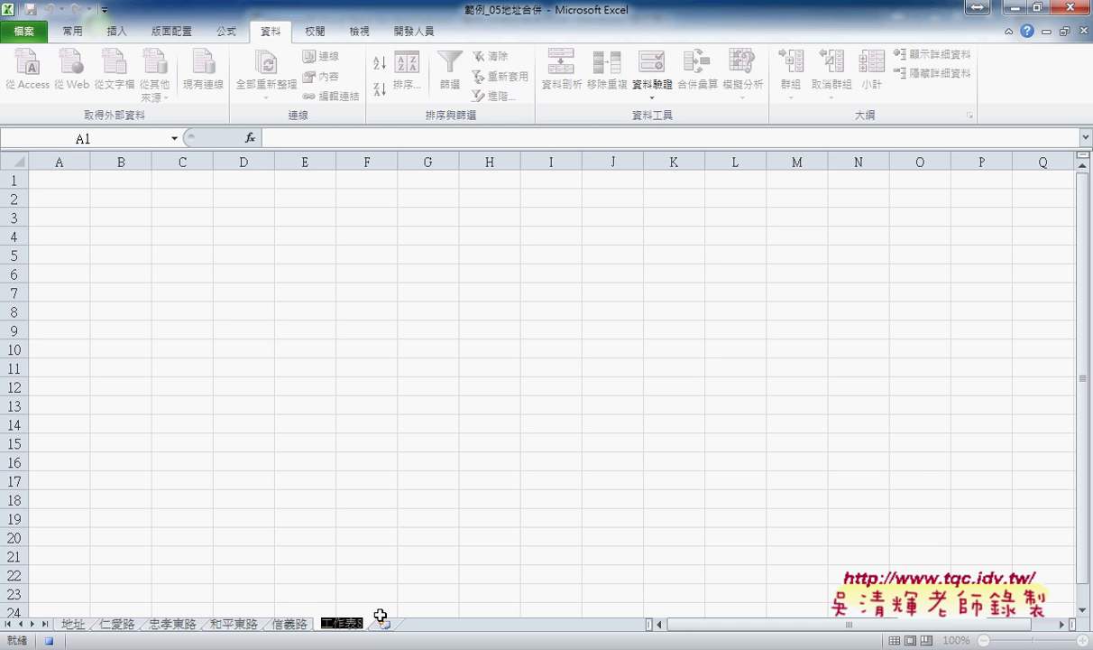
{"action": "type", "text": "XXX"}
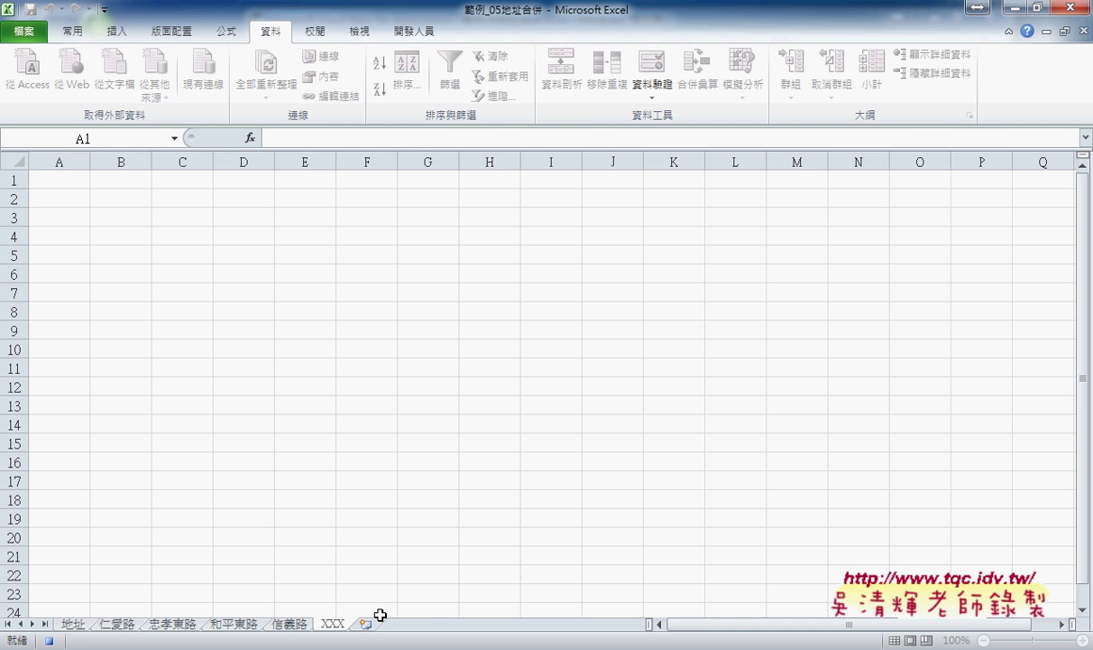
{"action": "key", "text": "Return"}
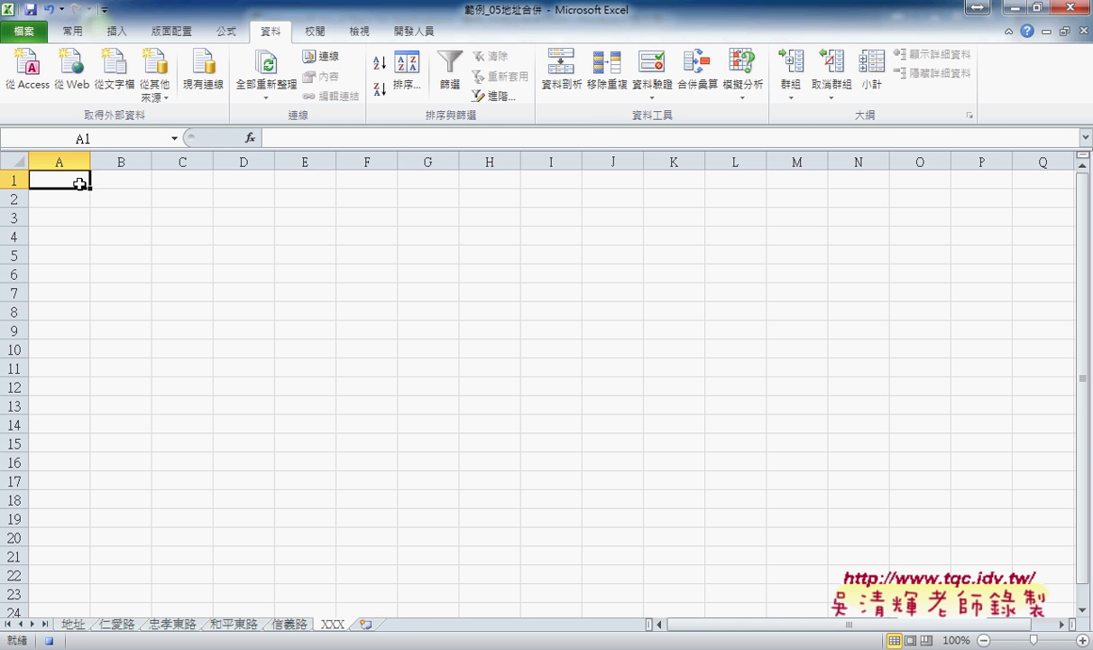
Step: Paste the rows into XXX and autofit the widths of columns A to J
{"action": "key", "text": "ctrl+v"}
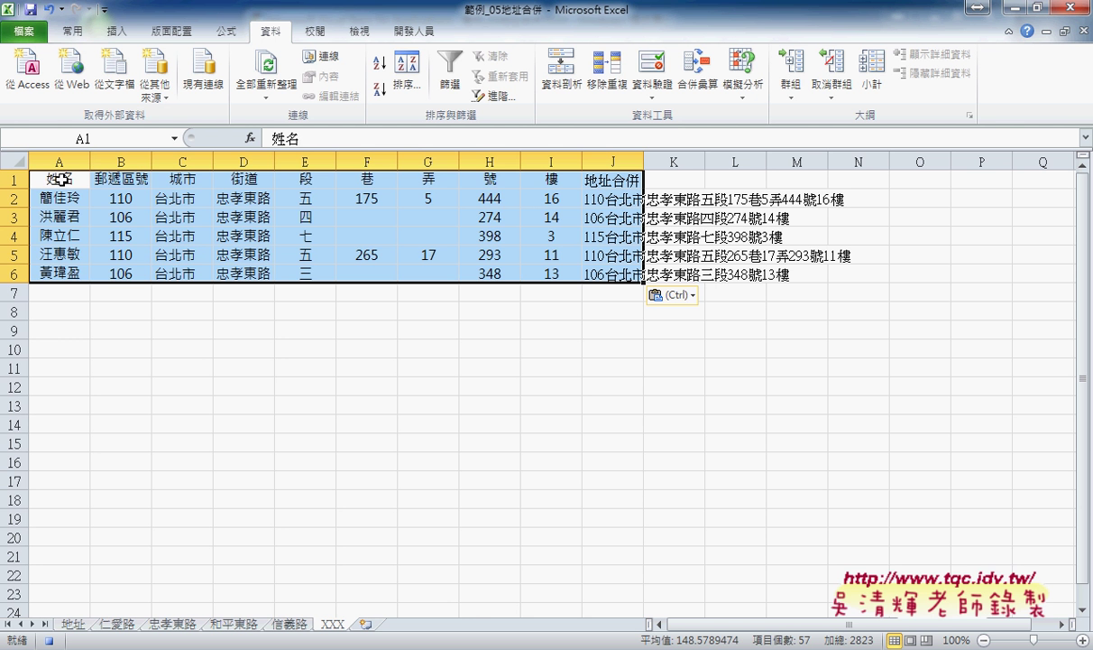
{"action": "left_click_drag", "start_coordinate": [60, 161], "coordinate": [643, 163]}
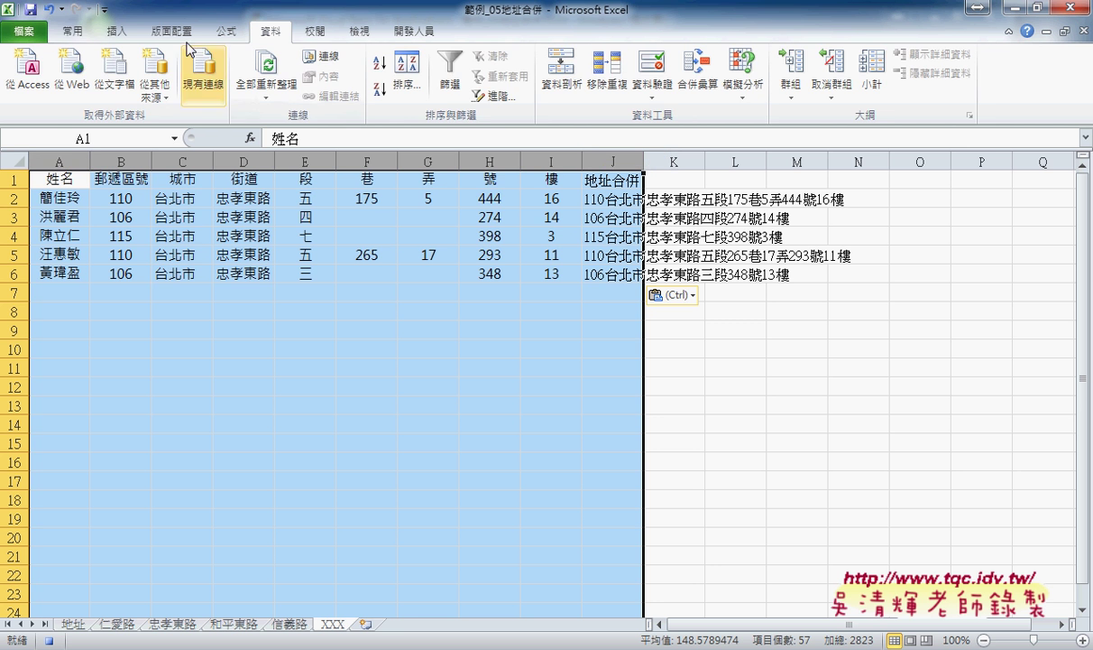
{"action": "left_click", "coordinate": [75, 33]}
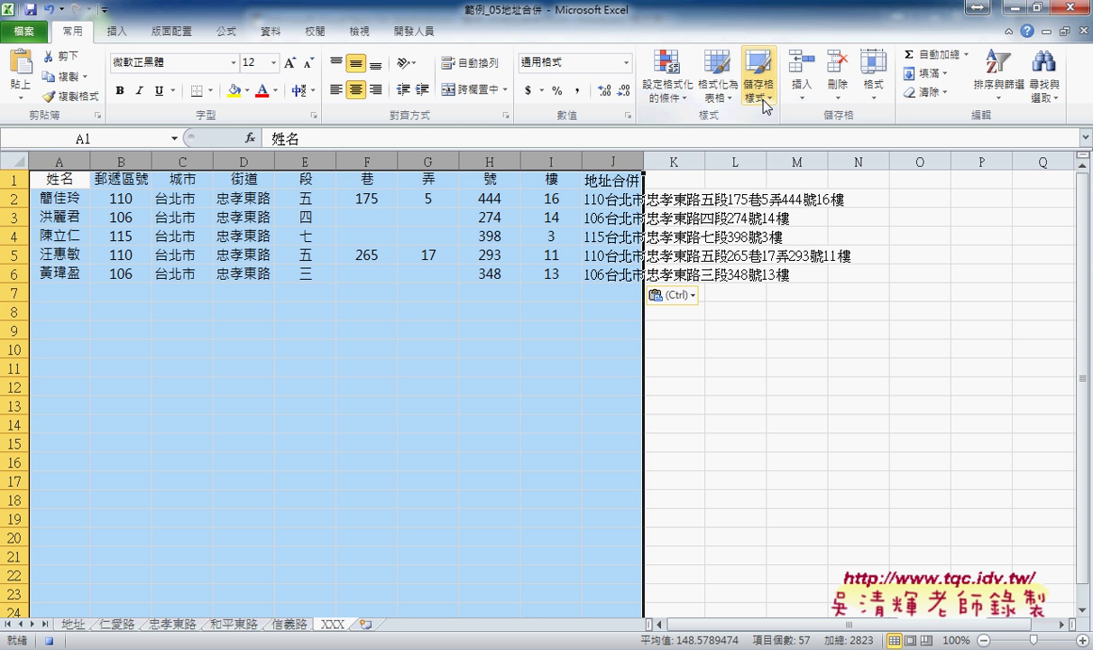
{"action": "left_click", "coordinate": [868, 101]}
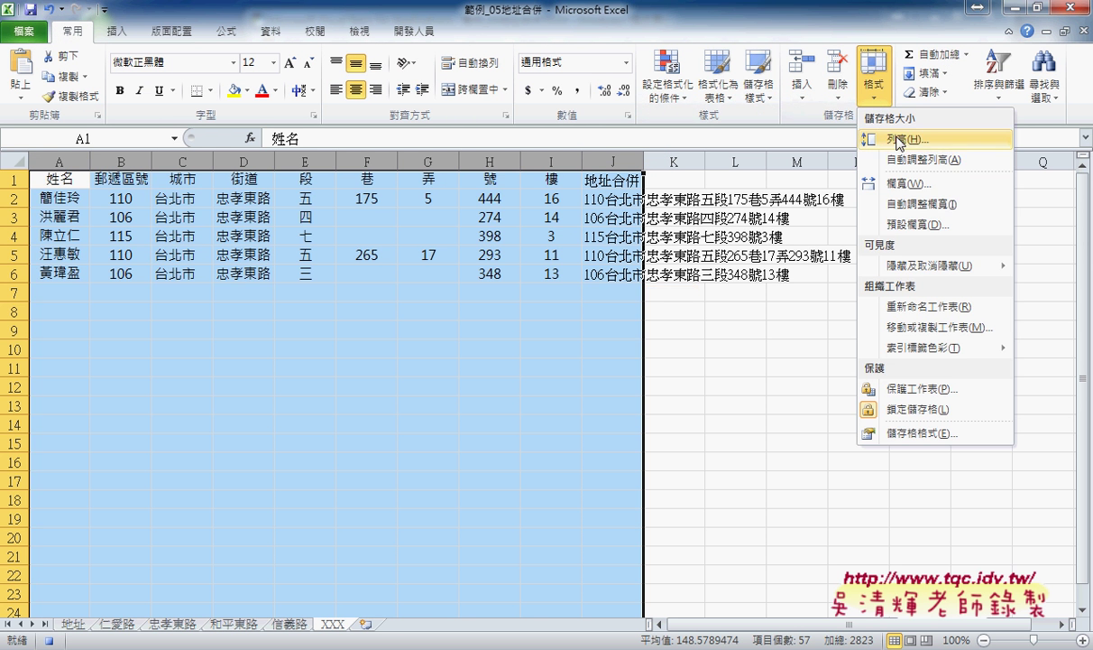
{"action": "left_click", "coordinate": [930, 204]}
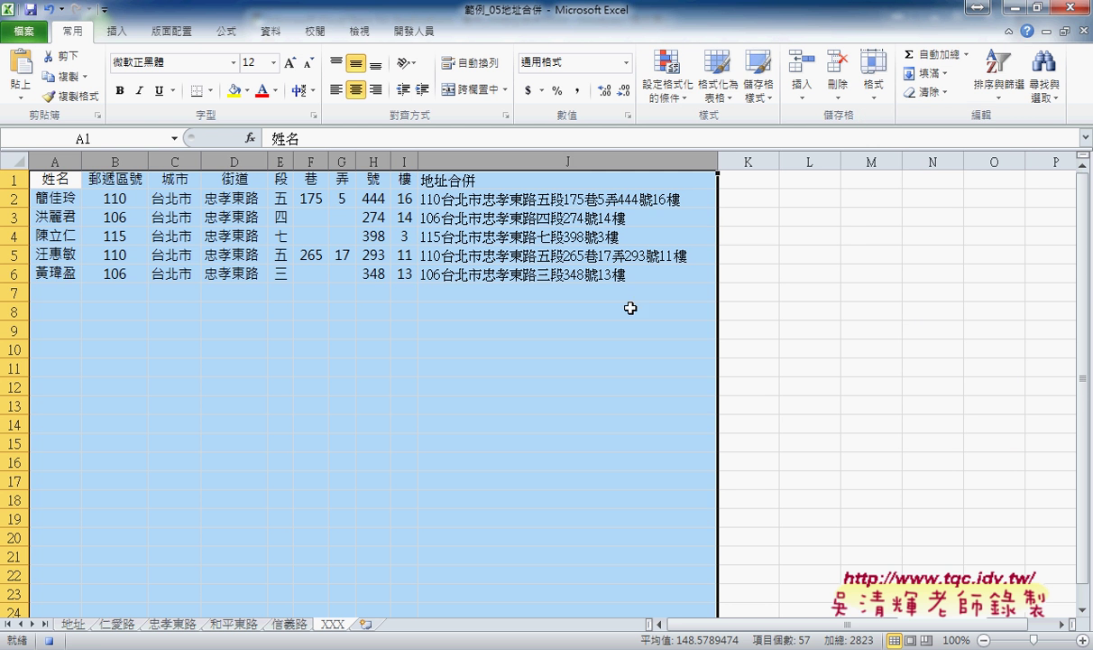
Step: On the 地址 sheet, turn the filter off and reselect cell A1
{"action": "left_click", "coordinate": [75, 624]}
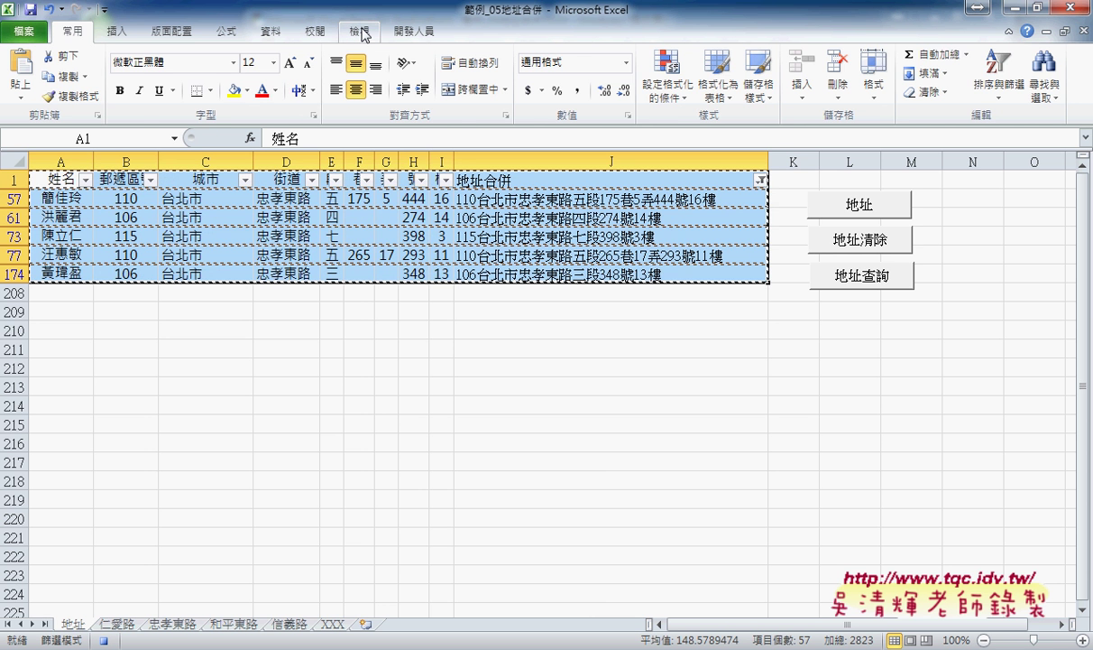
{"action": "left_click", "coordinate": [288, 38]}
{"action": "left_click", "coordinate": [453, 79]}
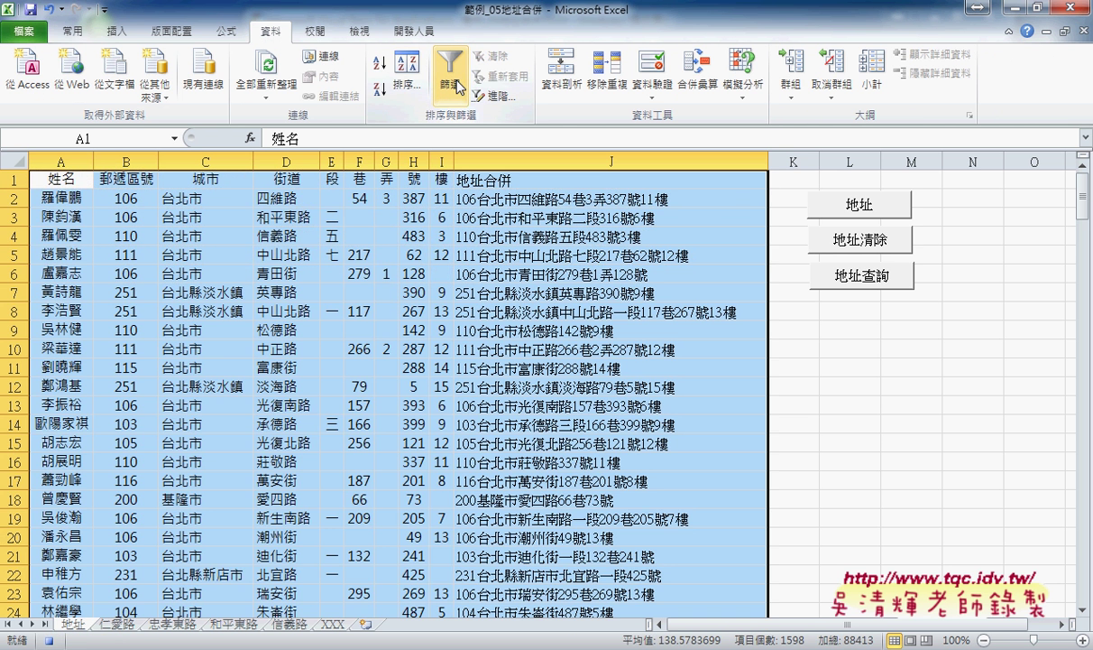
{"action": "left_click", "coordinate": [61, 178]}
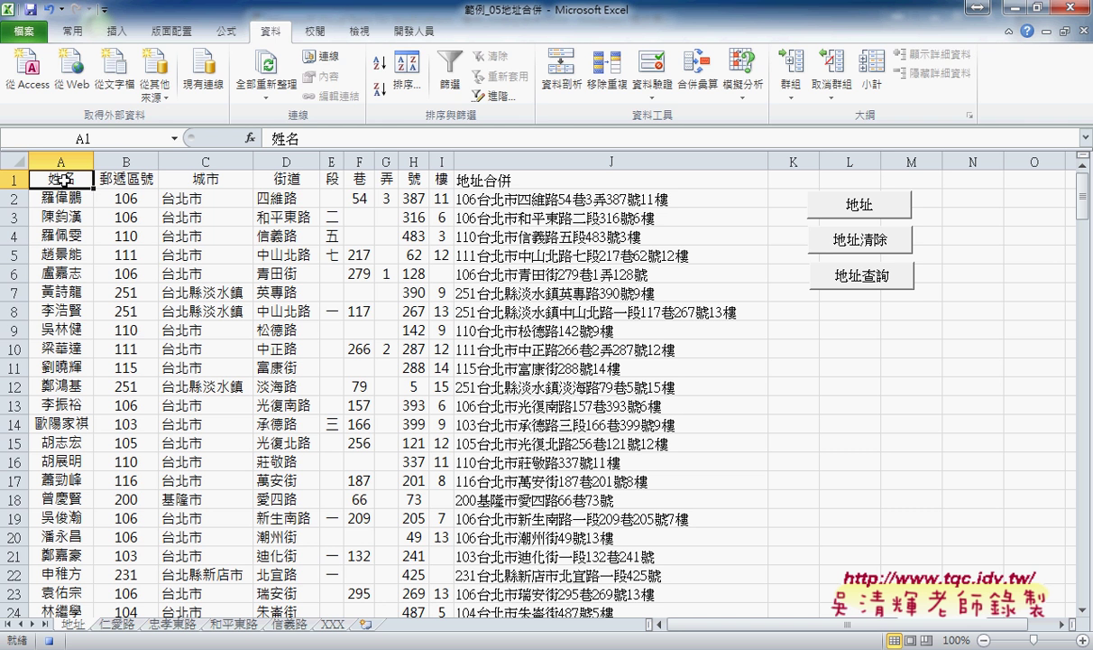
Step: Stop macro recording and open 巨集1 in the Visual Basic editor
{"action": "left_click", "coordinate": [413, 31]}
{"action": "left_click", "coordinate": [117, 58]}
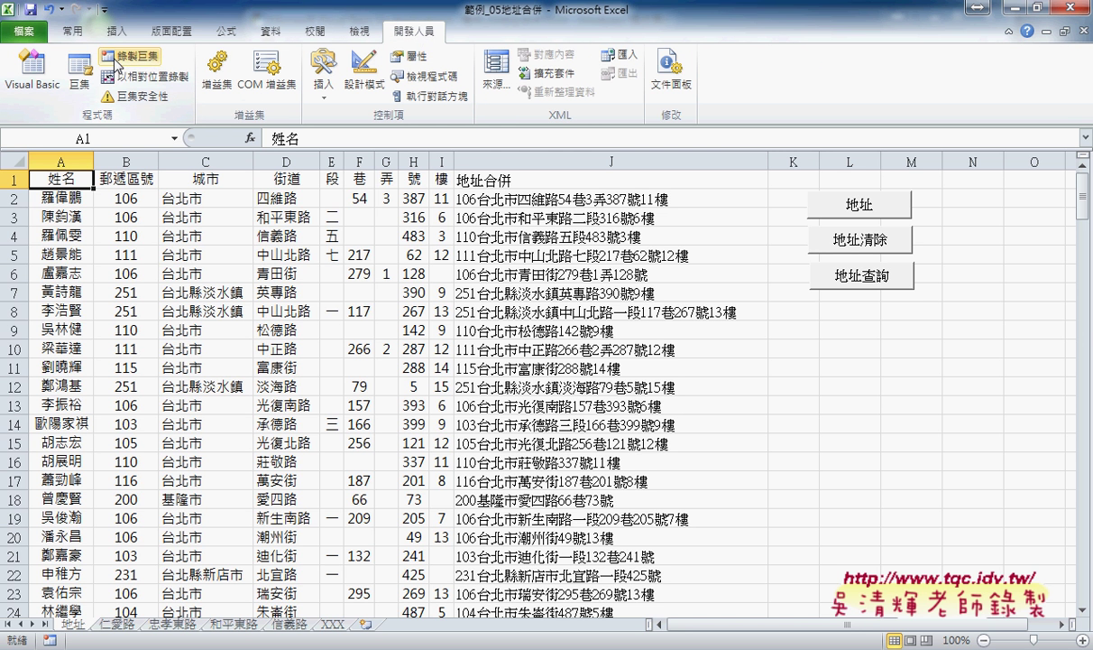
{"action": "left_click", "coordinate": [83, 81]}
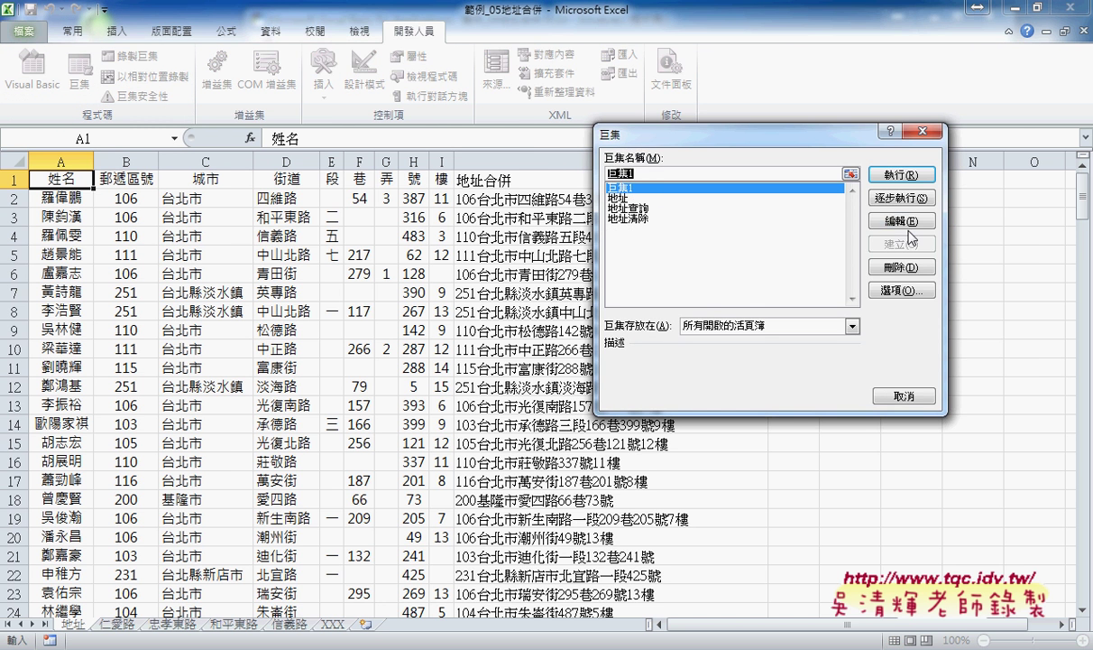
{"action": "left_click", "coordinate": [875, 221]}
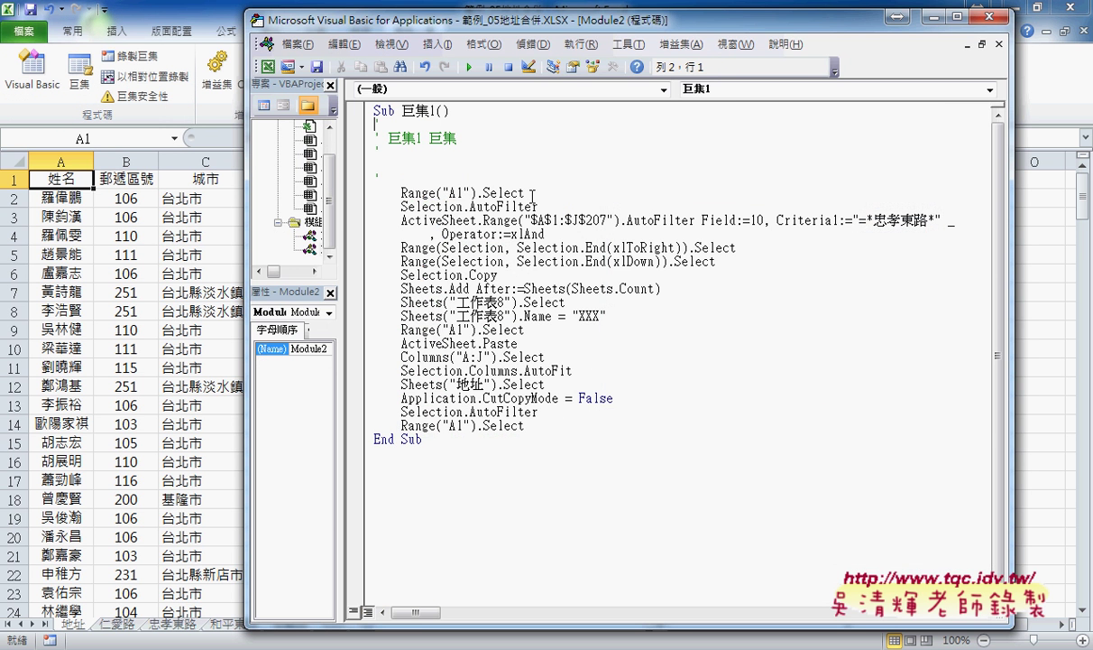
Step: Delete 巨集1's auto-generated comment lines
{"action": "left_click", "coordinate": [505, 184]}
{"action": "key", "text": "Return"}
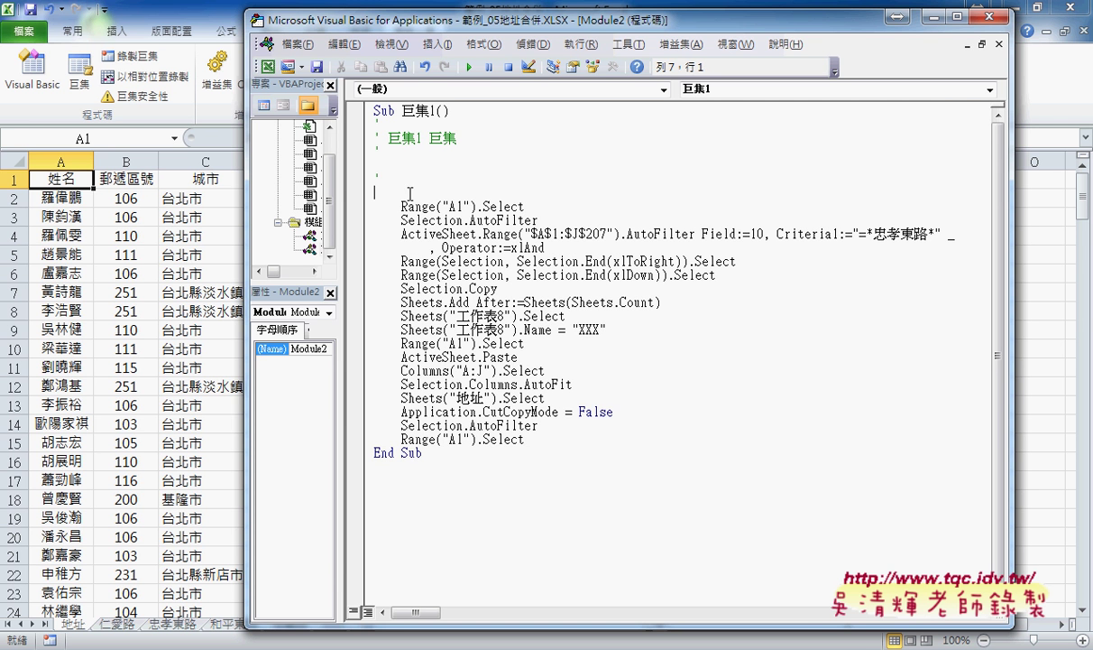
{"action": "left_click_drag", "start_coordinate": [361, 183], "coordinate": [363, 133]}
{"action": "key", "text": "Delete"}
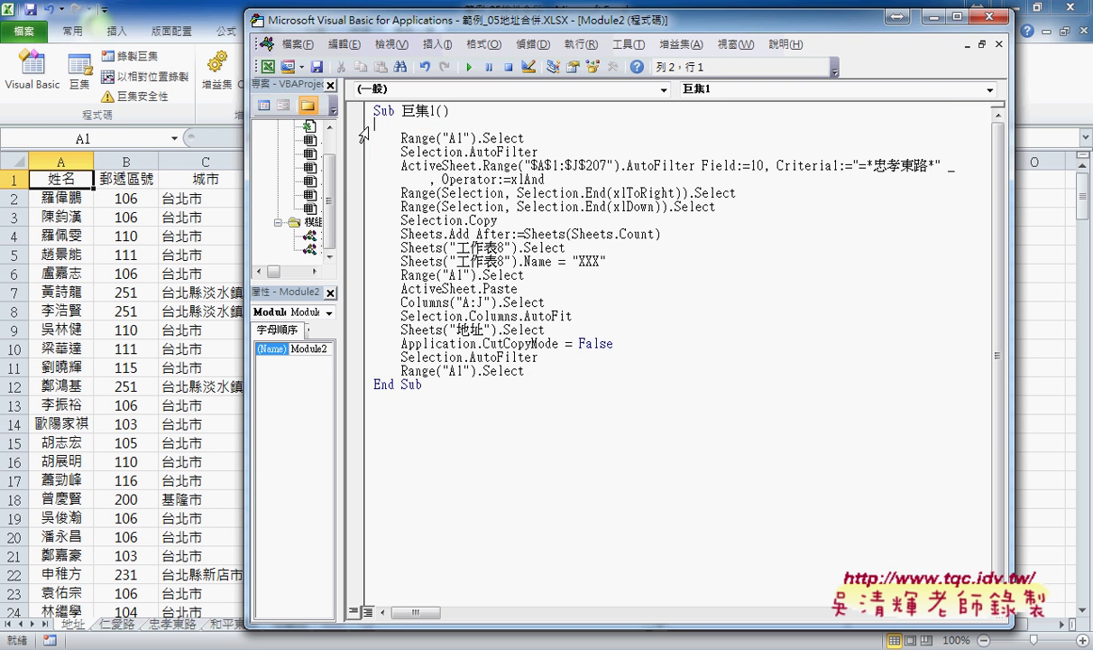
Step: Add indented step comments '1., '2. and '3. above the first statements
{"action": "key", "text": "Tab"}
{"action": "type", "text": "'1."}
{"action": "key", "text": "Down"}
{"action": "key", "text": "End"}
{"action": "key", "text": "Return"}
{"action": "type", "text": "'2."}
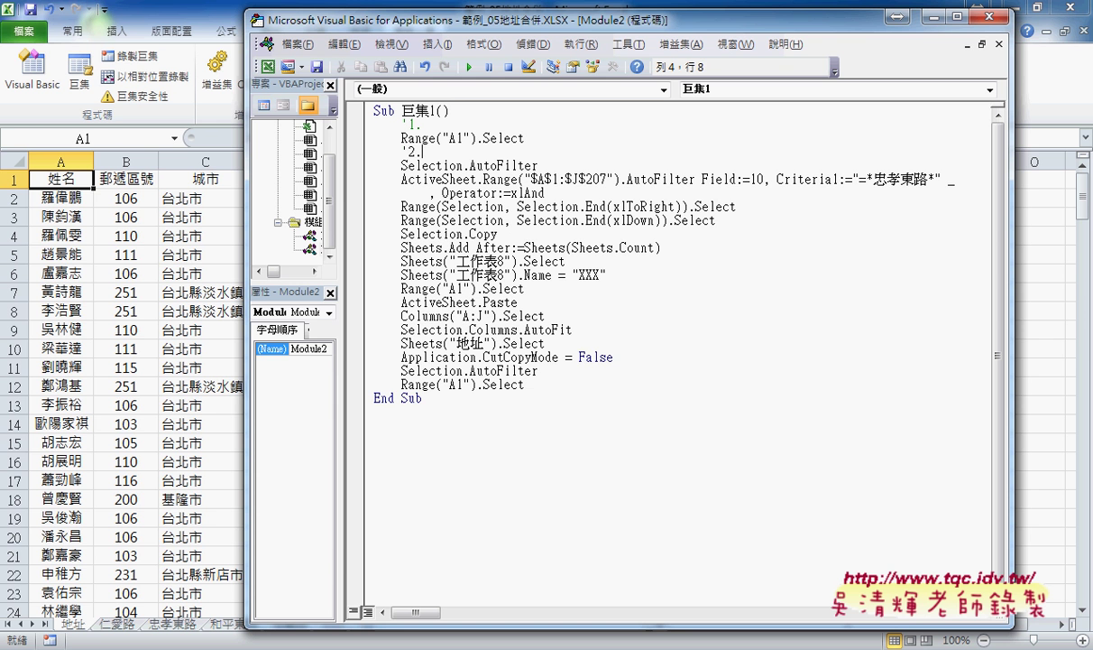
{"action": "key", "text": "Down"}
{"action": "key", "text": "End"}
{"action": "key", "text": "Return"}
{"action": "type", "text": "'"}
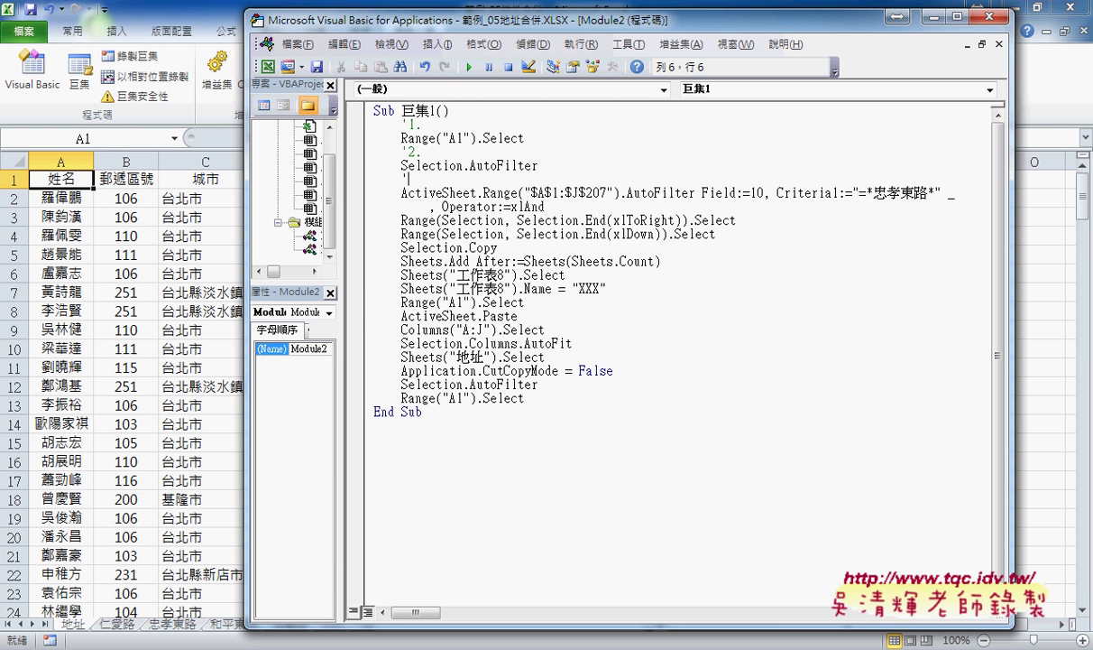
{"action": "type", "text": "3."}
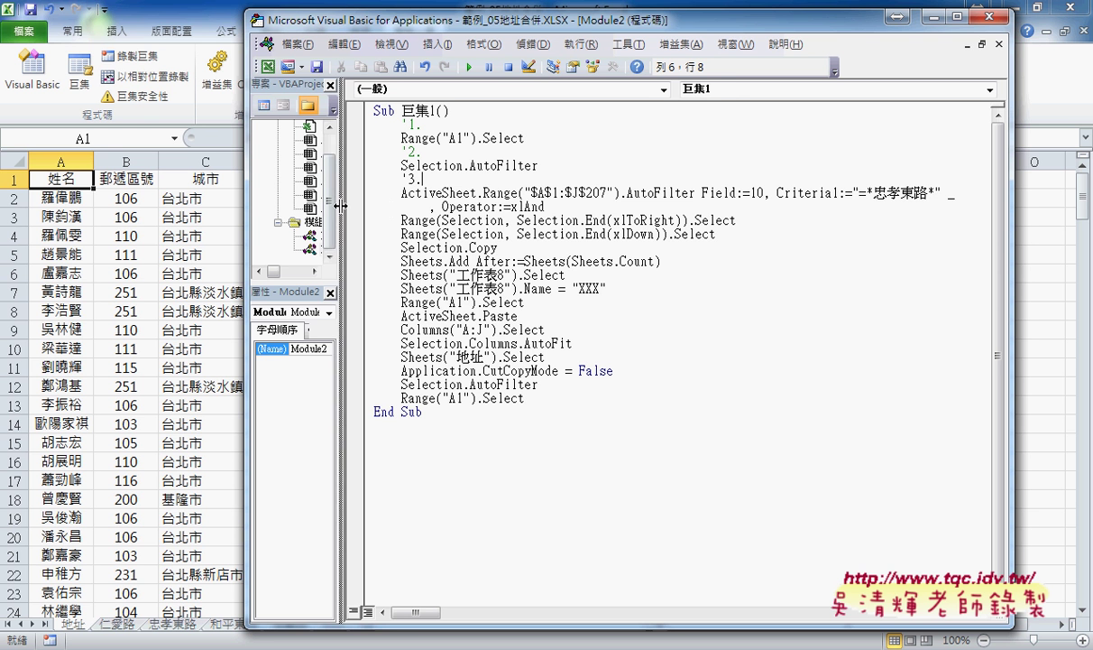
{"action": "left_click_drag", "start_coordinate": [339, 207], "coordinate": [388, 207]}
Step: Compare Module1's 地址查詢 code with Module2's recorded 巨集1 AutoFilter criteria
{"action": "double_click", "coordinate": [338, 236]}
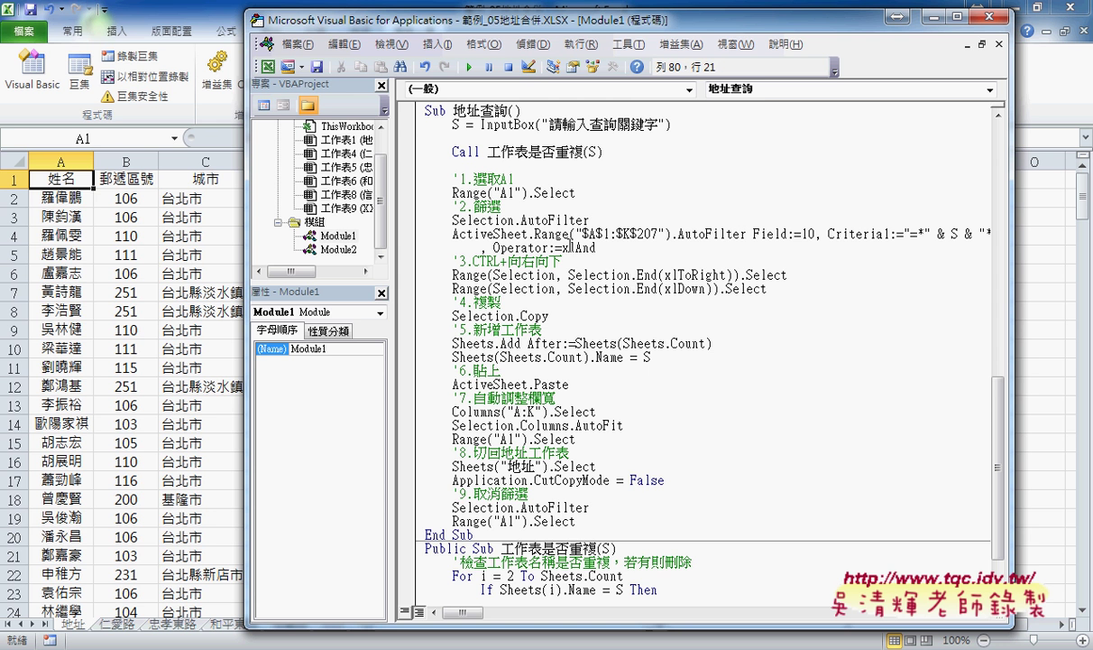
{"action": "left_click_drag", "start_coordinate": [452, 110], "coordinate": [551, 115]}
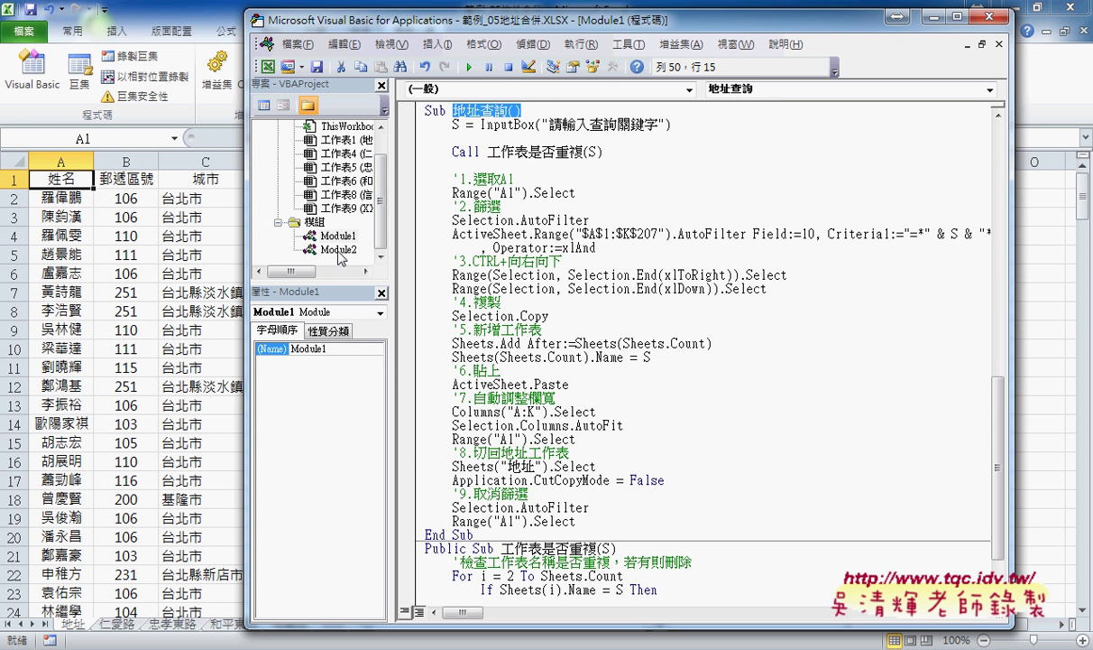
{"action": "double_click", "coordinate": [339, 250]}
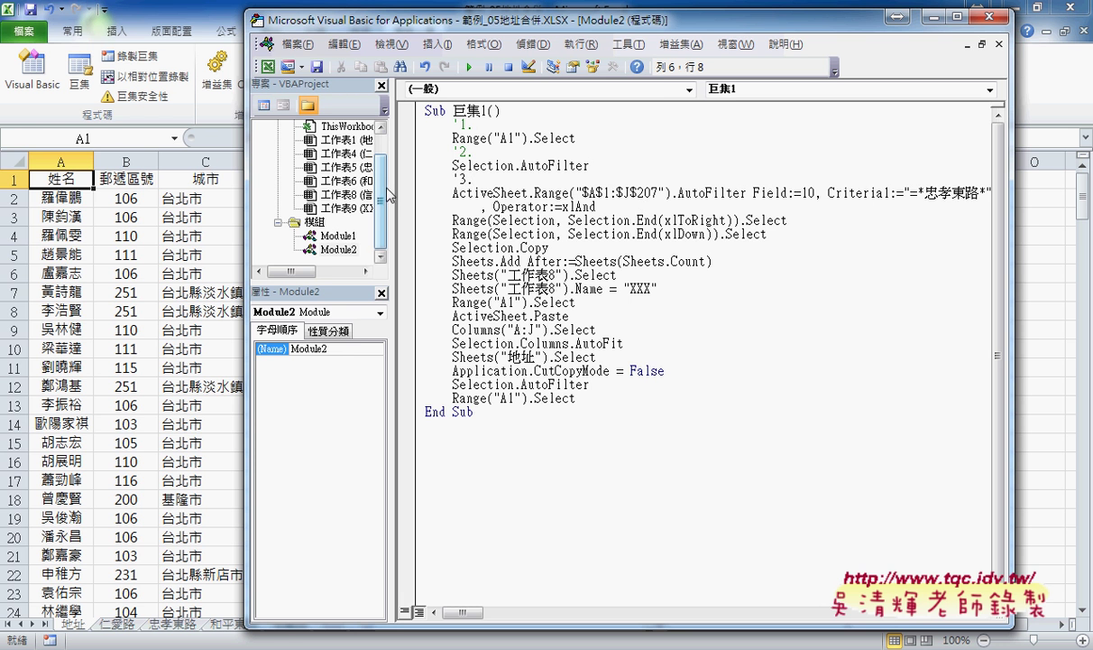
{"action": "left_click_drag", "start_coordinate": [390, 195], "coordinate": [326, 178]}
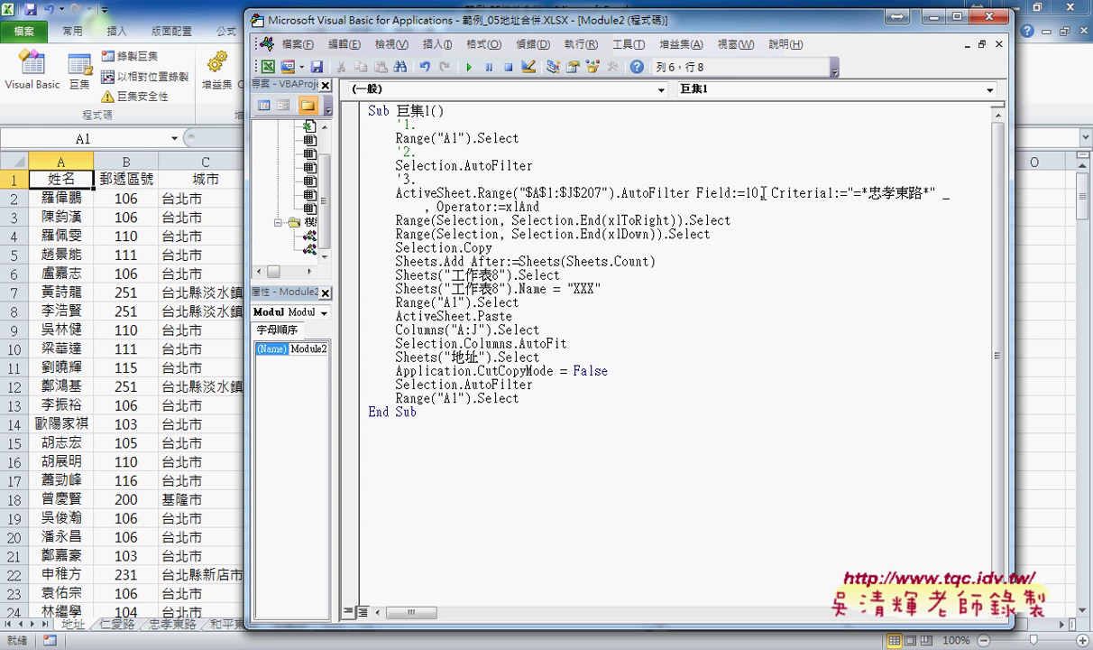
{"action": "left_click_drag", "start_coordinate": [766, 194], "coordinate": [924, 193]}
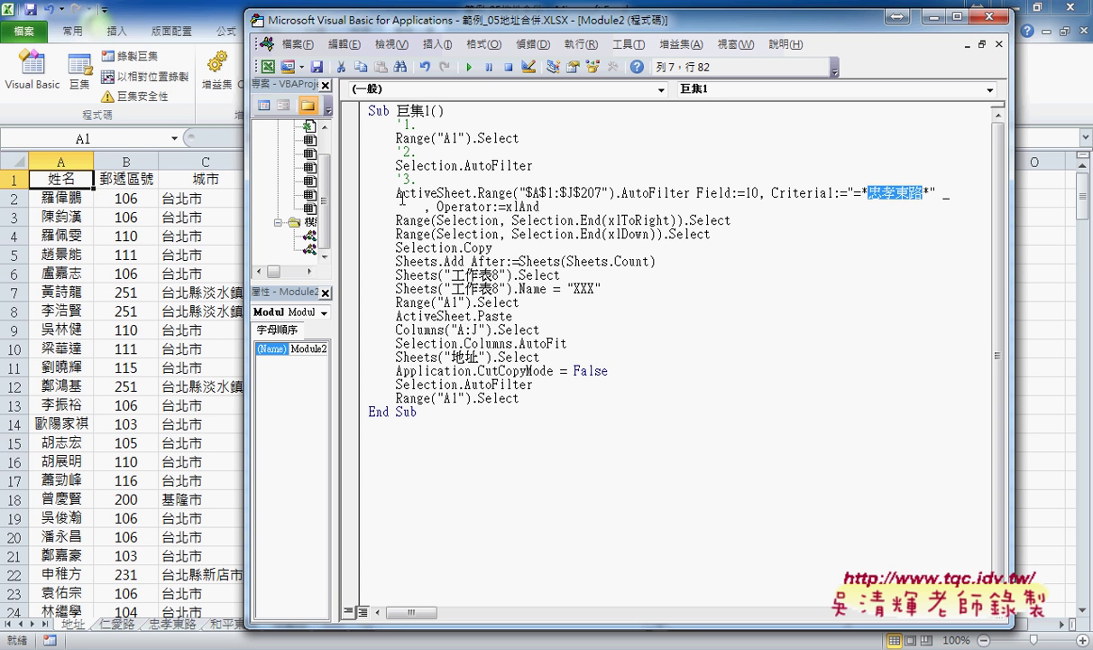
Step: Back in 地址查詢, trace how the InputBox keyword S joins the "=*" & S & "*" criteria
{"action": "double_click", "coordinate": [310, 238]}
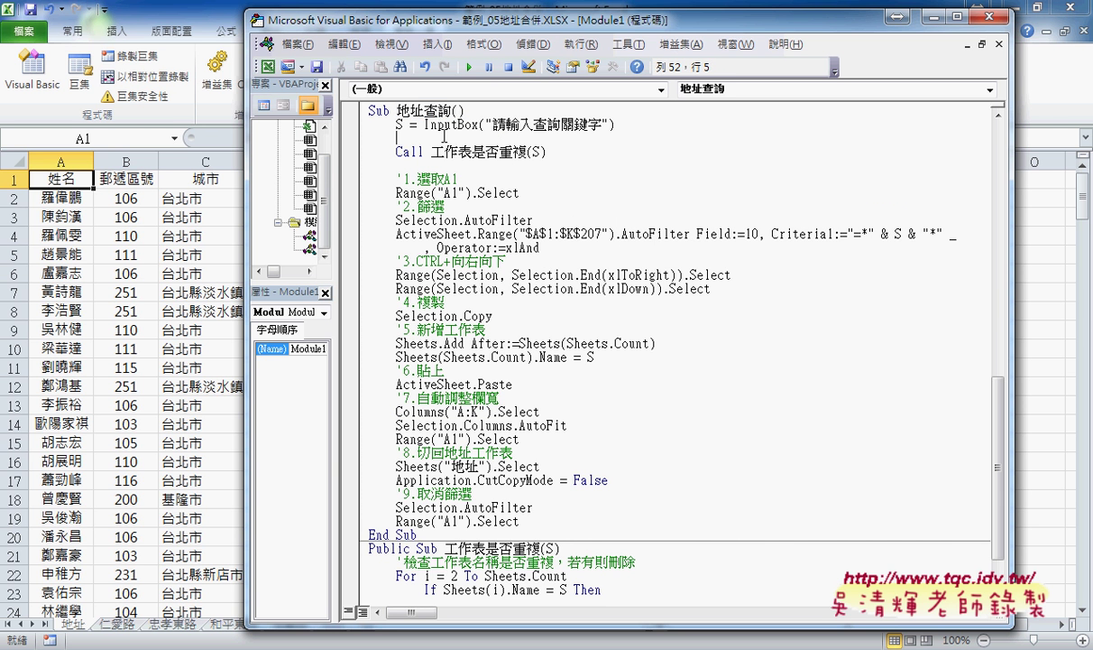
{"action": "left_click_drag", "start_coordinate": [424, 125], "coordinate": [481, 127]}
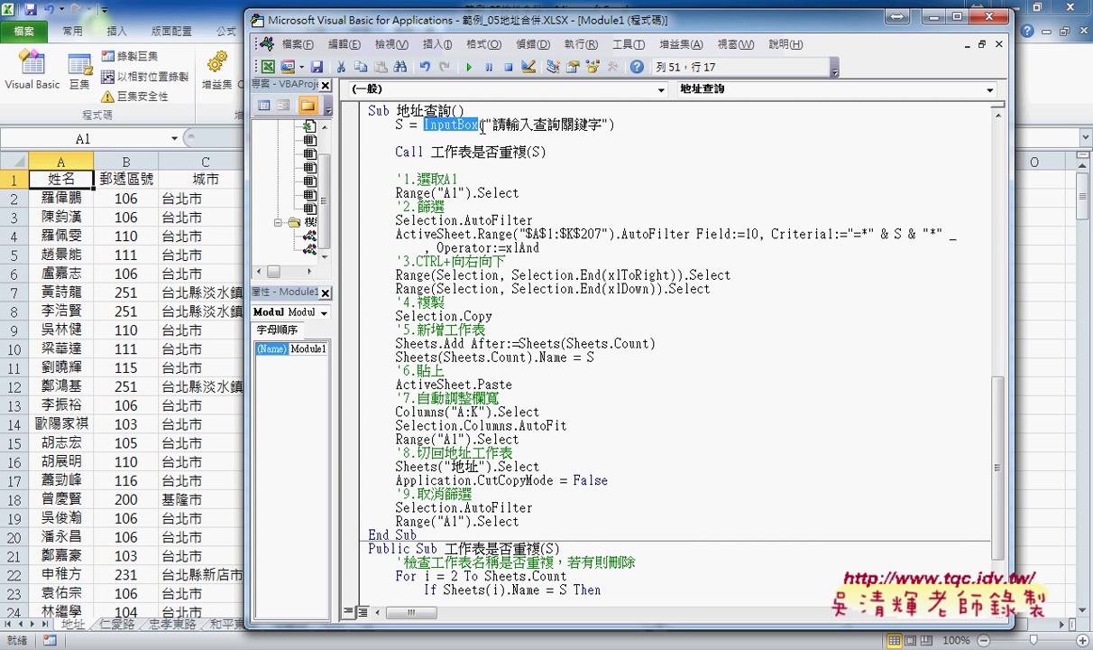
{"action": "left_click_drag", "start_coordinate": [485, 126], "coordinate": [610, 128]}
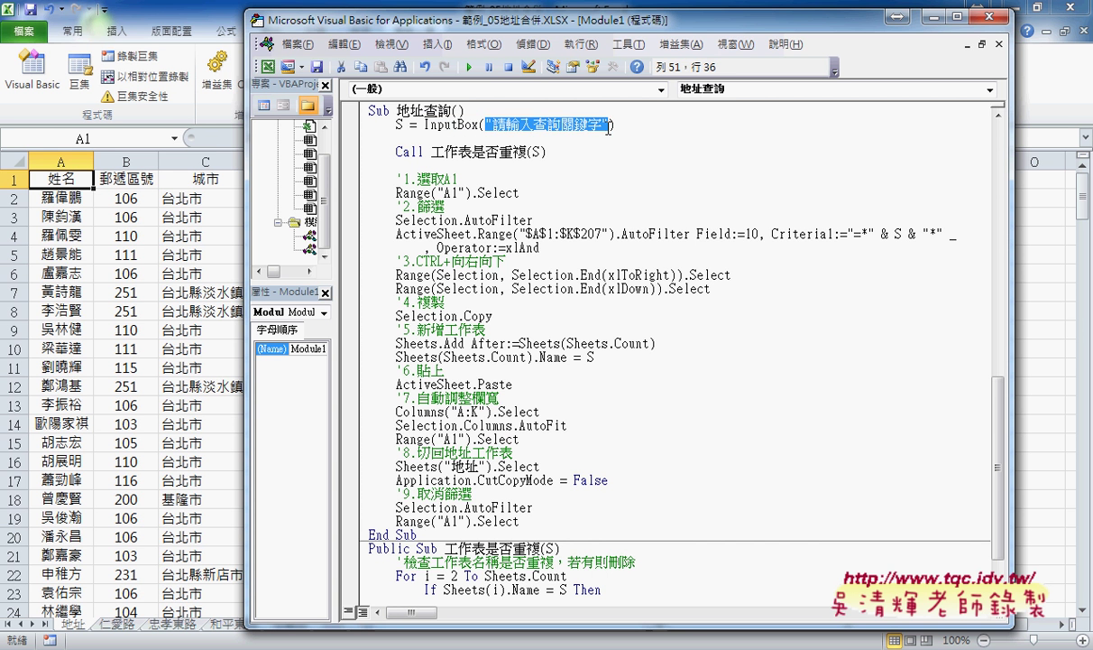
{"action": "left_click", "coordinate": [397, 125]}
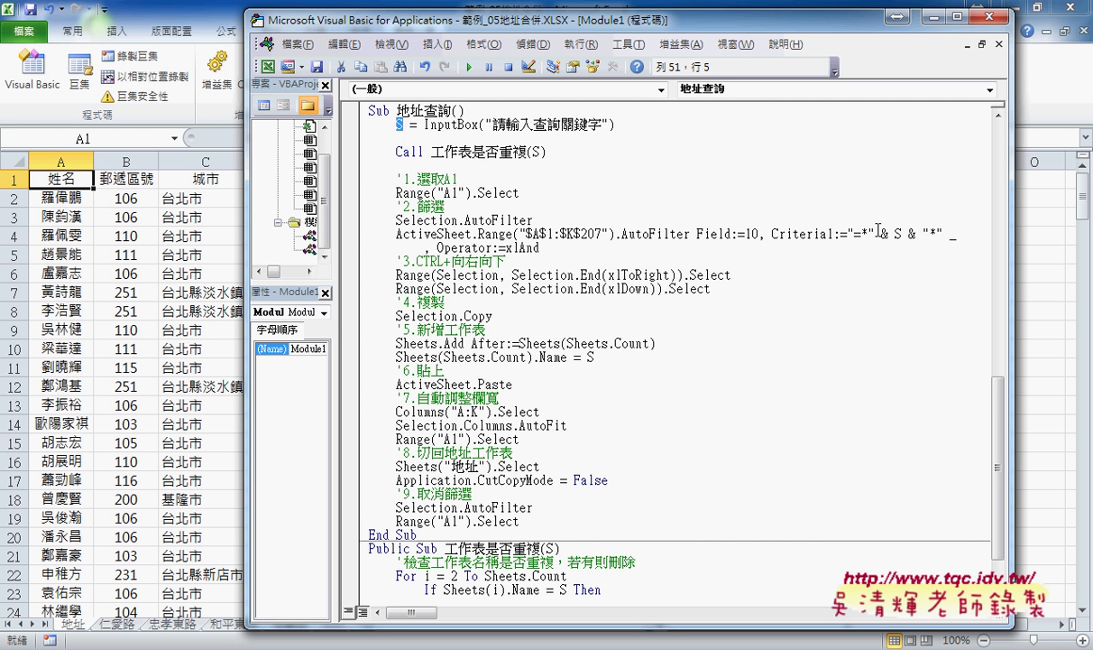
{"action": "left_click_drag", "start_coordinate": [874, 234], "coordinate": [929, 234]}
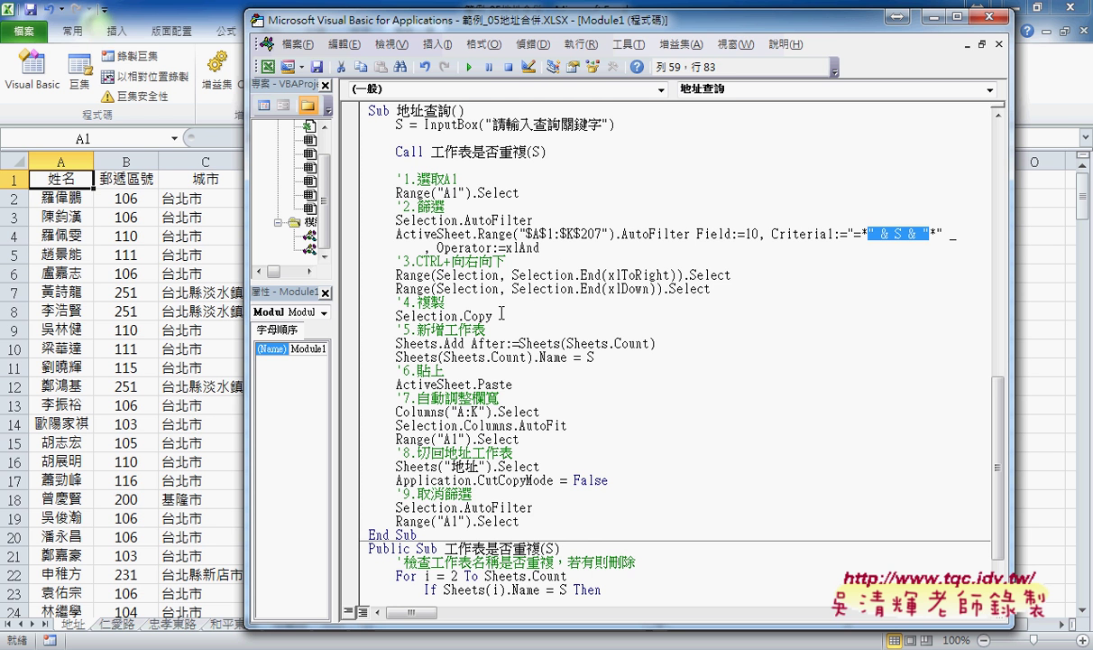
{"action": "left_click_drag", "start_coordinate": [395, 343], "coordinate": [657, 343]}
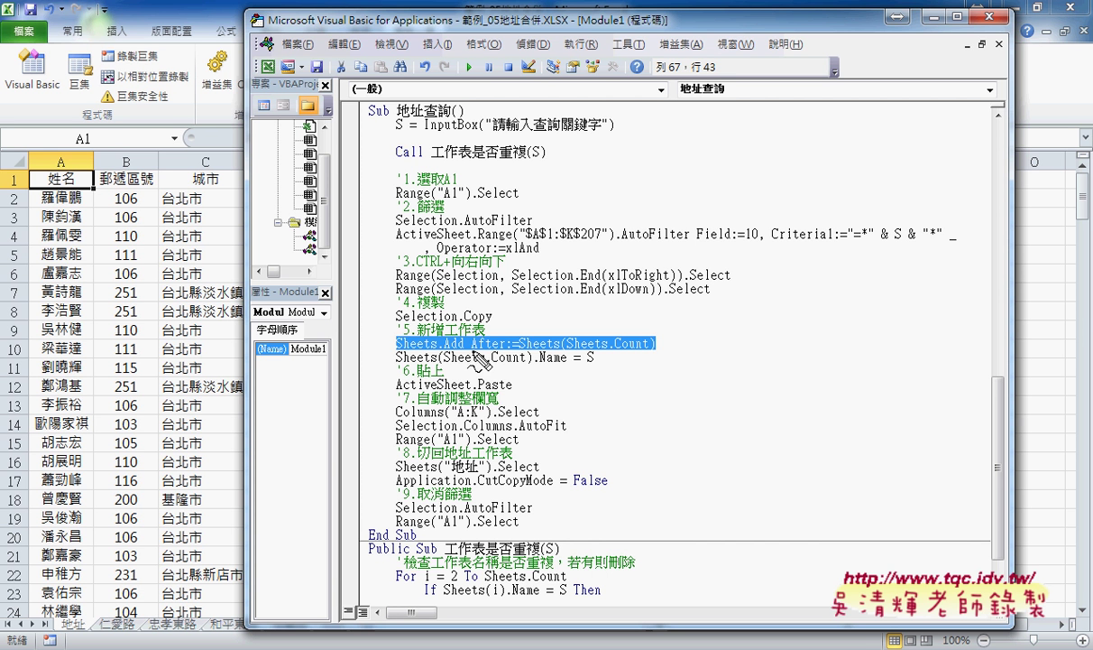
{"action": "left_click_drag", "start_coordinate": [396, 350], "coordinate": [459, 347]}
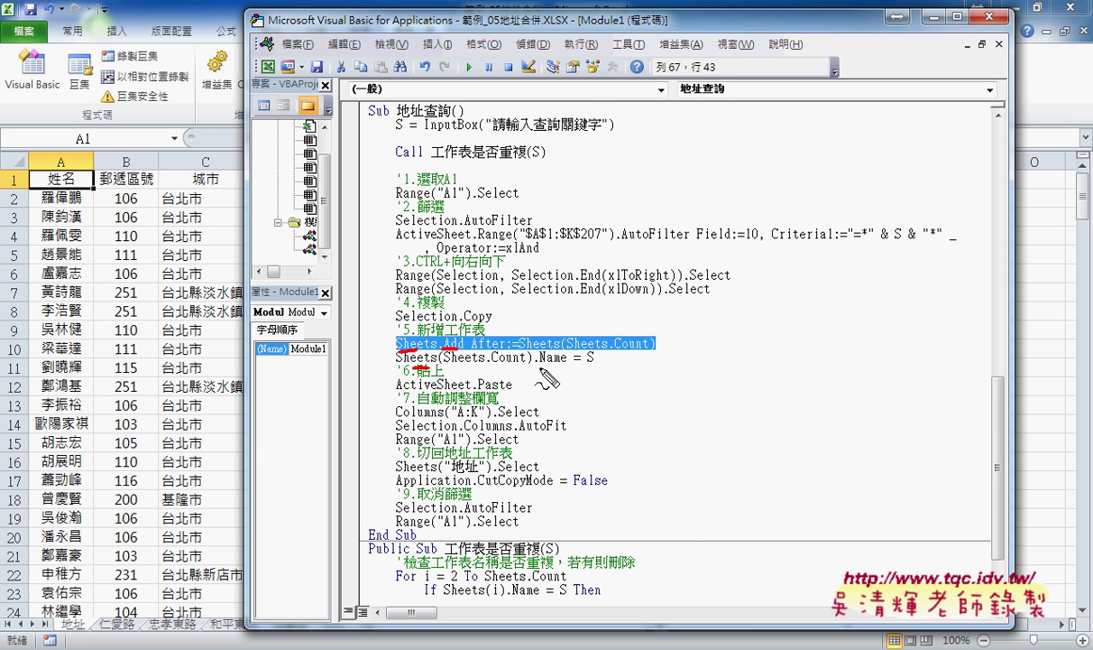
{"action": "left_click_drag", "start_coordinate": [537, 365], "coordinate": [567, 364]}
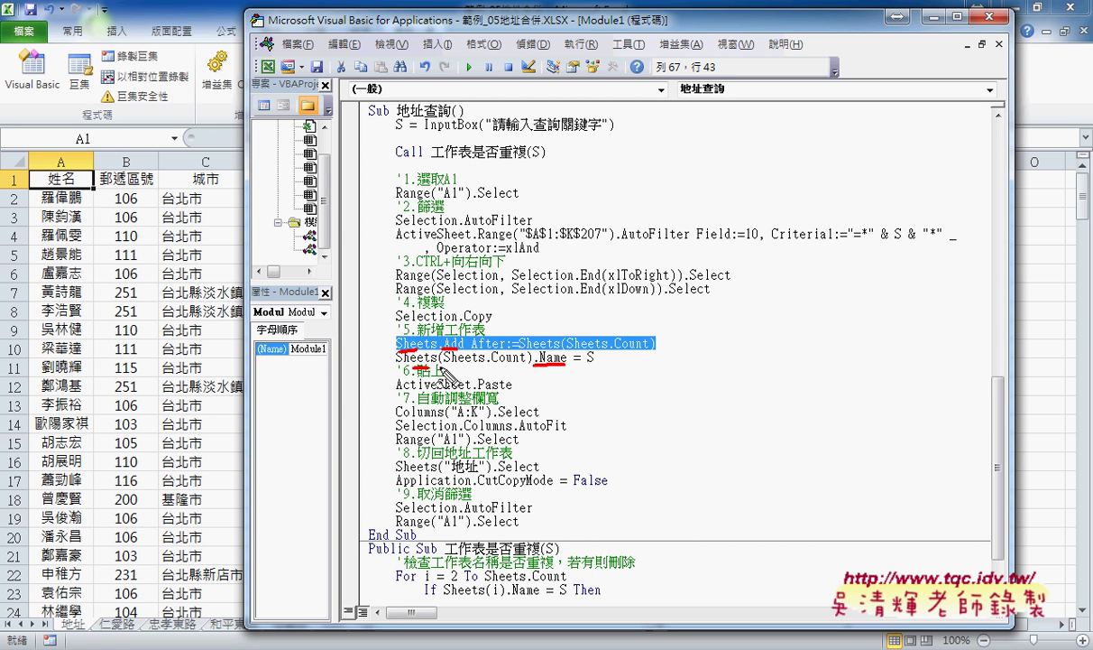
{"action": "left_click_drag", "start_coordinate": [421, 366], "coordinate": [526, 365]}
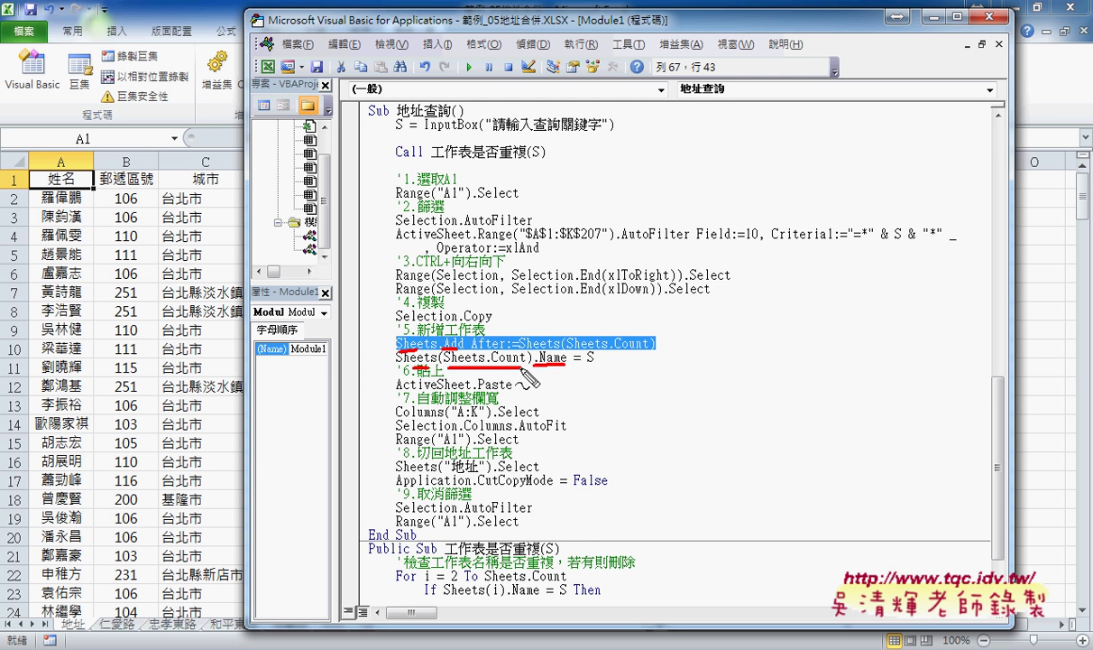
{"action": "left_click_drag", "start_coordinate": [601, 354], "coordinate": [599, 370]}
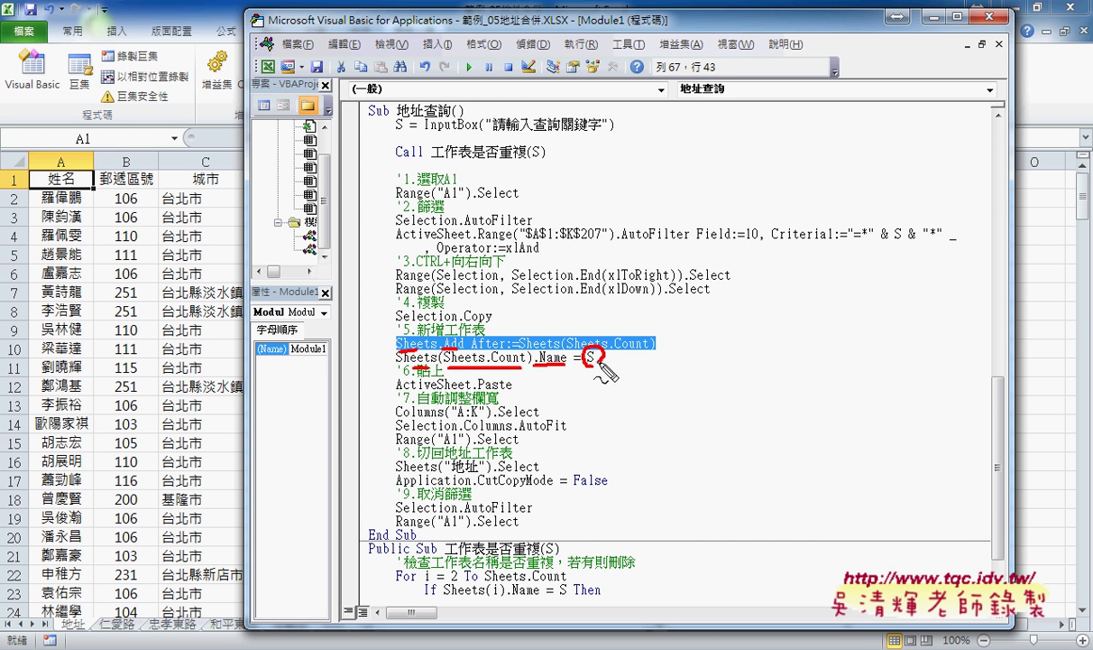
{"action": "left_click_drag", "start_coordinate": [890, 241], "coordinate": [901, 240]}
{"action": "key", "text": "Escape"}
{"action": "left_click", "coordinate": [538, 330]}
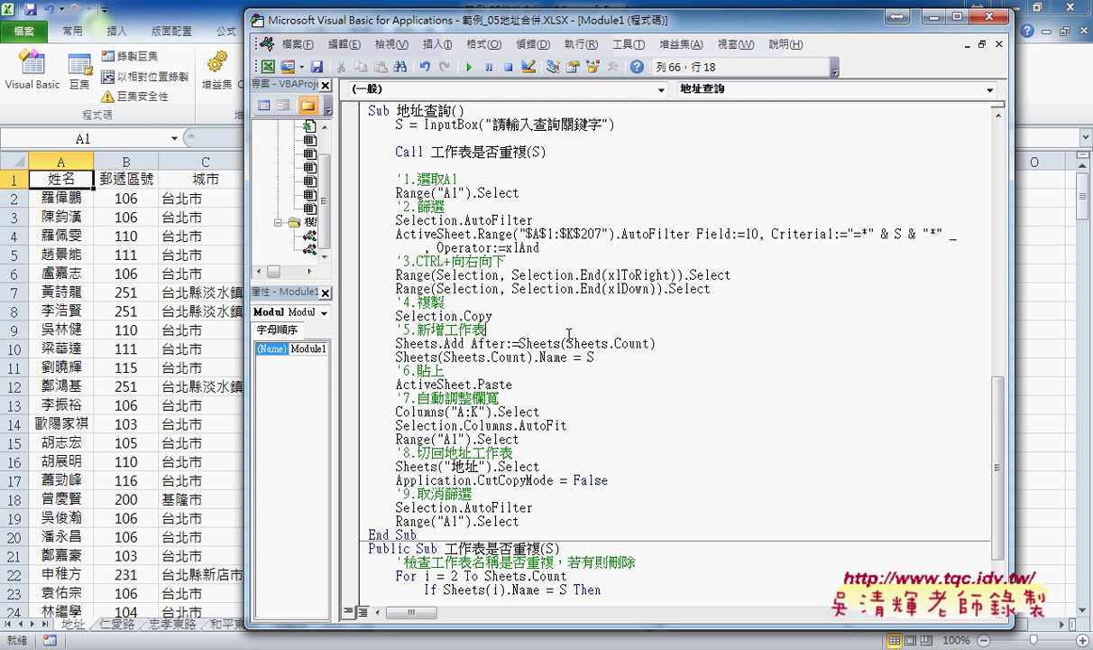
Step: Rerun 地址查詢 with keyword 仁愛路, delete the old 仁愛路 sheet, and return to 地址
{"action": "left_click", "coordinate": [893, 18]}
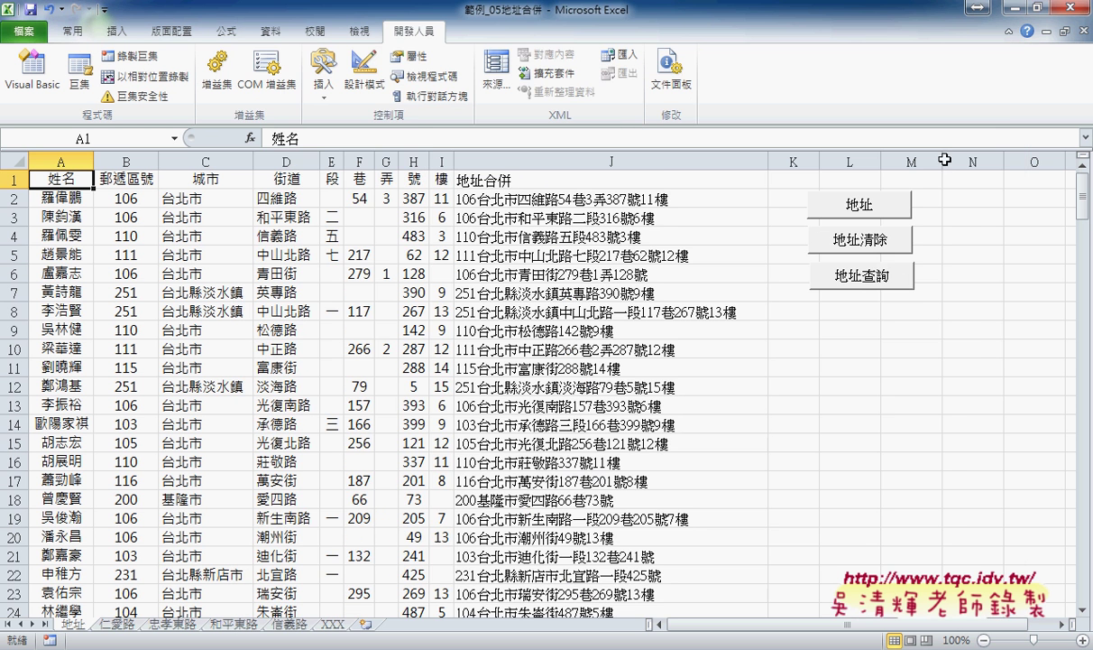
{"action": "left_click", "coordinate": [837, 276]}
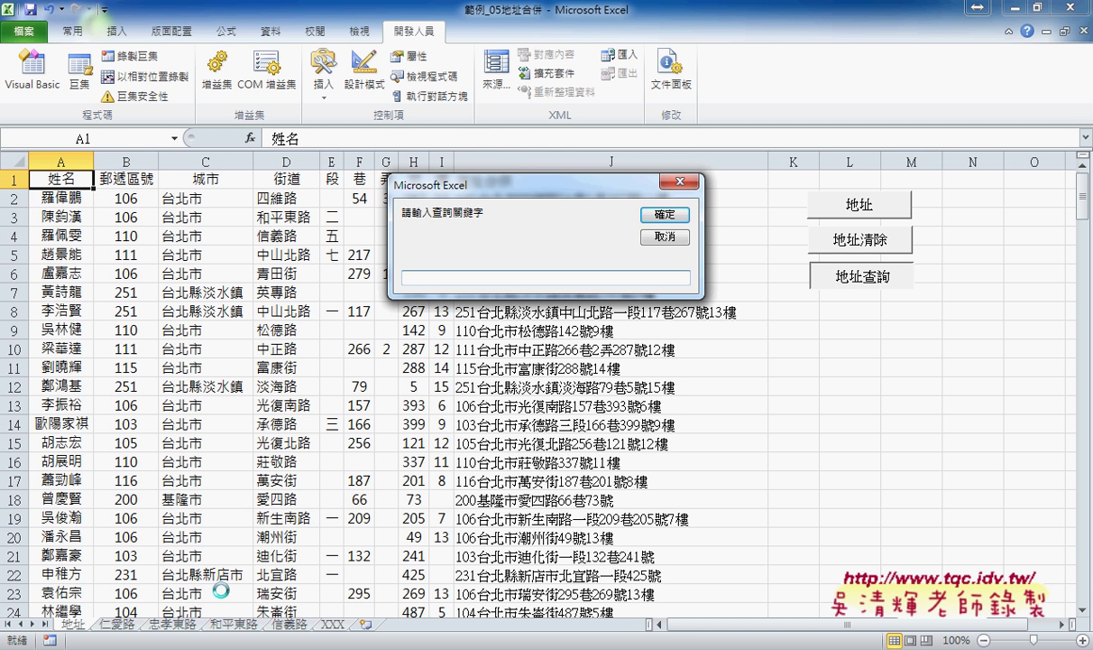
{"action": "type", "text": "j"}
{"action": "type", "text": "ㄙ"}
{"action": "type", "text": "仁愛"}
{"action": "type", "text": "路"}
{"action": "key", "text": "Return"}
{"action": "left_click", "coordinate": [659, 215]}
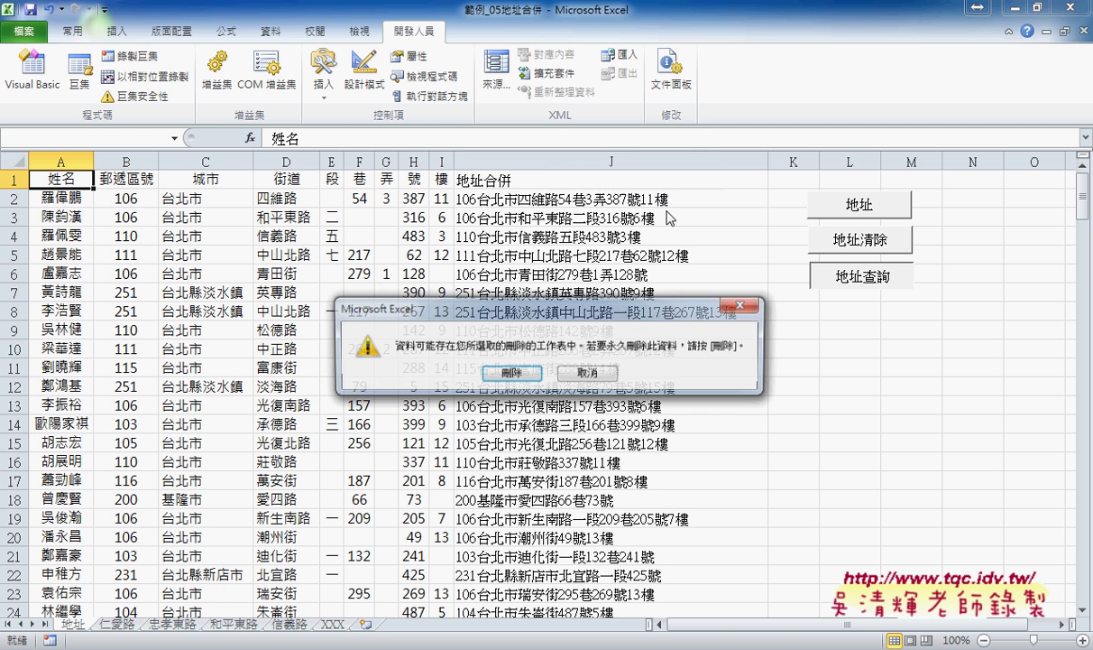
{"action": "left_click", "coordinate": [511, 373]}
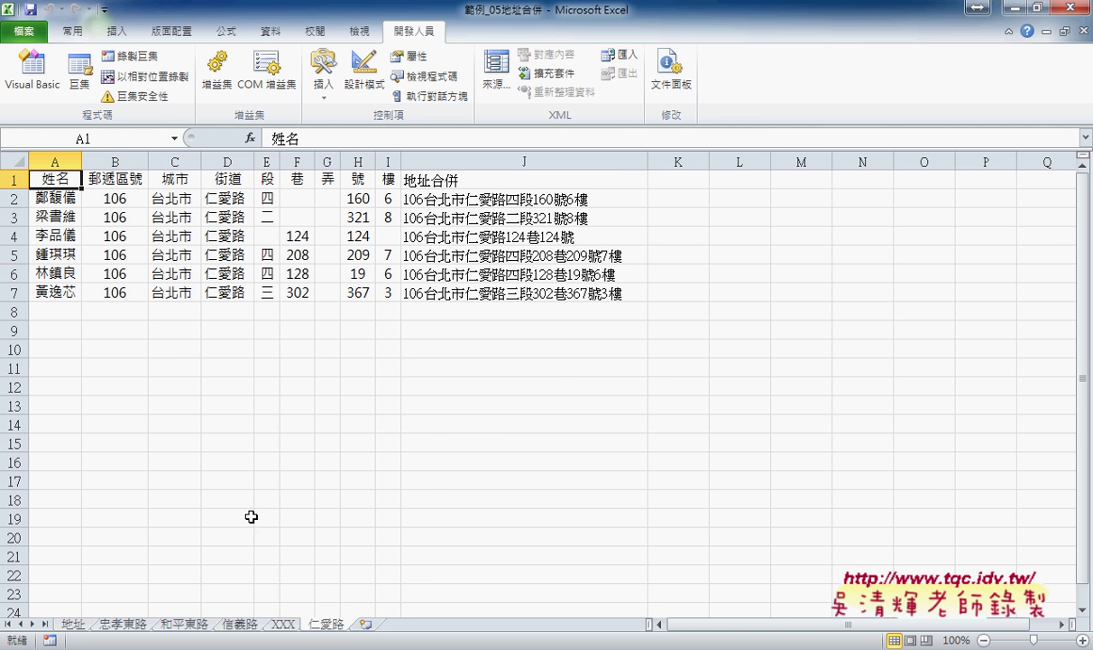
{"action": "left_click", "coordinate": [74, 623]}
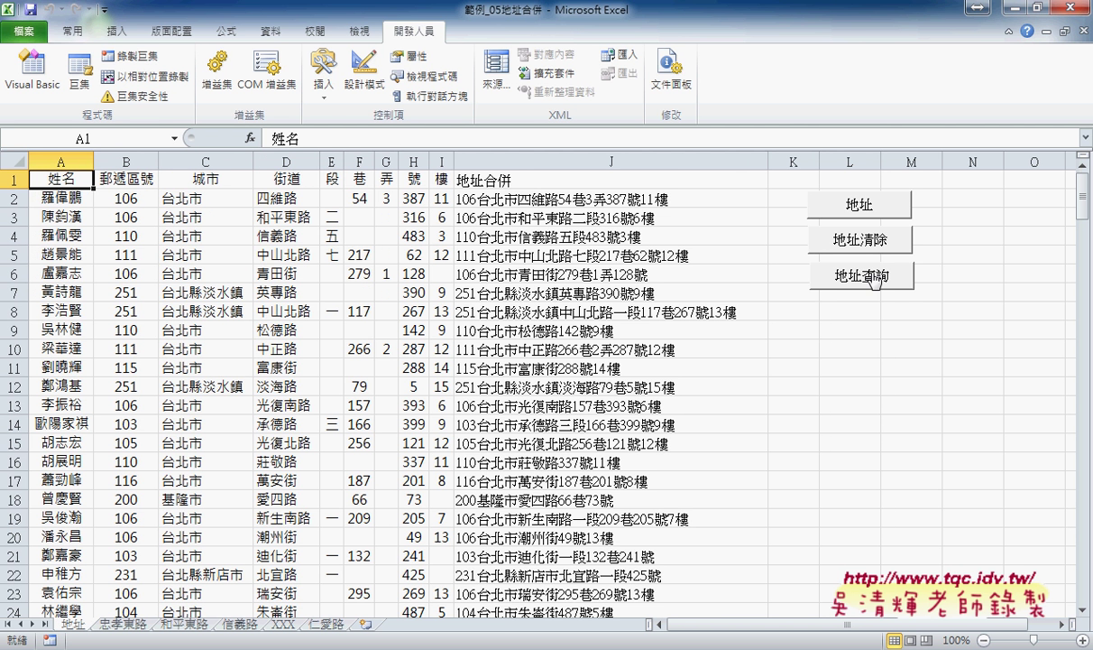
Step: Open the 地址查詢 button's assigned macro for editing through 指定巨集
{"action": "right_click", "coordinate": [830, 267]}
{"action": "left_click", "coordinate": [925, 416]}
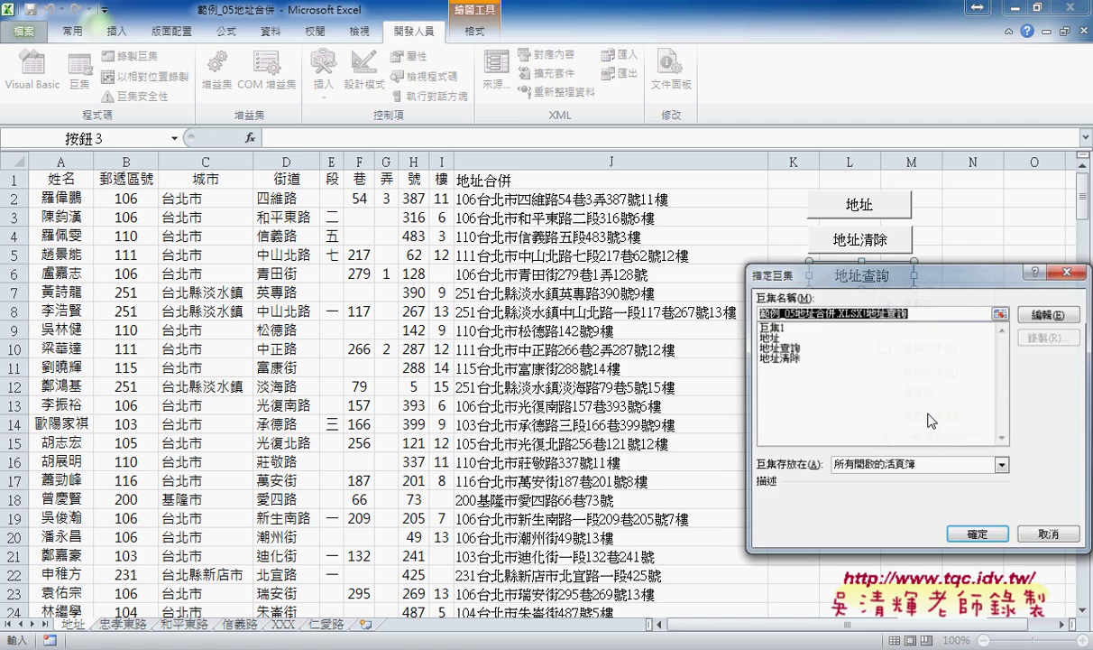
{"action": "left_click", "coordinate": [986, 305]}
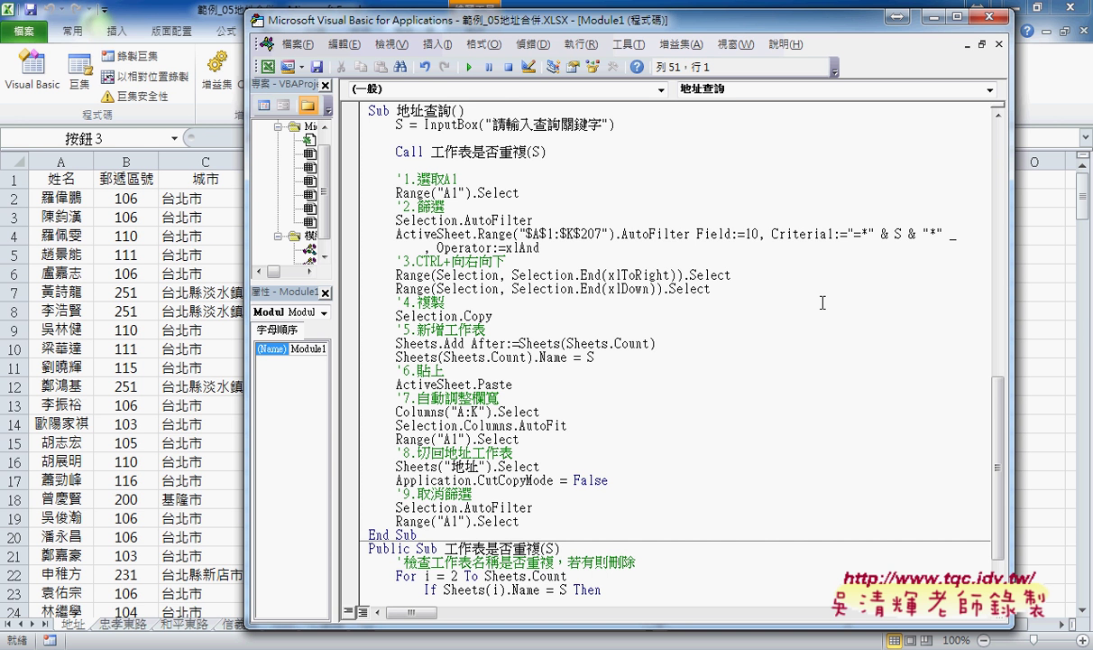
Step: Highlight the 工作表是否重複 procedure name and its For loop
{"action": "scroll", "coordinate": [953, 388], "scroll_direction": "down", "scroll_amount": 2}
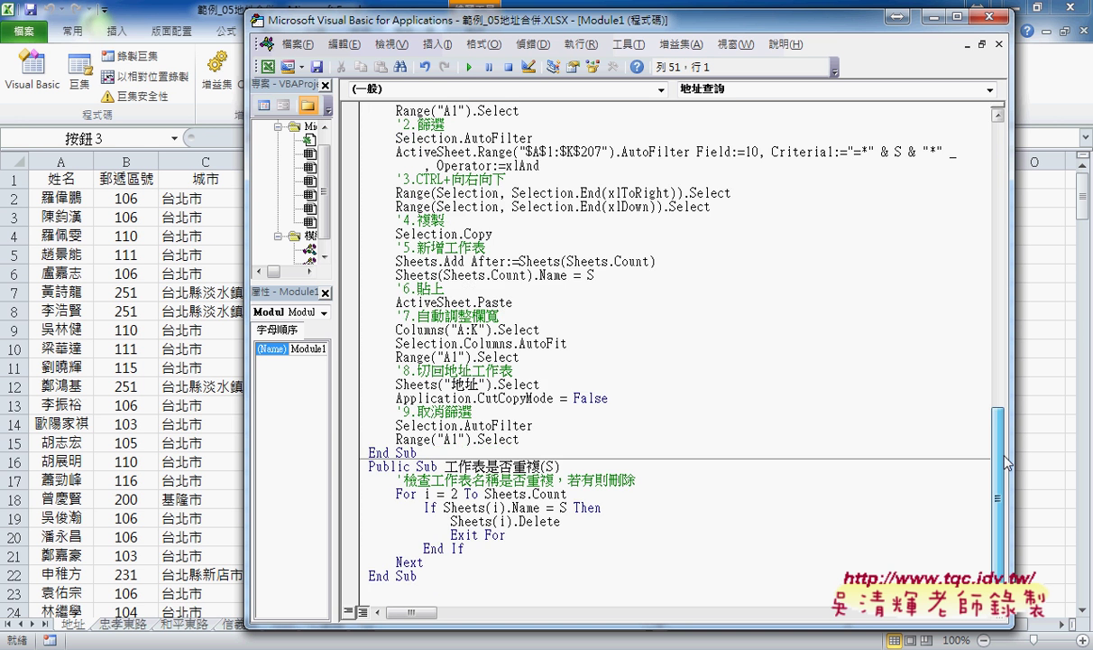
{"action": "left_click_drag", "start_coordinate": [444, 465], "coordinate": [540, 466]}
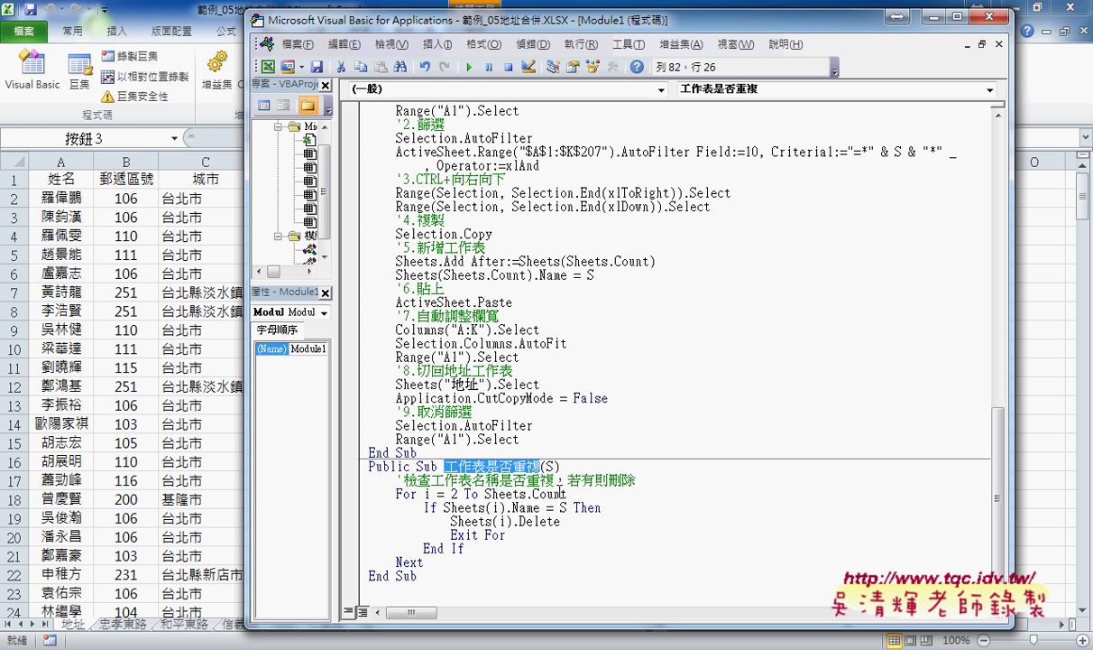
{"action": "left_click", "coordinate": [394, 493]}
{"action": "double_click", "coordinate": [394, 493]}
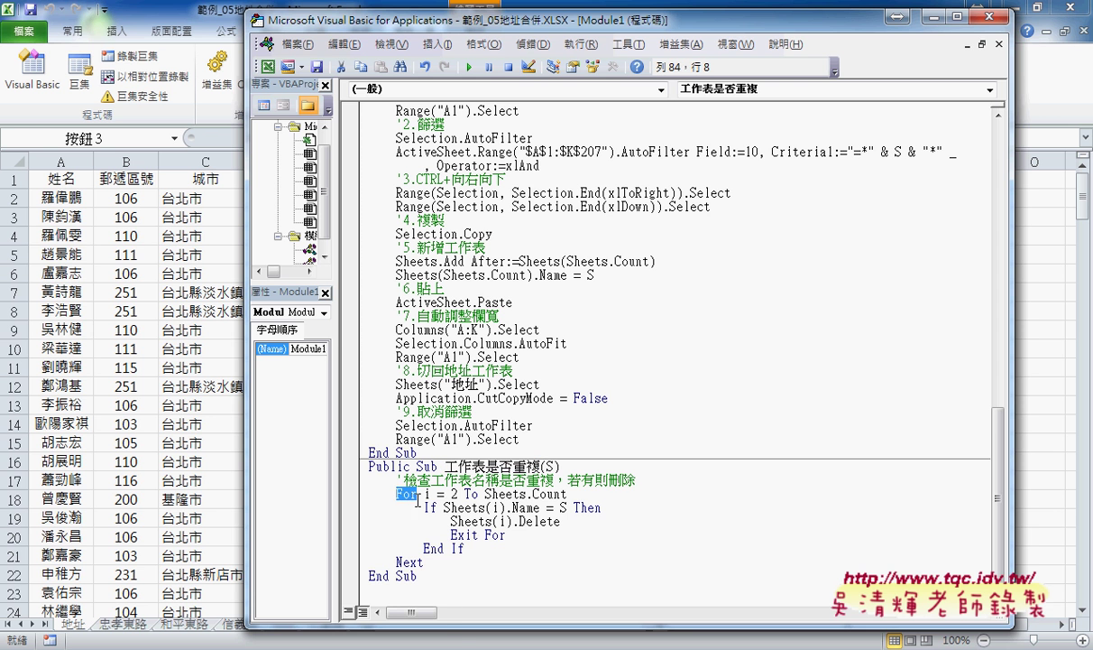
{"action": "left_click_drag", "start_coordinate": [442, 625], "coordinate": [442, 602]}
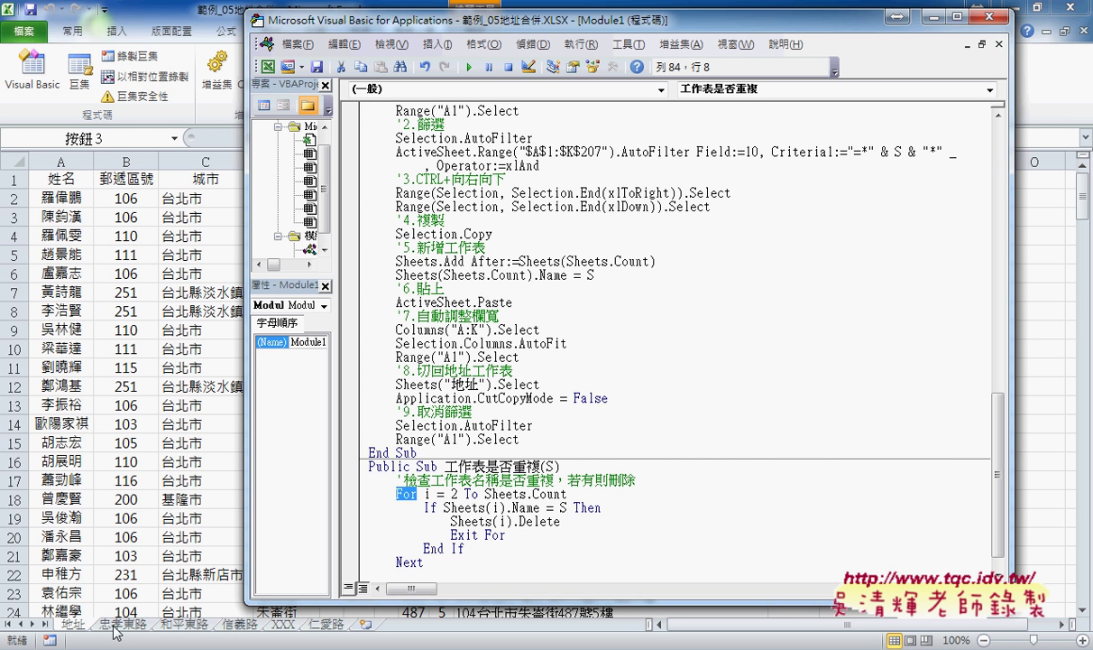
Step: Retype the For loop bound as Sheets.Count using the member suggestion list
{"action": "left_click_drag", "start_coordinate": [485, 493], "coordinate": [568, 493]}
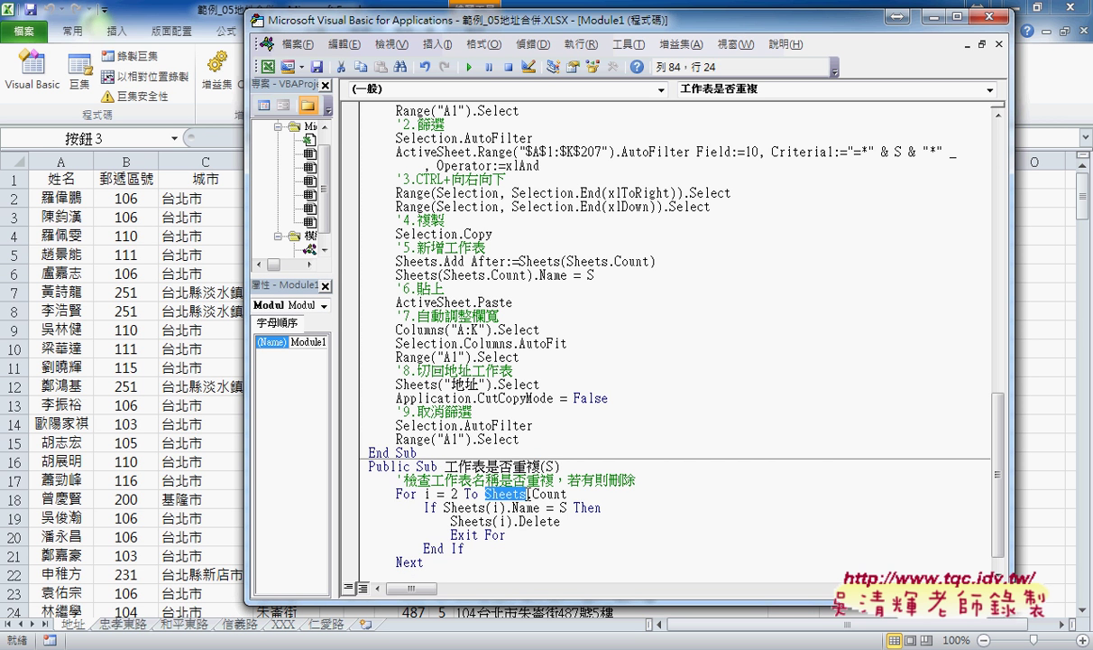
{"action": "left_click", "coordinate": [587, 494]}
{"action": "key", "text": "shift+Left"}
{"action": "key", "text": "shift+Left"}
{"action": "key", "text": "shift+Left"}
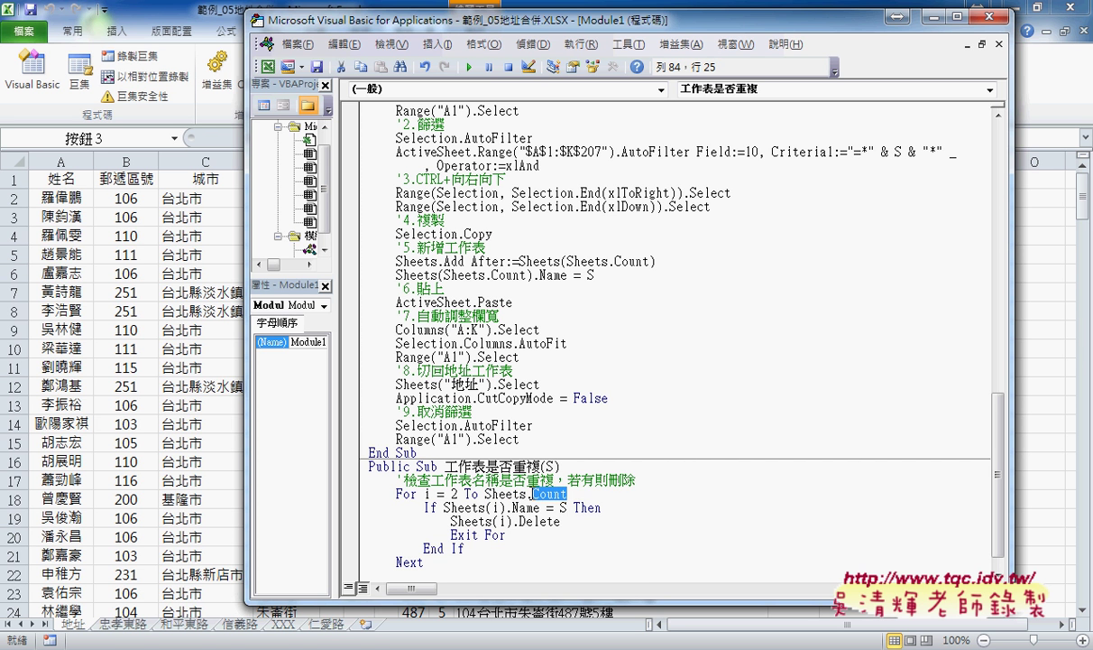
{"action": "key", "text": "shift+Left"}
{"action": "type", "text": "."}
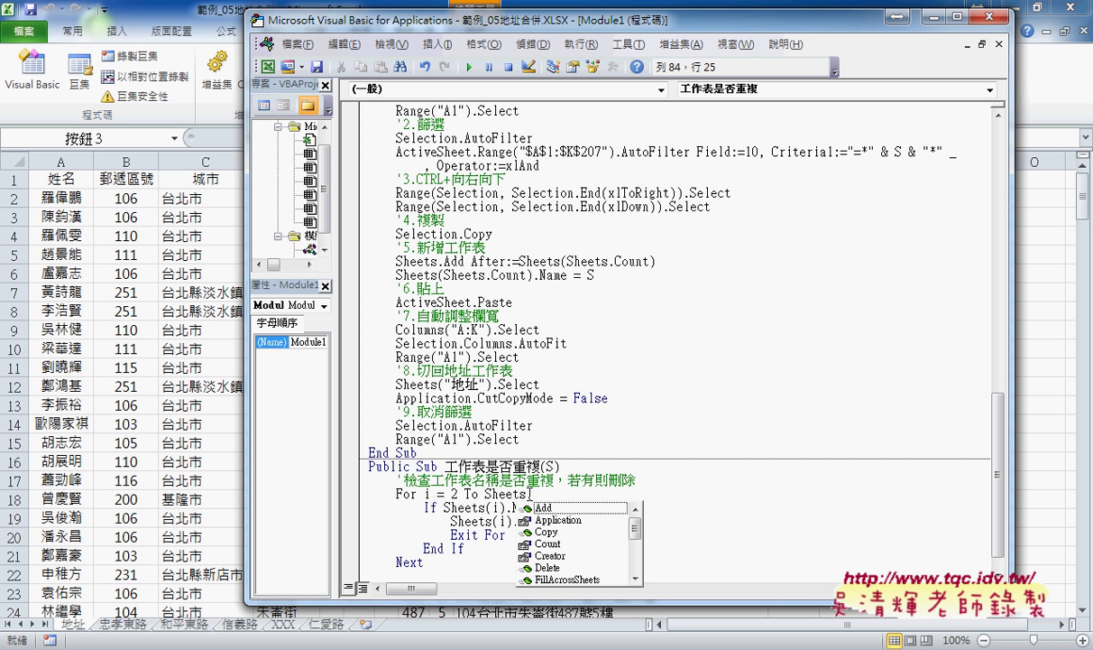
{"action": "type", "text": "co"}
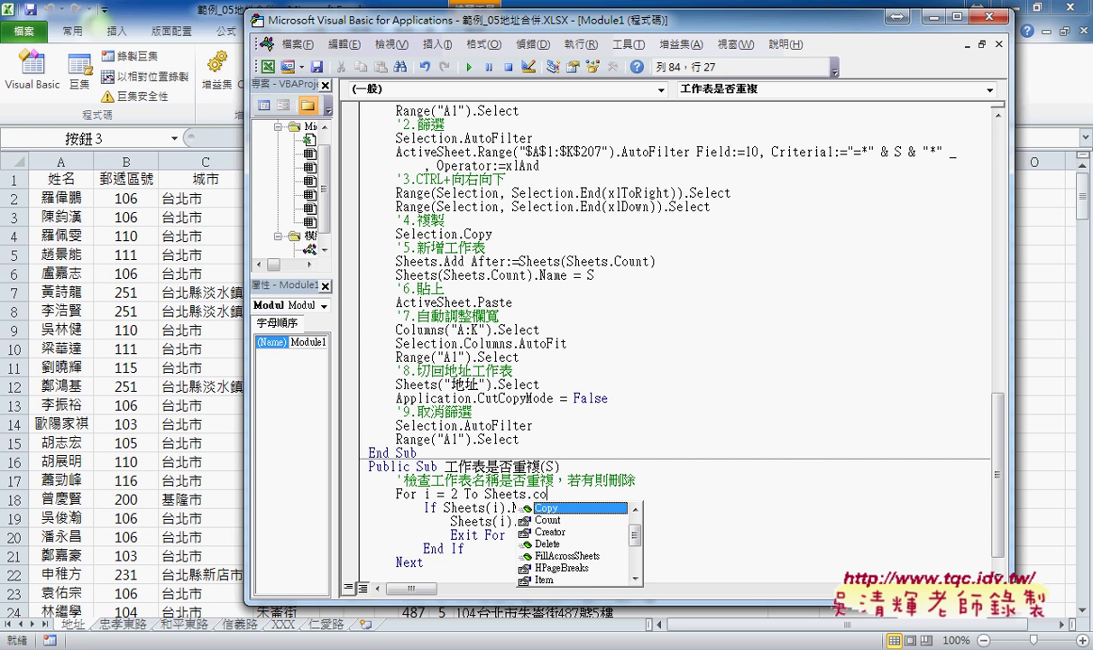
{"action": "key", "text": "Down"}
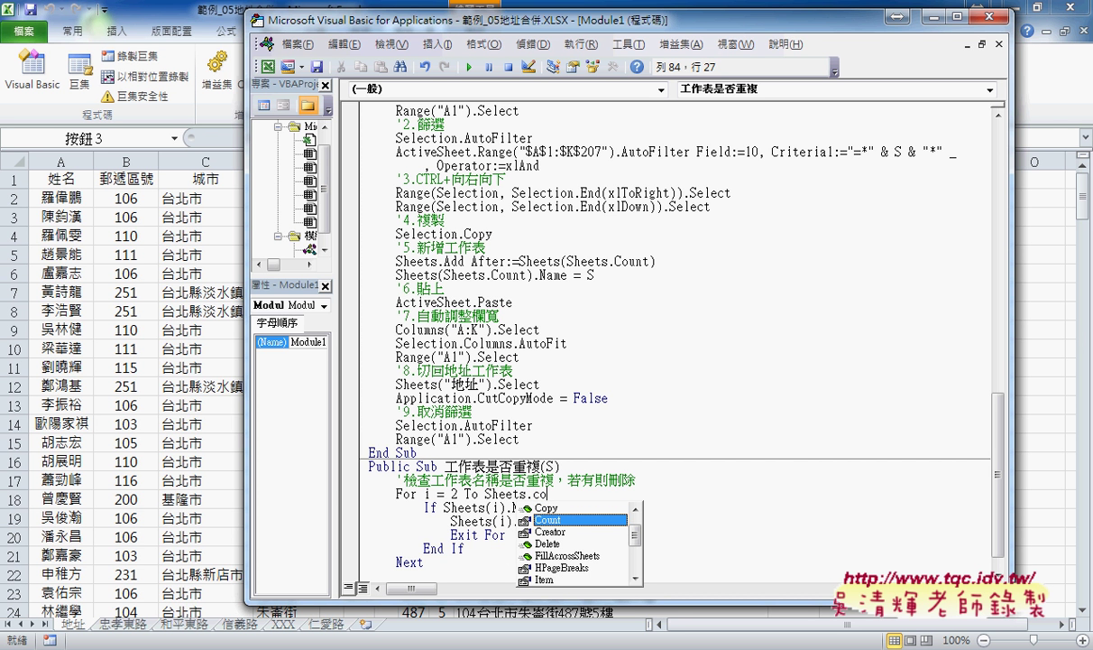
{"action": "key", "text": "space"}
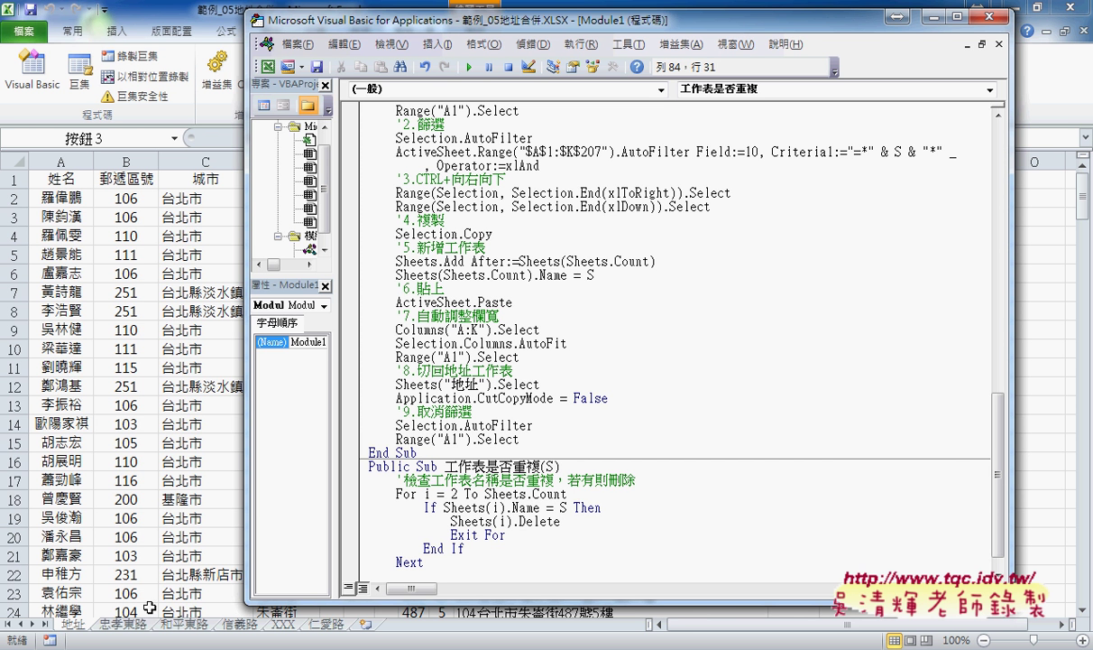
Step: Highlight the Sheets(i).Name = S check, its .Delete call and Exit For
{"action": "left_click", "coordinate": [632, 533]}
{"action": "left_click_drag", "start_coordinate": [443, 507], "coordinate": [540, 507]}
{"action": "double_click", "coordinate": [564, 507]}
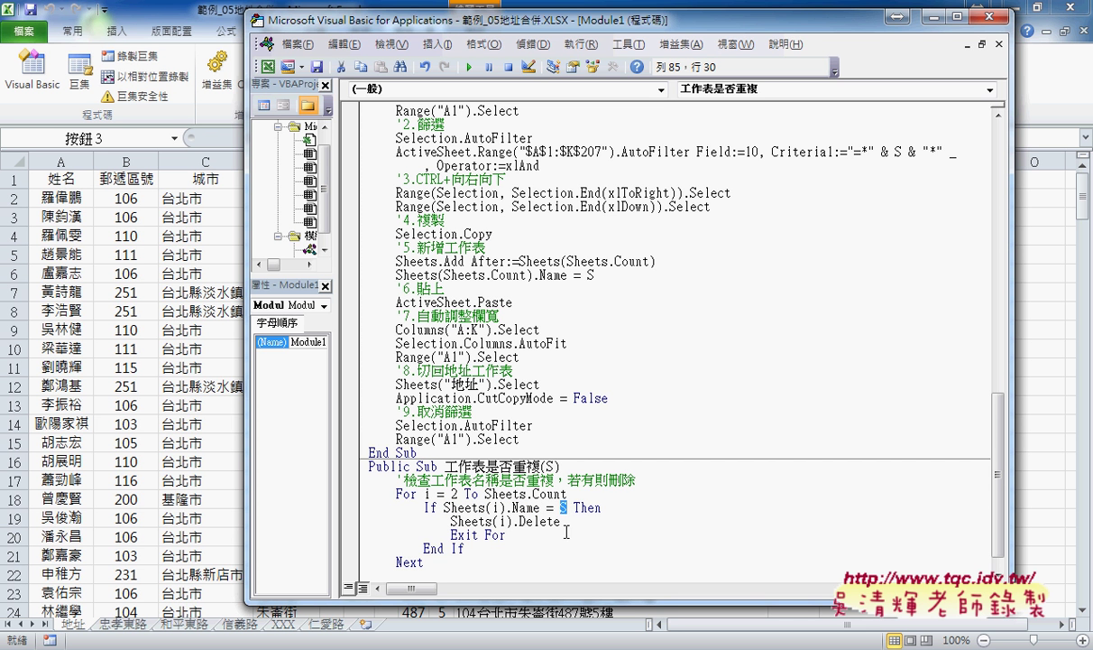
{"action": "left_click", "coordinate": [514, 522]}
{"action": "left_click_drag", "start_coordinate": [516, 523], "coordinate": [563, 522]}
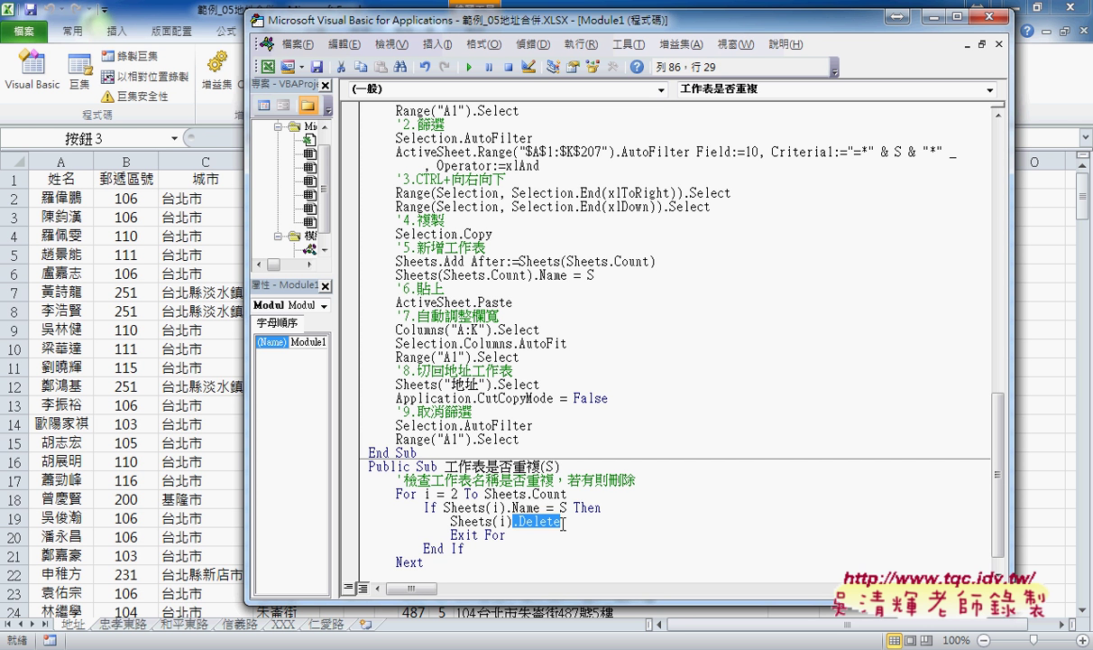
{"action": "left_click_drag", "start_coordinate": [506, 535], "coordinate": [450, 535]}
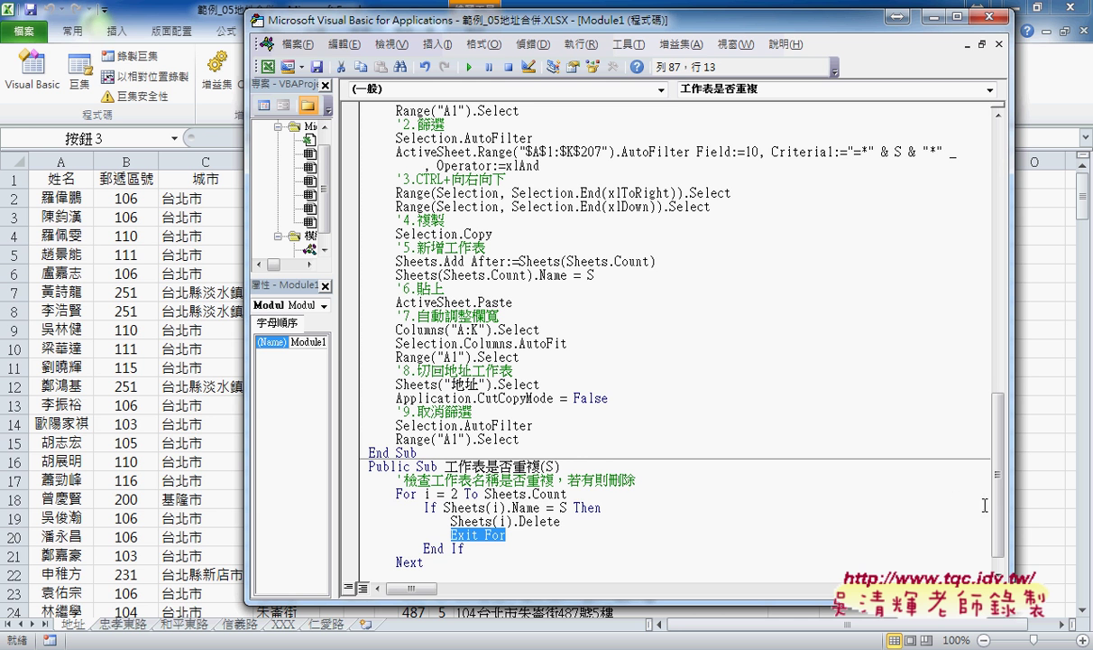
Step: Highlight the S parameter in the 工作表是否重複(S) procedure header
{"action": "scroll", "coordinate": [999, 507], "scroll_direction": "down", "scroll_amount": 1}
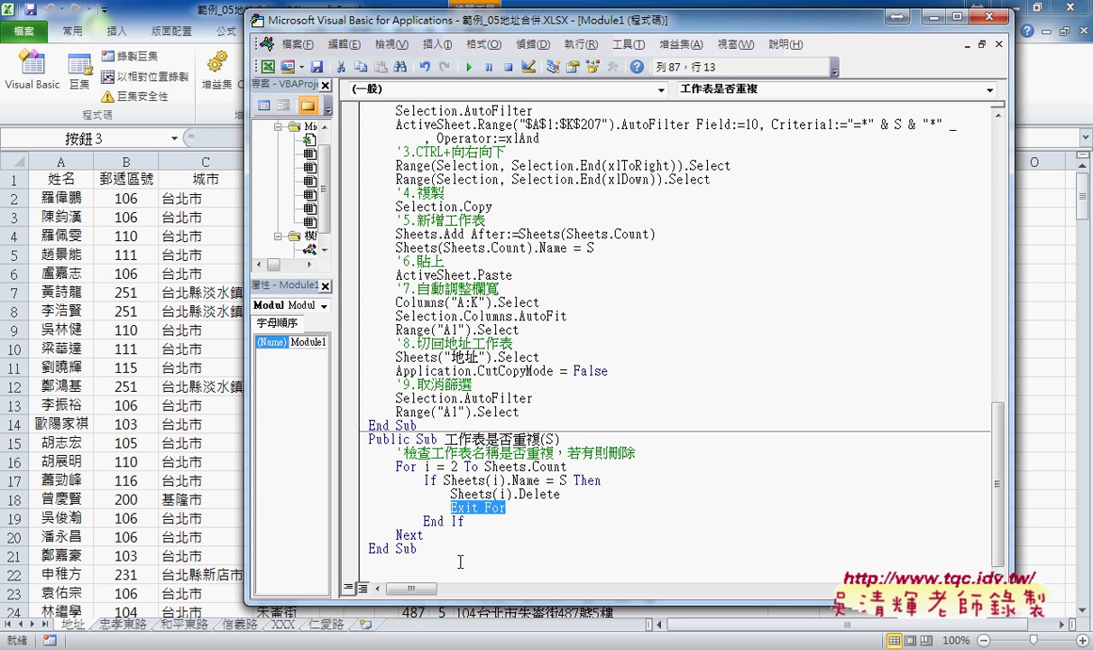
{"action": "left_click", "coordinate": [565, 440]}
{"action": "left_click_drag", "start_coordinate": [566, 439], "coordinate": [542, 440]}
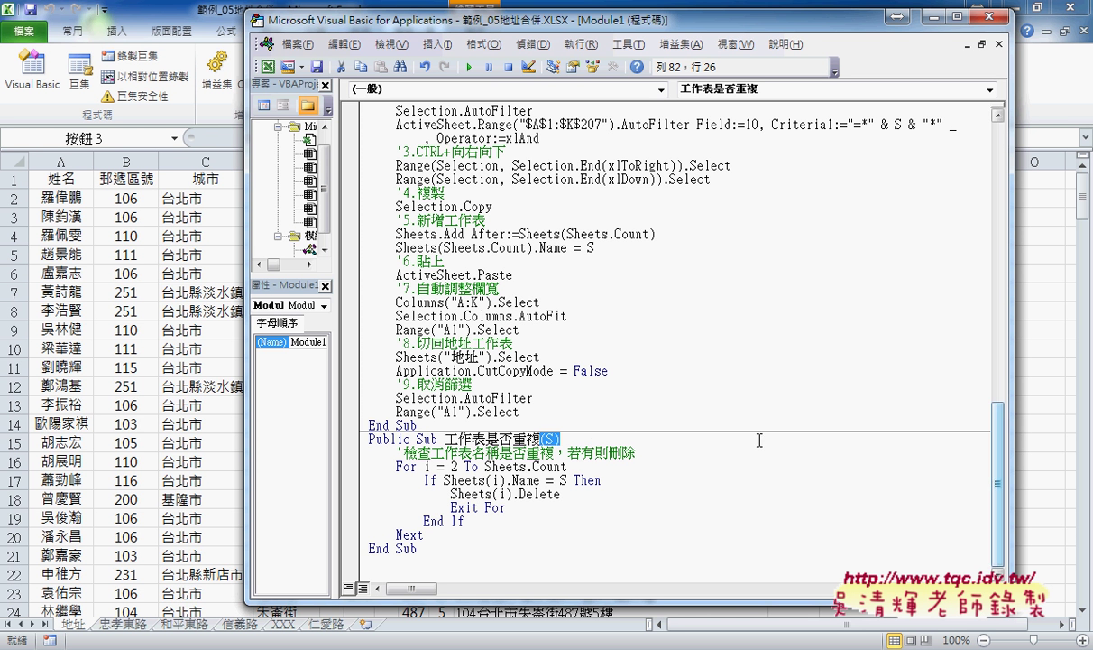
{"action": "left_click", "coordinate": [418, 425]}
{"action": "double_click", "coordinate": [552, 440]}
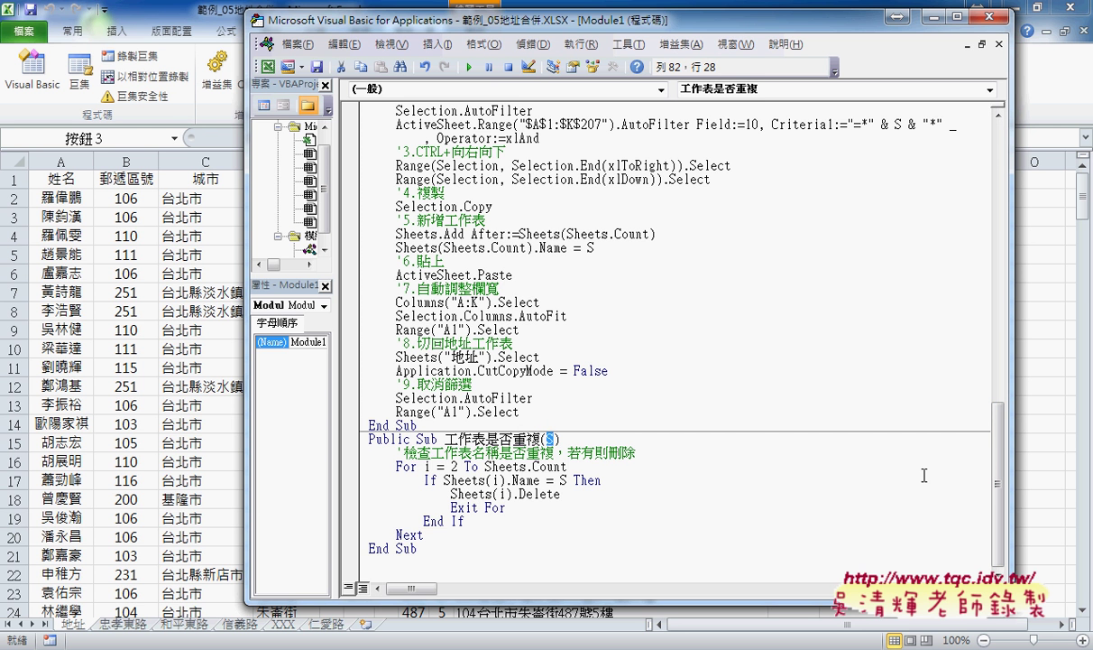
{"action": "left_click_drag", "start_coordinate": [998, 467], "coordinate": [998, 402]}
Step: Highlight the keyword S from the InputBox line and in the Call 工作表是否重複(S) line
{"action": "scroll", "coordinate": [998, 402], "scroll_direction": "down", "scroll_amount": 1}
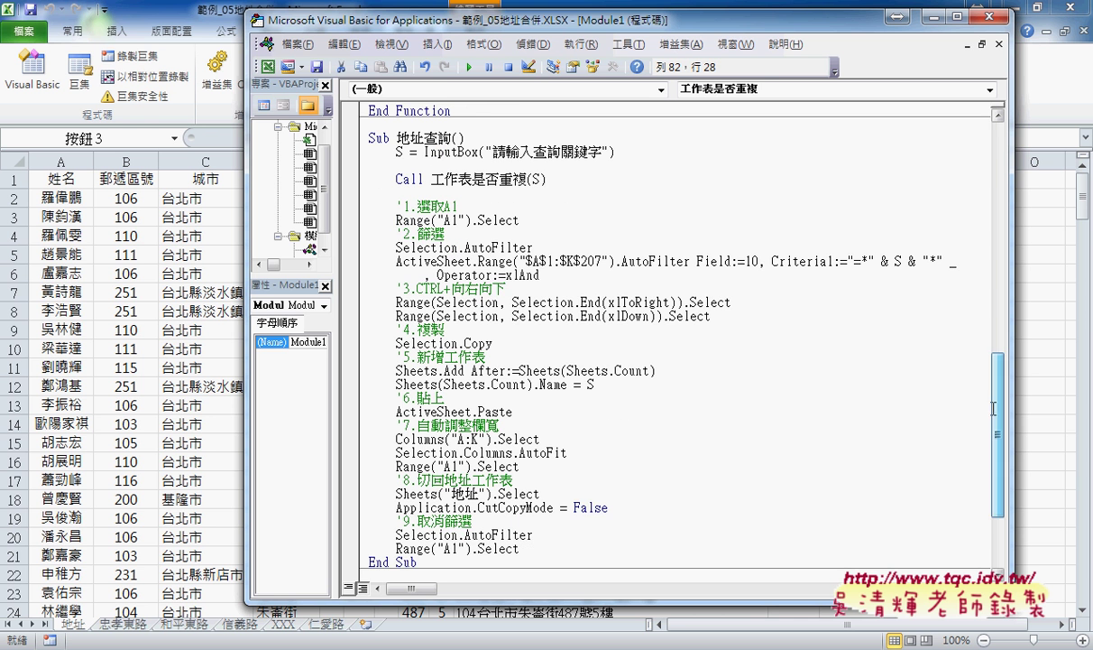
{"action": "double_click", "coordinate": [537, 179]}
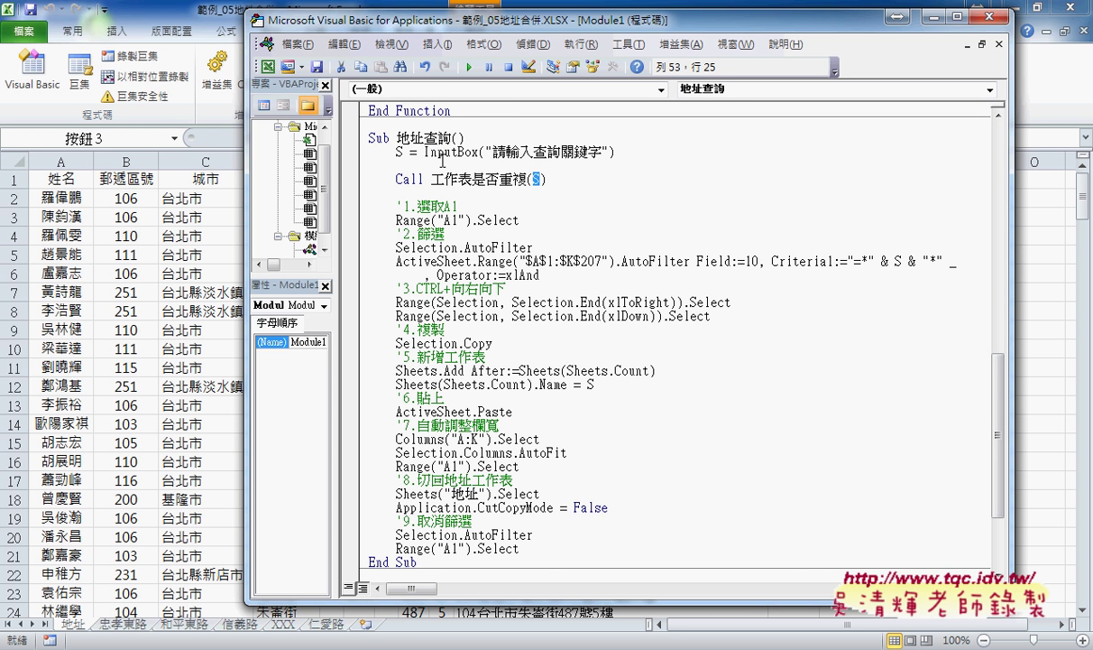
{"action": "double_click", "coordinate": [400, 151]}
{"action": "left_click", "coordinate": [543, 179]}
{"action": "double_click", "coordinate": [538, 179]}
Step: Link the Call argument S to the helper's S parameter, then close the VBA editor
{"action": "scroll", "coordinate": [596, 213], "scroll_direction": "down", "scroll_amount": 1}
{"action": "scroll", "coordinate": [577, 360], "scroll_direction": "down", "scroll_amount": 2}
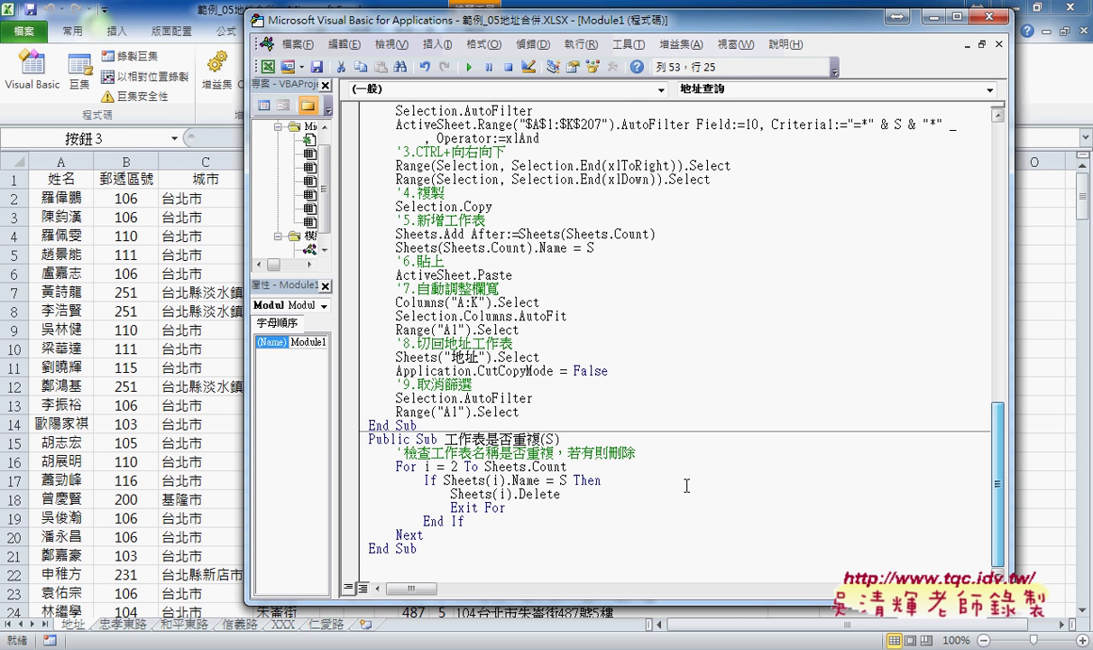
{"action": "double_click", "coordinate": [551, 439]}
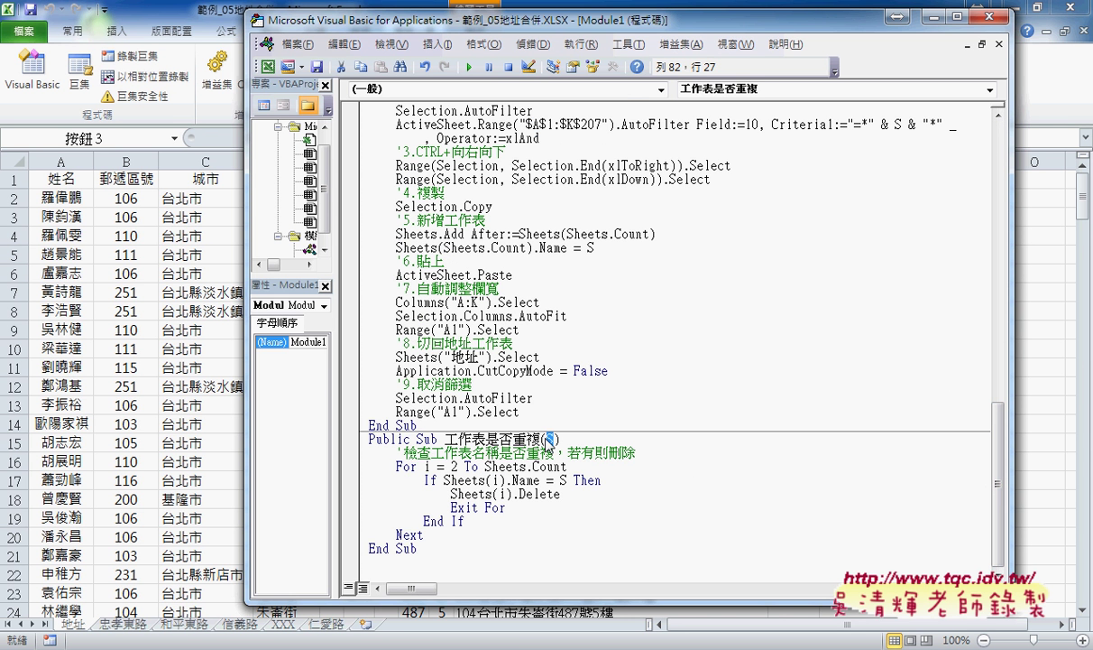
{"action": "double_click", "coordinate": [555, 22]}
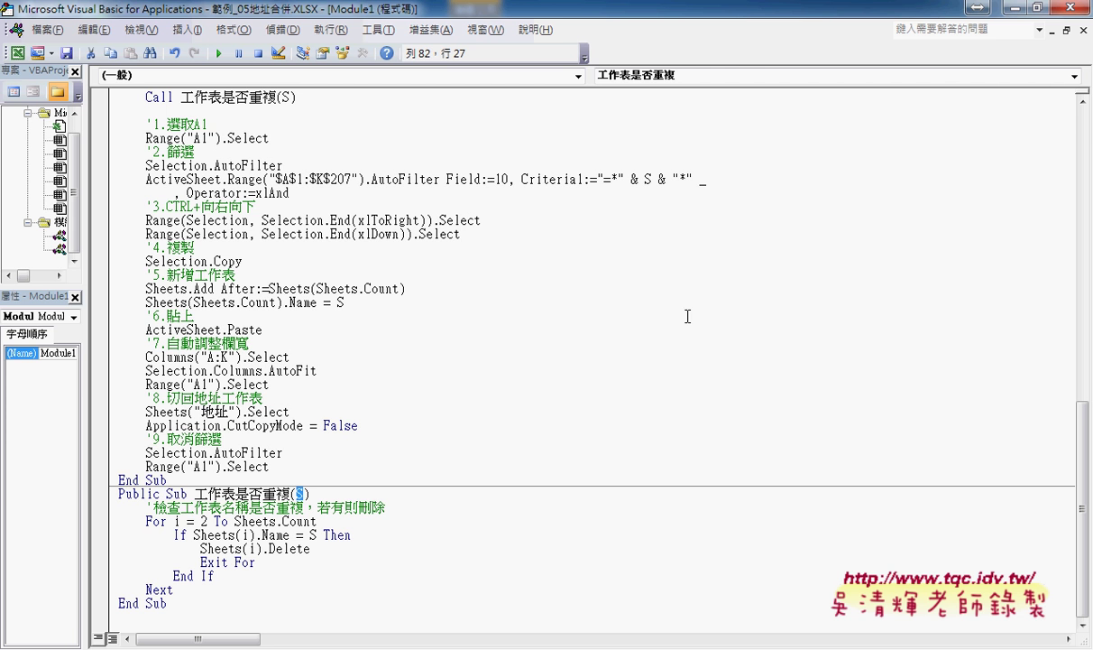
{"action": "mouse_move", "coordinate": [287, 83]}
{"action": "left_mouse_down"}
{"action": "mouse_move", "coordinate": [300, 487]}
{"action": "mouse_move", "coordinate": [315, 531]}
{"action": "mouse_move", "coordinate": [332, 542]}
{"action": "left_mouse_up"}
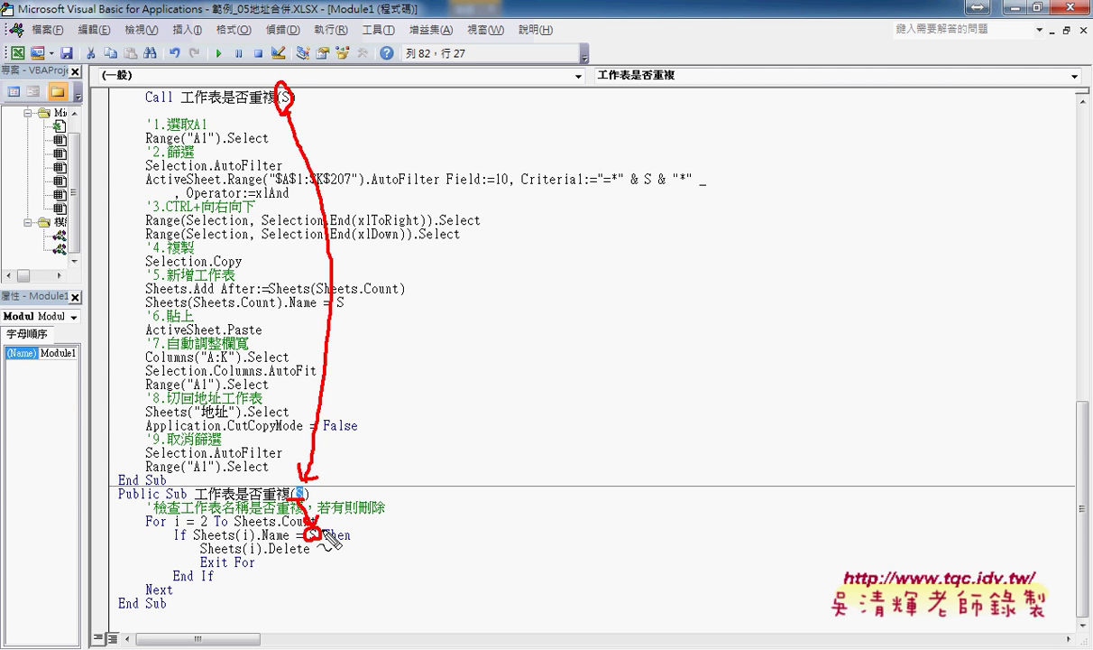
{"action": "key", "text": "Escape"}
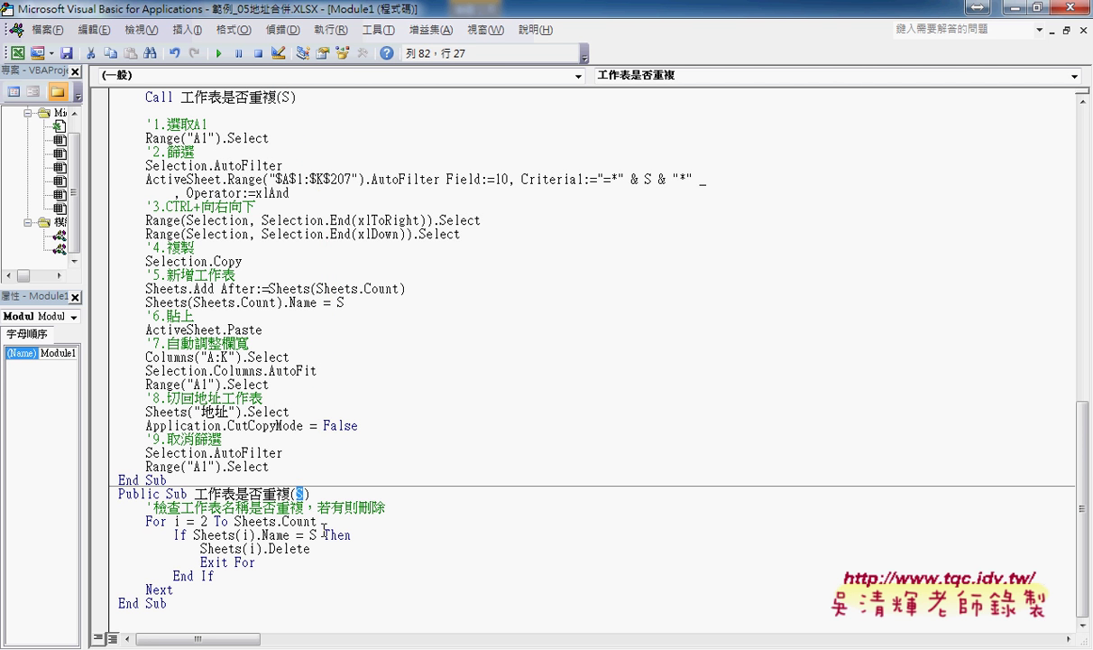
{"action": "left_click", "coordinate": [1073, 9]}
Step: Select cell L11, then bring up the 程式碼 Google Docs document in Chrome
{"action": "left_click", "coordinate": [872, 361]}
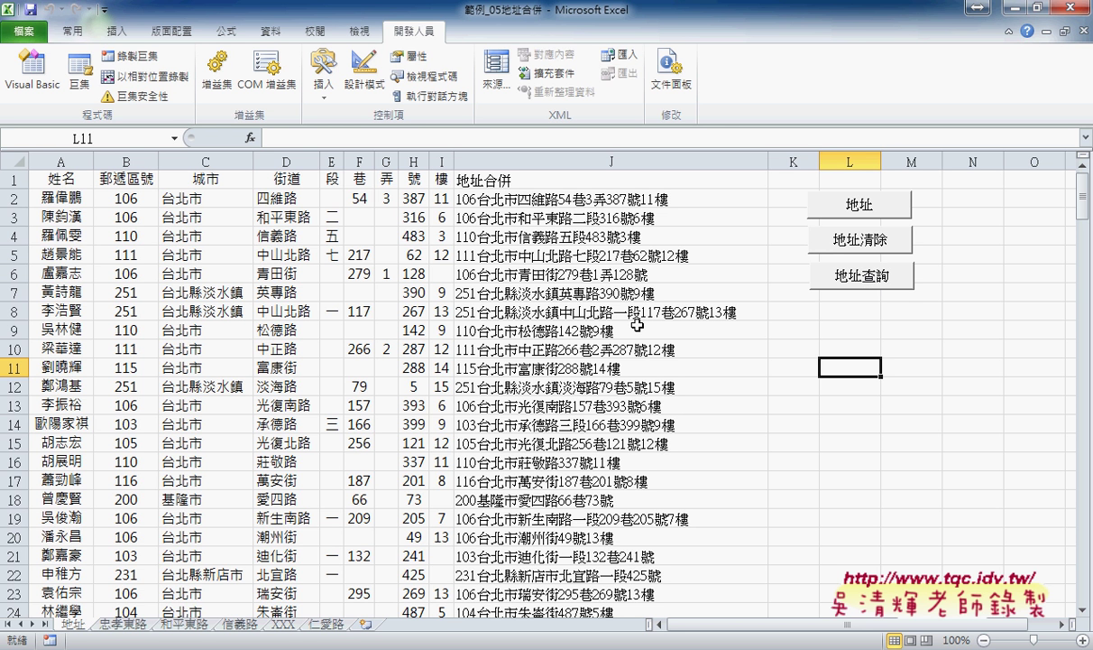
{"action": "mouse_move", "coordinate": [236, 645]}
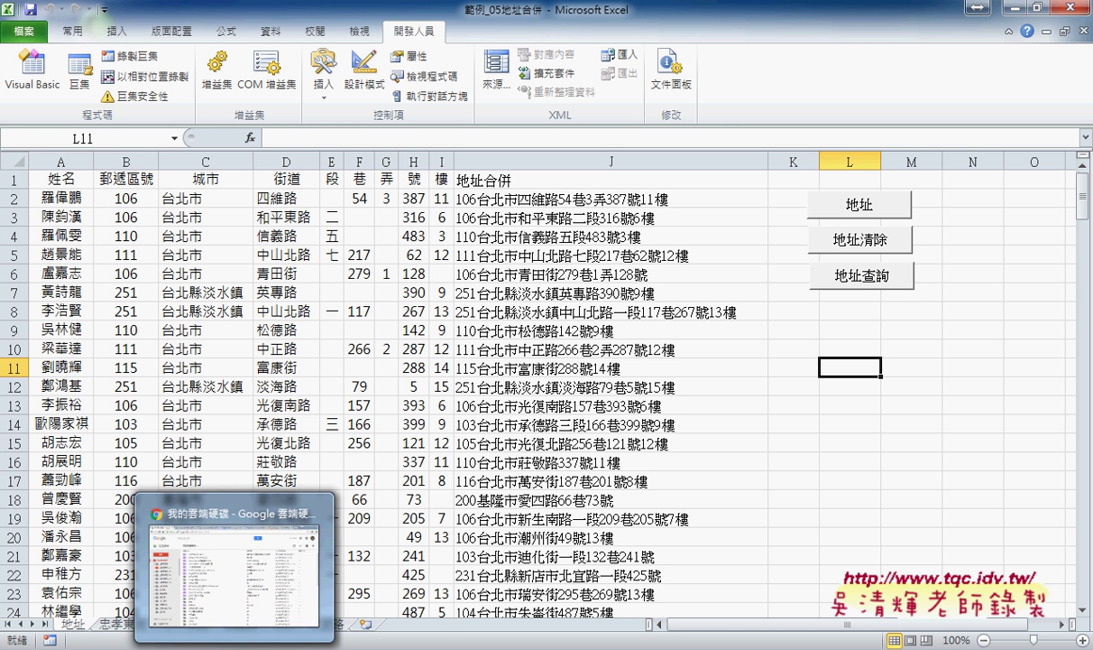
{"action": "left_click", "coordinate": [252, 615]}
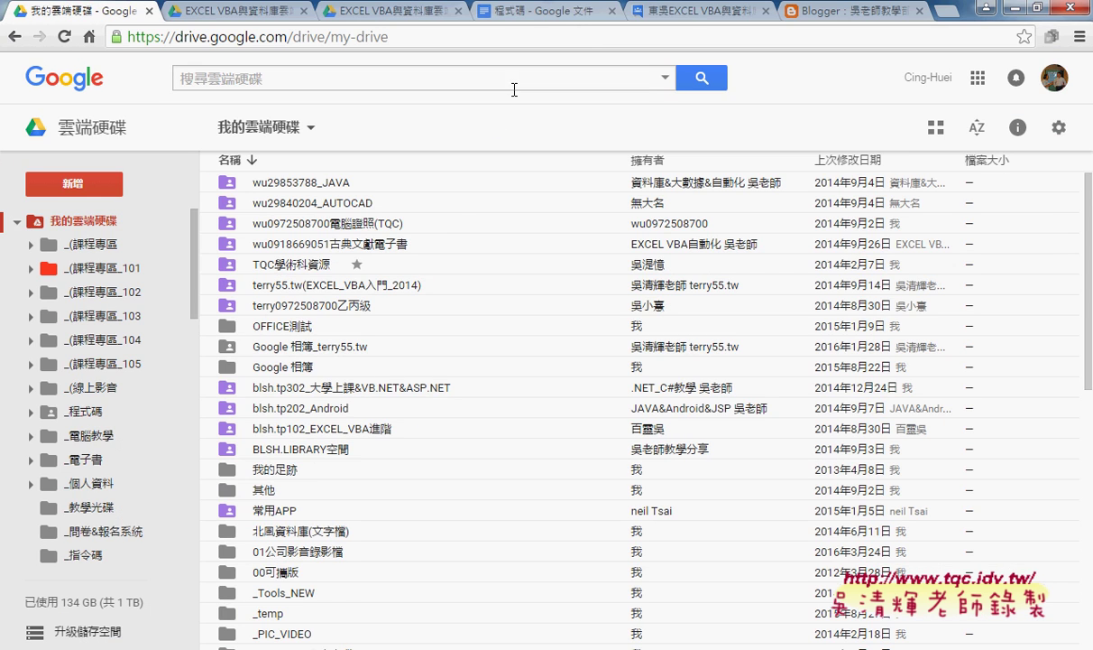
{"action": "left_click", "coordinate": [508, 20]}
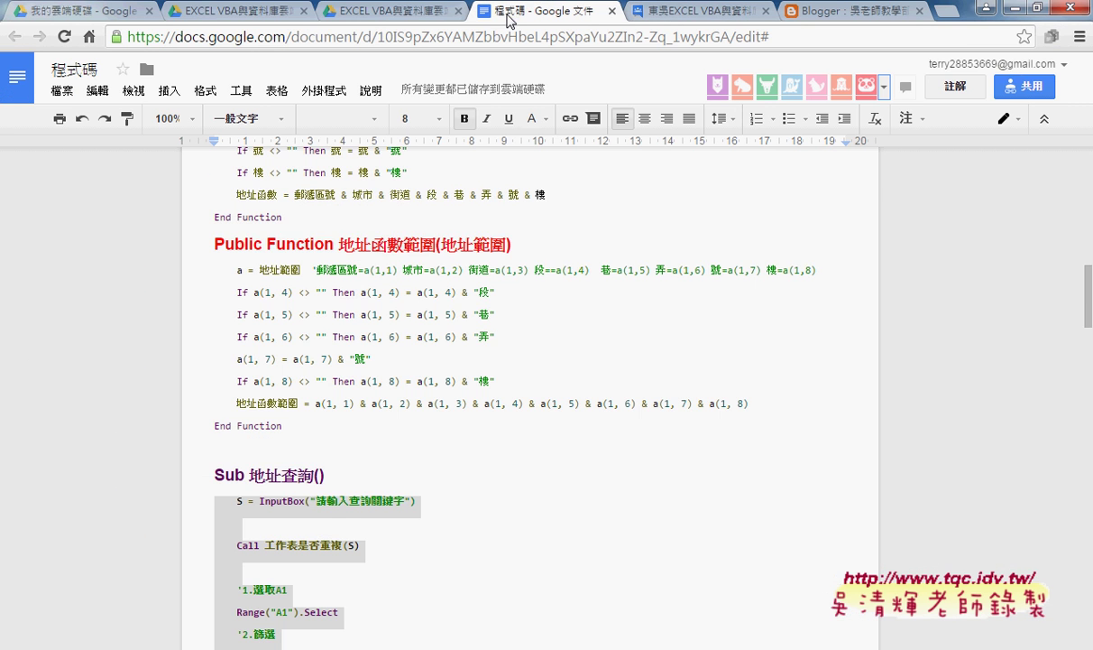
Step: Highlight the Call 工作表是否重複(S) line and the code around it
{"action": "scroll", "coordinate": [425, 335], "scroll_direction": "down", "scroll_amount": 3}
{"action": "scroll", "coordinate": [311, 252], "scroll_direction": "up", "scroll_amount": 1}
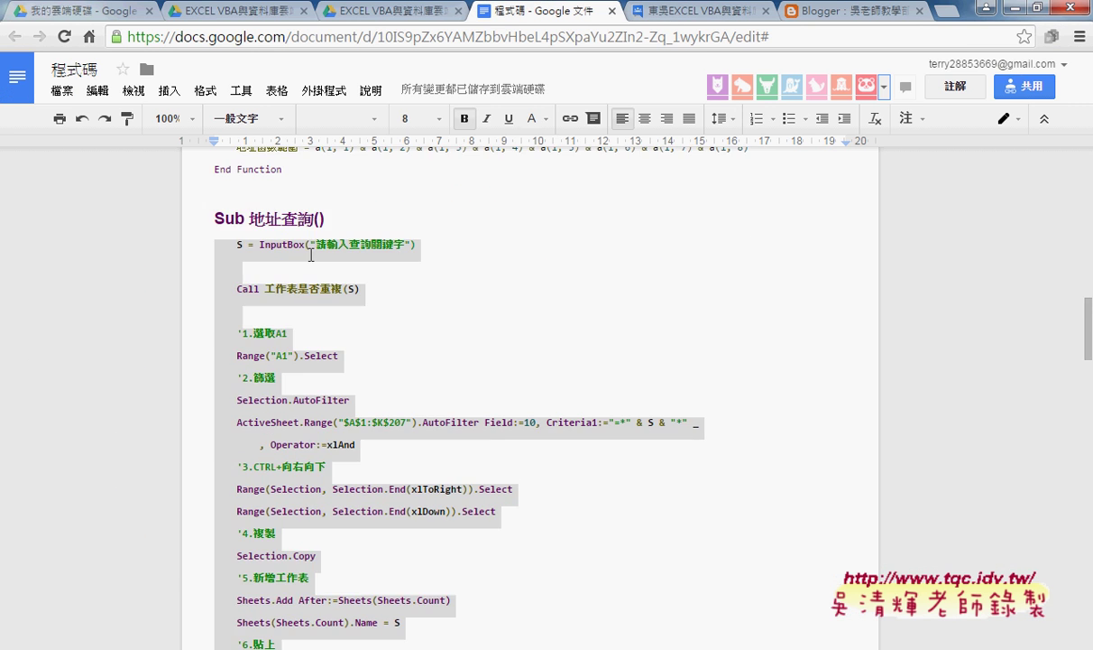
{"action": "left_click", "coordinate": [311, 256]}
{"action": "left_click_drag", "start_coordinate": [357, 288], "coordinate": [239, 290]}
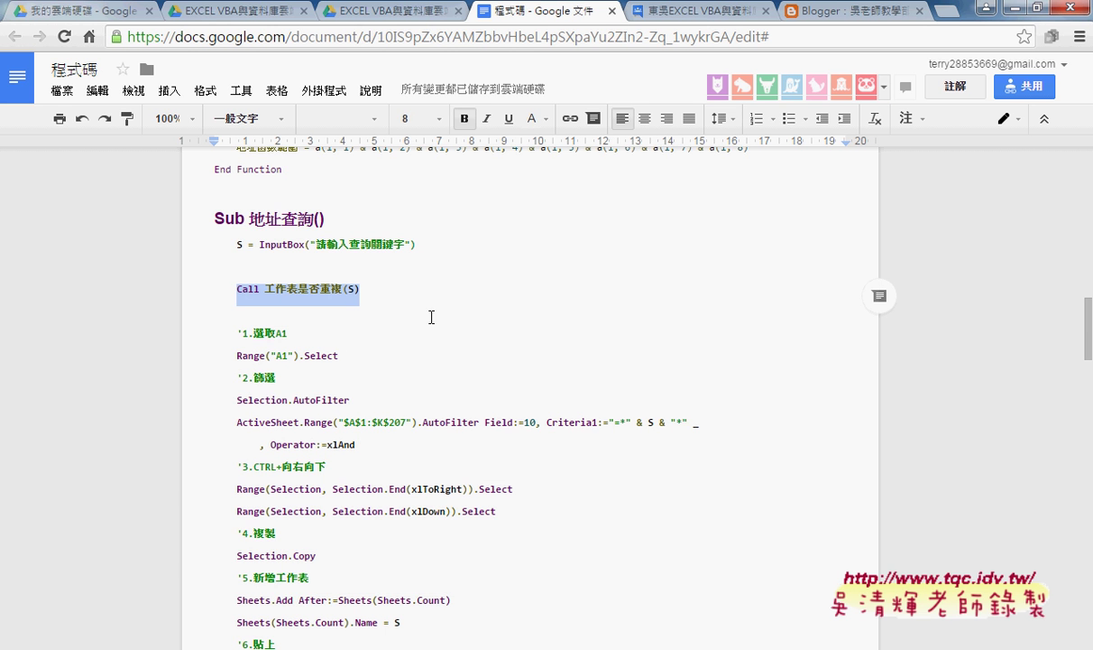
{"action": "scroll", "coordinate": [432, 315], "scroll_direction": "down", "scroll_amount": 3}
{"action": "scroll", "coordinate": [432, 317], "scroll_direction": "down", "scroll_amount": 5}
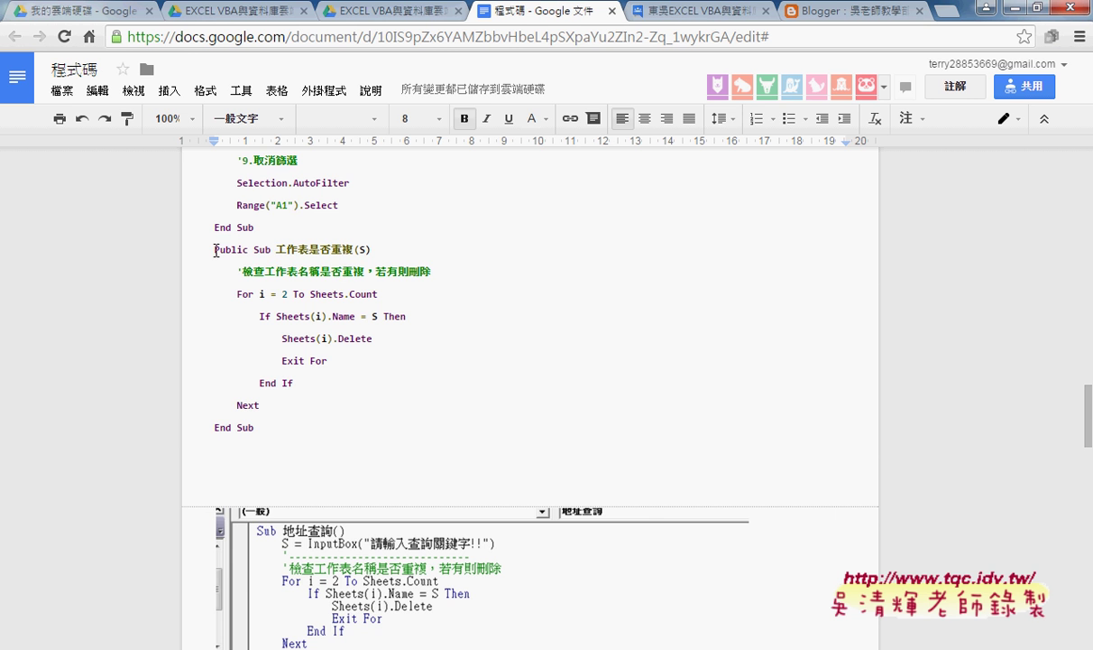
{"action": "left_click_drag", "start_coordinate": [208, 247], "coordinate": [266, 249]}
{"action": "left_click_drag", "start_coordinate": [255, 428], "coordinate": [208, 332]}
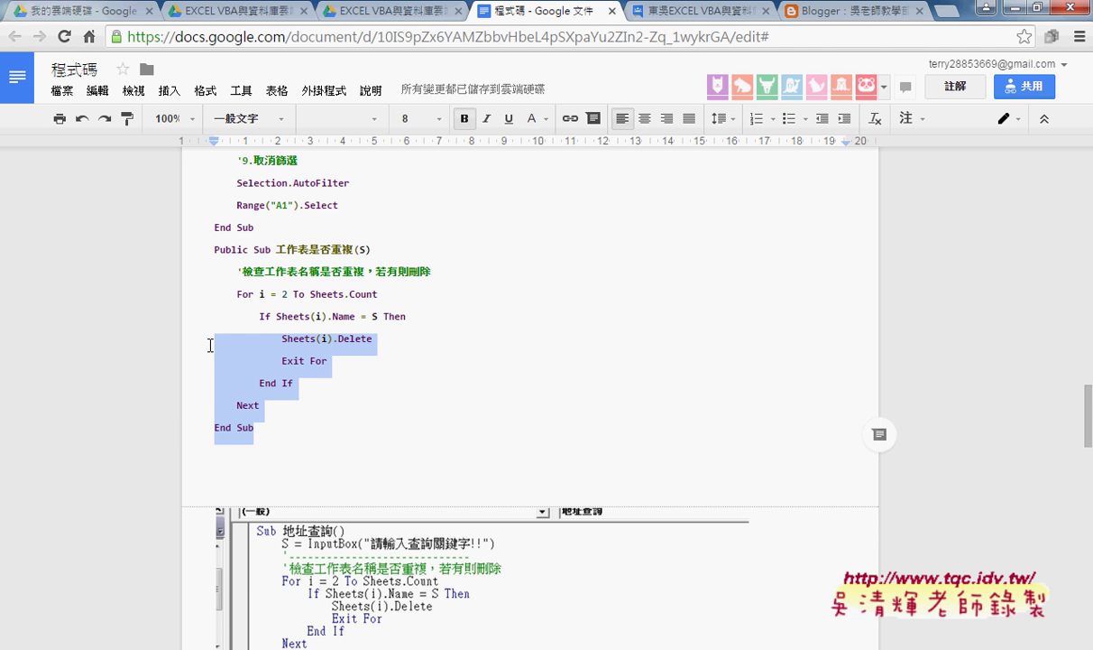
Step: Scroll back through the 地址查詢 code and mark the Application.CutCopyMode line
{"action": "scroll", "coordinate": [220, 346], "scroll_direction": "up", "scroll_amount": 1}
{"action": "scroll", "coordinate": [220, 347], "scroll_direction": "up", "scroll_amount": 2}
{"action": "scroll", "coordinate": [305, 297], "scroll_direction": "up", "scroll_amount": 2}
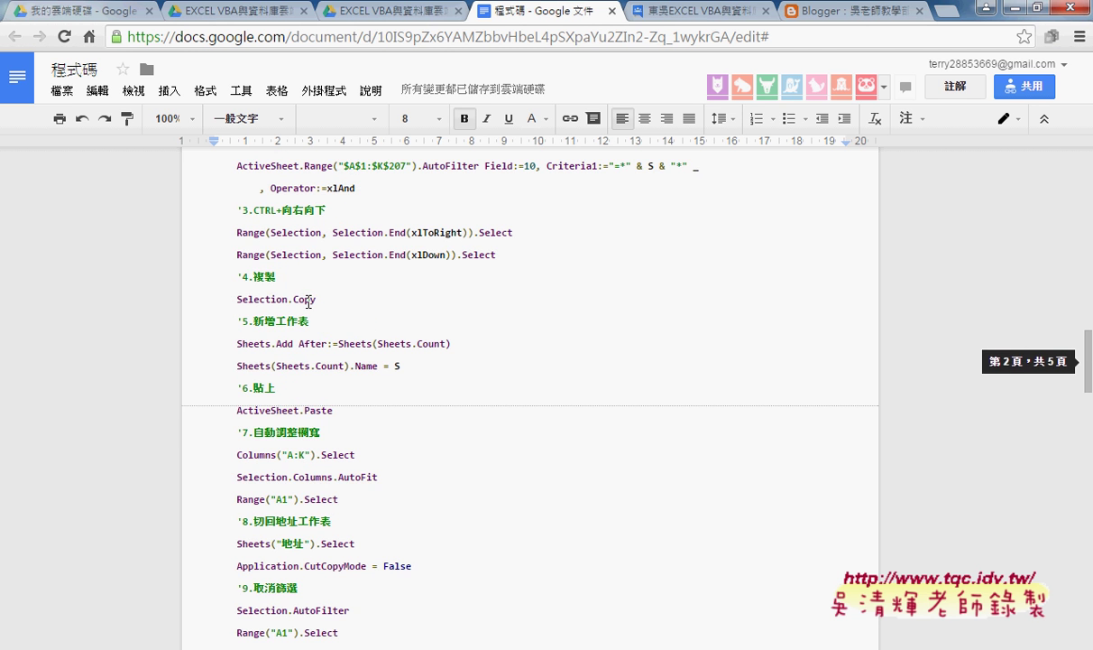
{"action": "scroll", "coordinate": [390, 304], "scroll_direction": "up", "scroll_amount": 1}
{"action": "scroll", "coordinate": [389, 305], "scroll_direction": "up", "scroll_amount": 1}
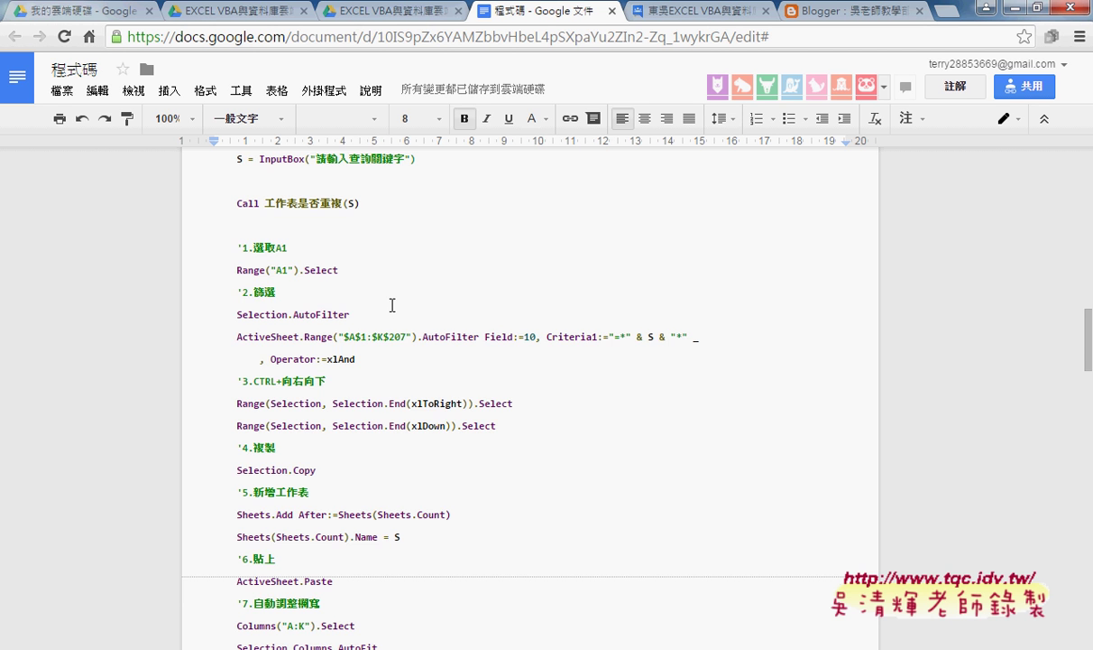
{"action": "scroll", "coordinate": [392, 305], "scroll_direction": "up", "scroll_amount": 1}
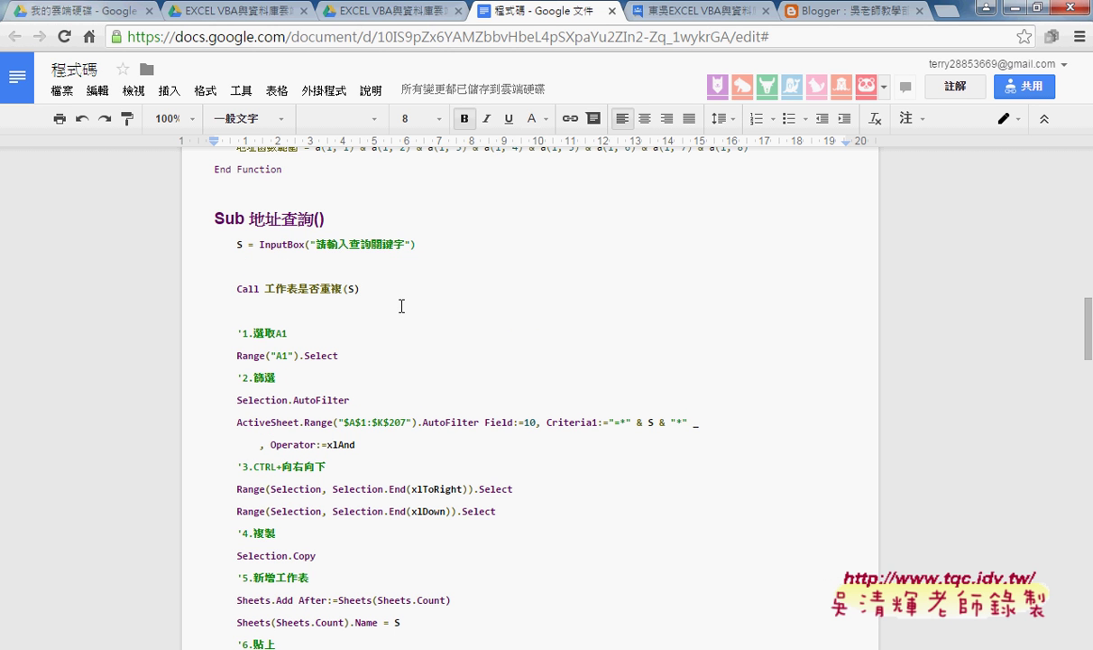
{"action": "scroll", "coordinate": [402, 306], "scroll_direction": "down", "scroll_amount": 1}
{"action": "left_click", "coordinate": [263, 257]}
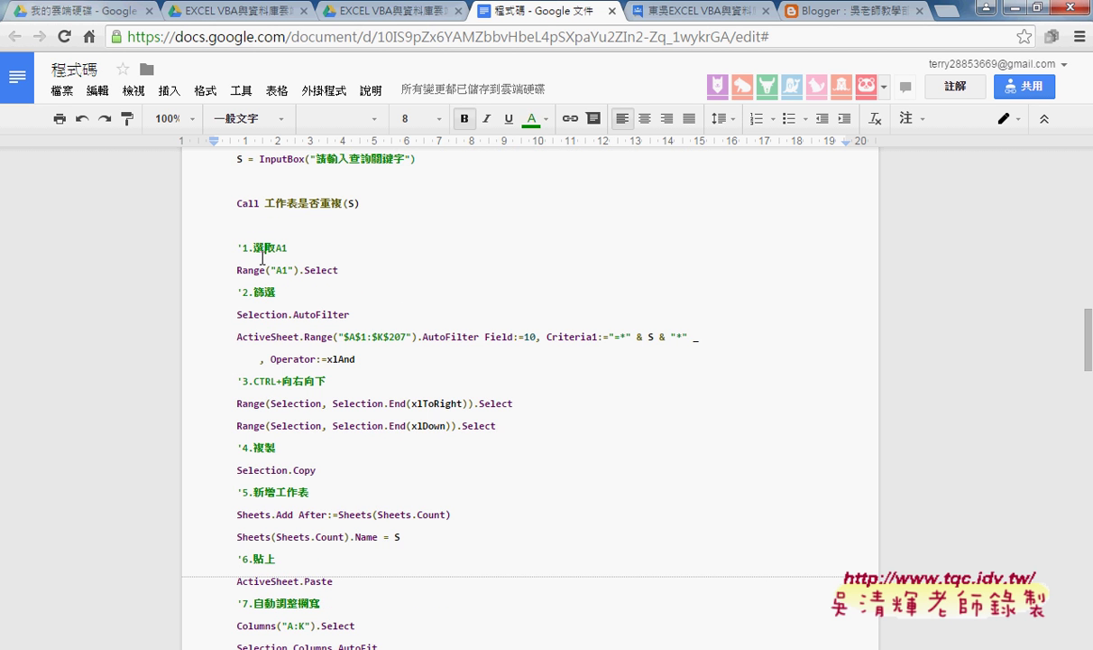
{"action": "scroll", "coordinate": [349, 330], "scroll_direction": "down", "scroll_amount": 3}
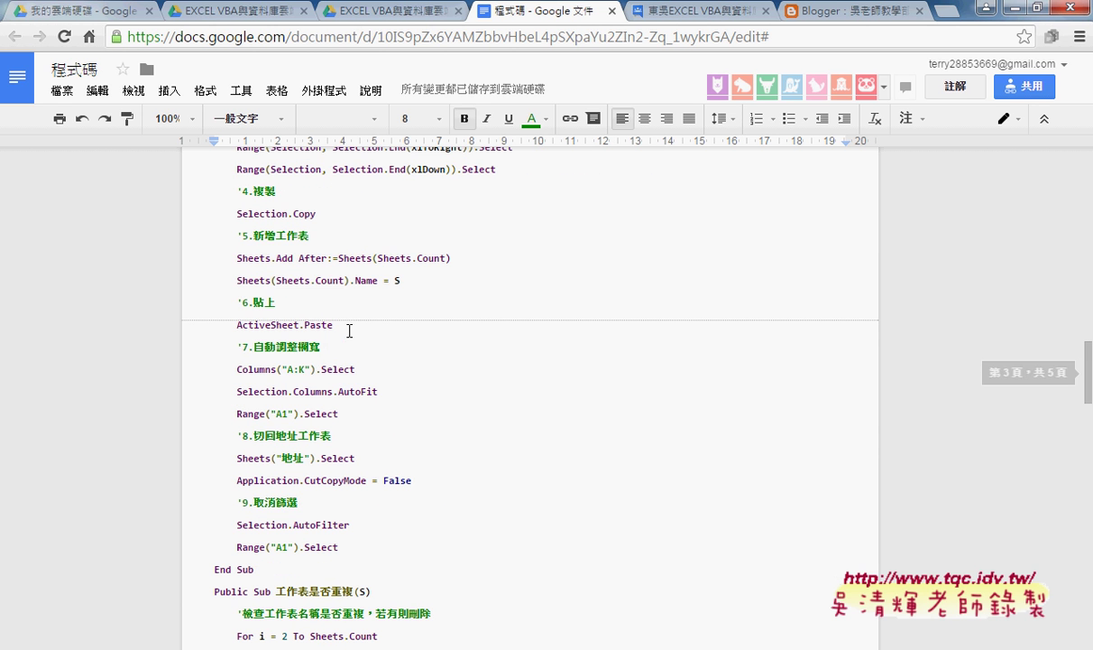
{"action": "left_click", "coordinate": [263, 477]}
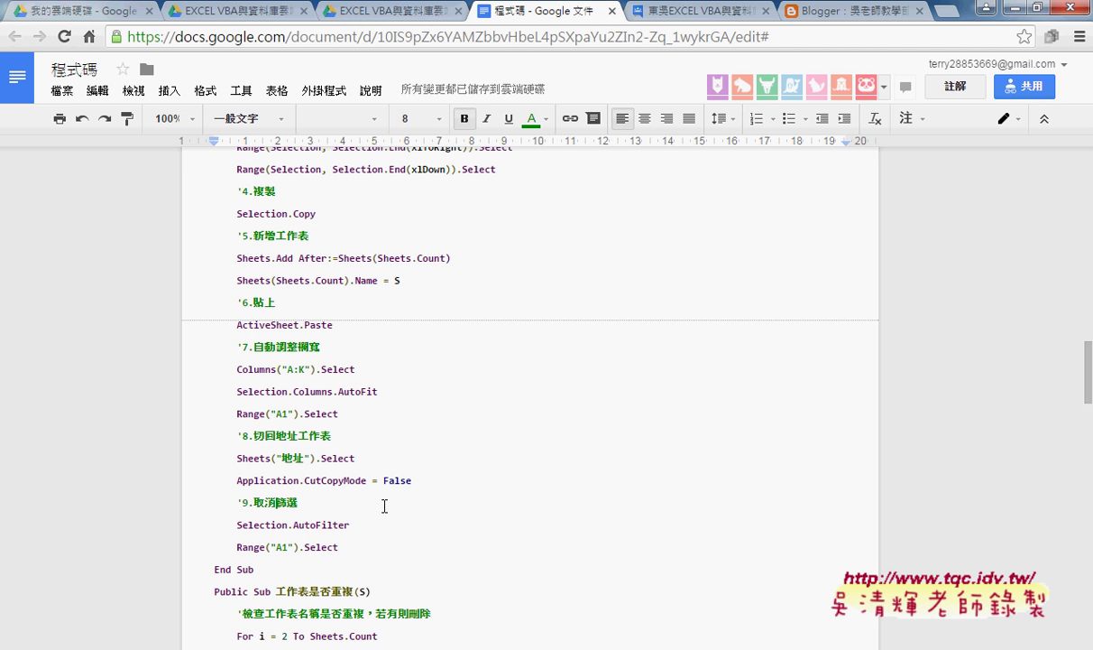
Step: Minimize Chrome, then dismiss the 地址查詢 button's context menu by selecting cell K10
{"action": "left_click", "coordinate": [1011, 9]}
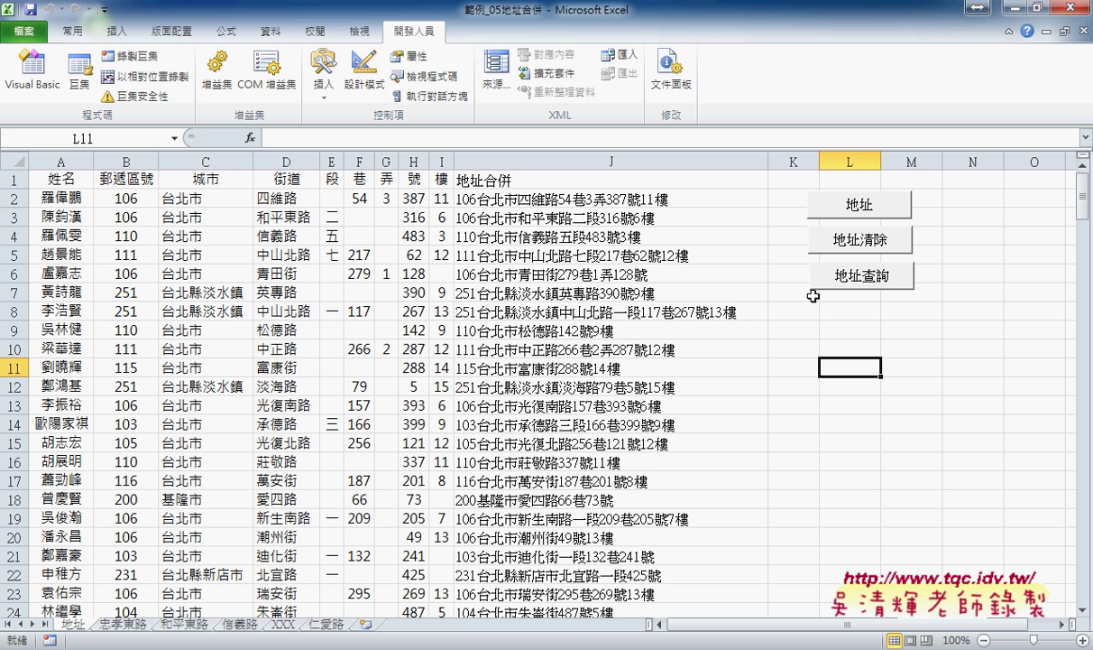
{"action": "right_click", "coordinate": [888, 289]}
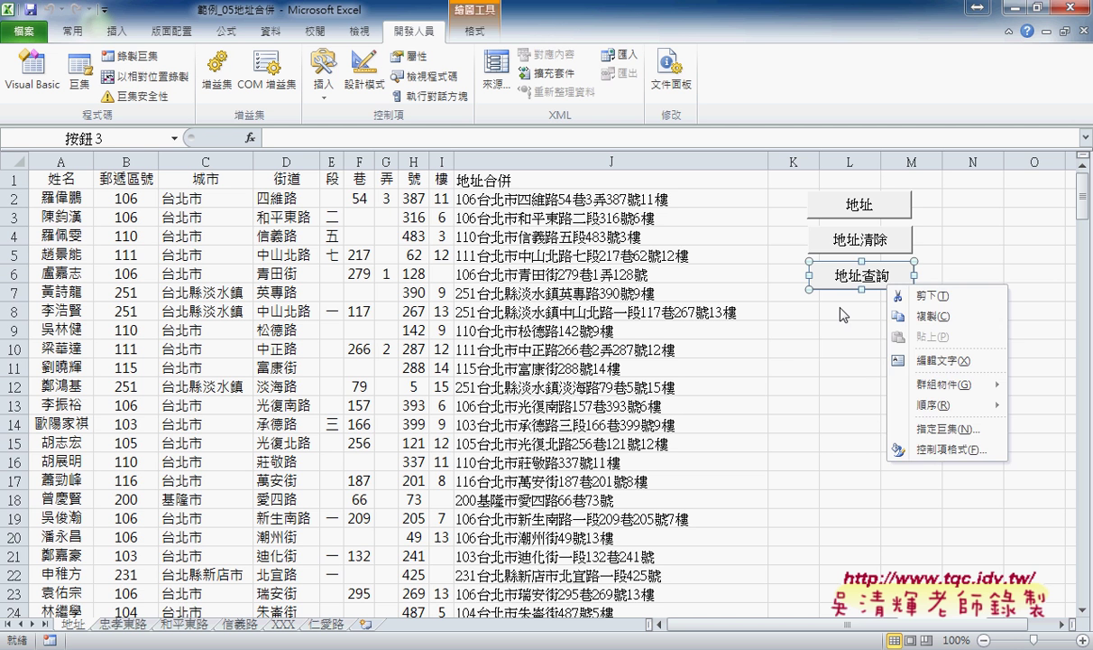
{"action": "left_click", "coordinate": [837, 317]}
{"action": "left_click", "coordinate": [813, 346]}
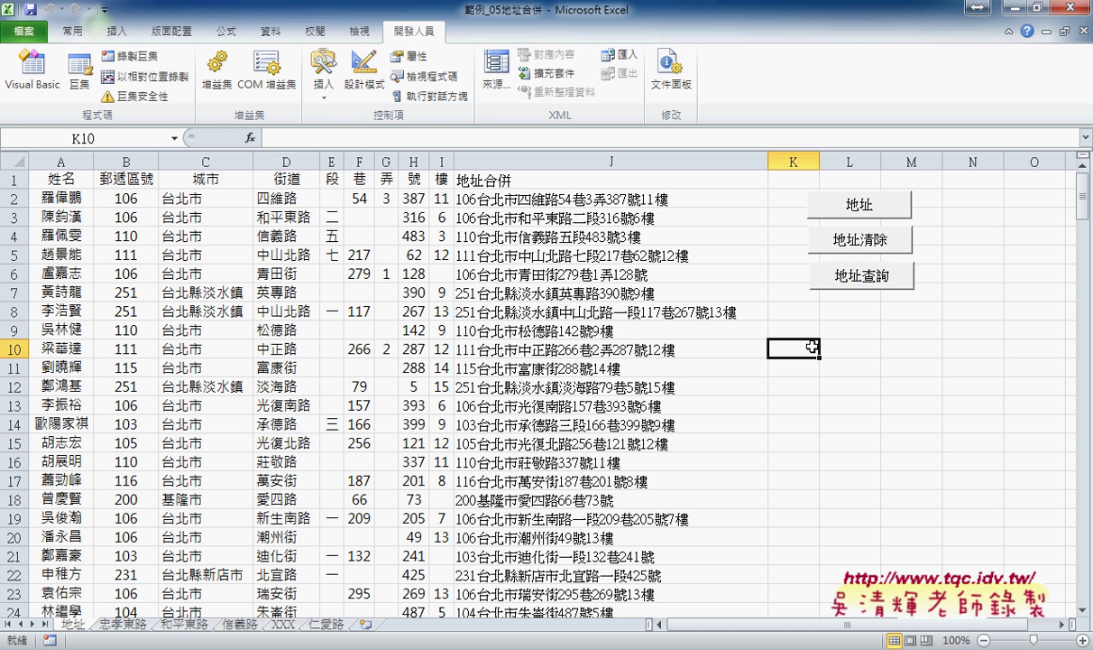